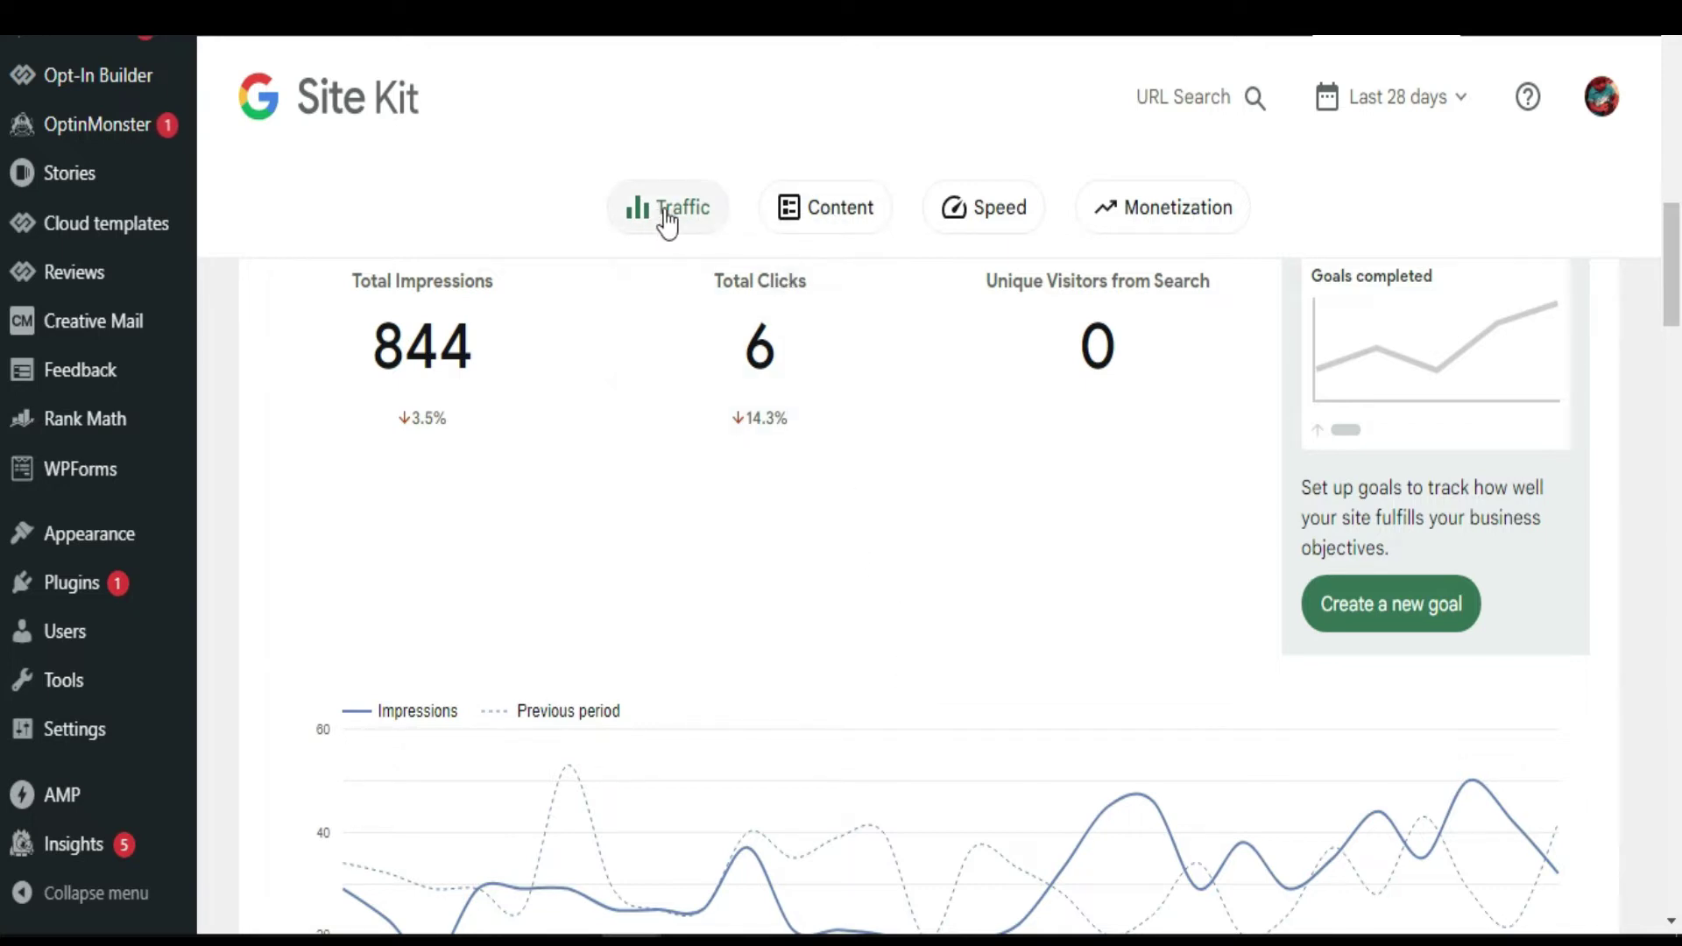
- Switch through the dashboard's content, speed, AdSense earnings and search traffic reports
{"action": "left_click", "coordinate": [840, 215]}
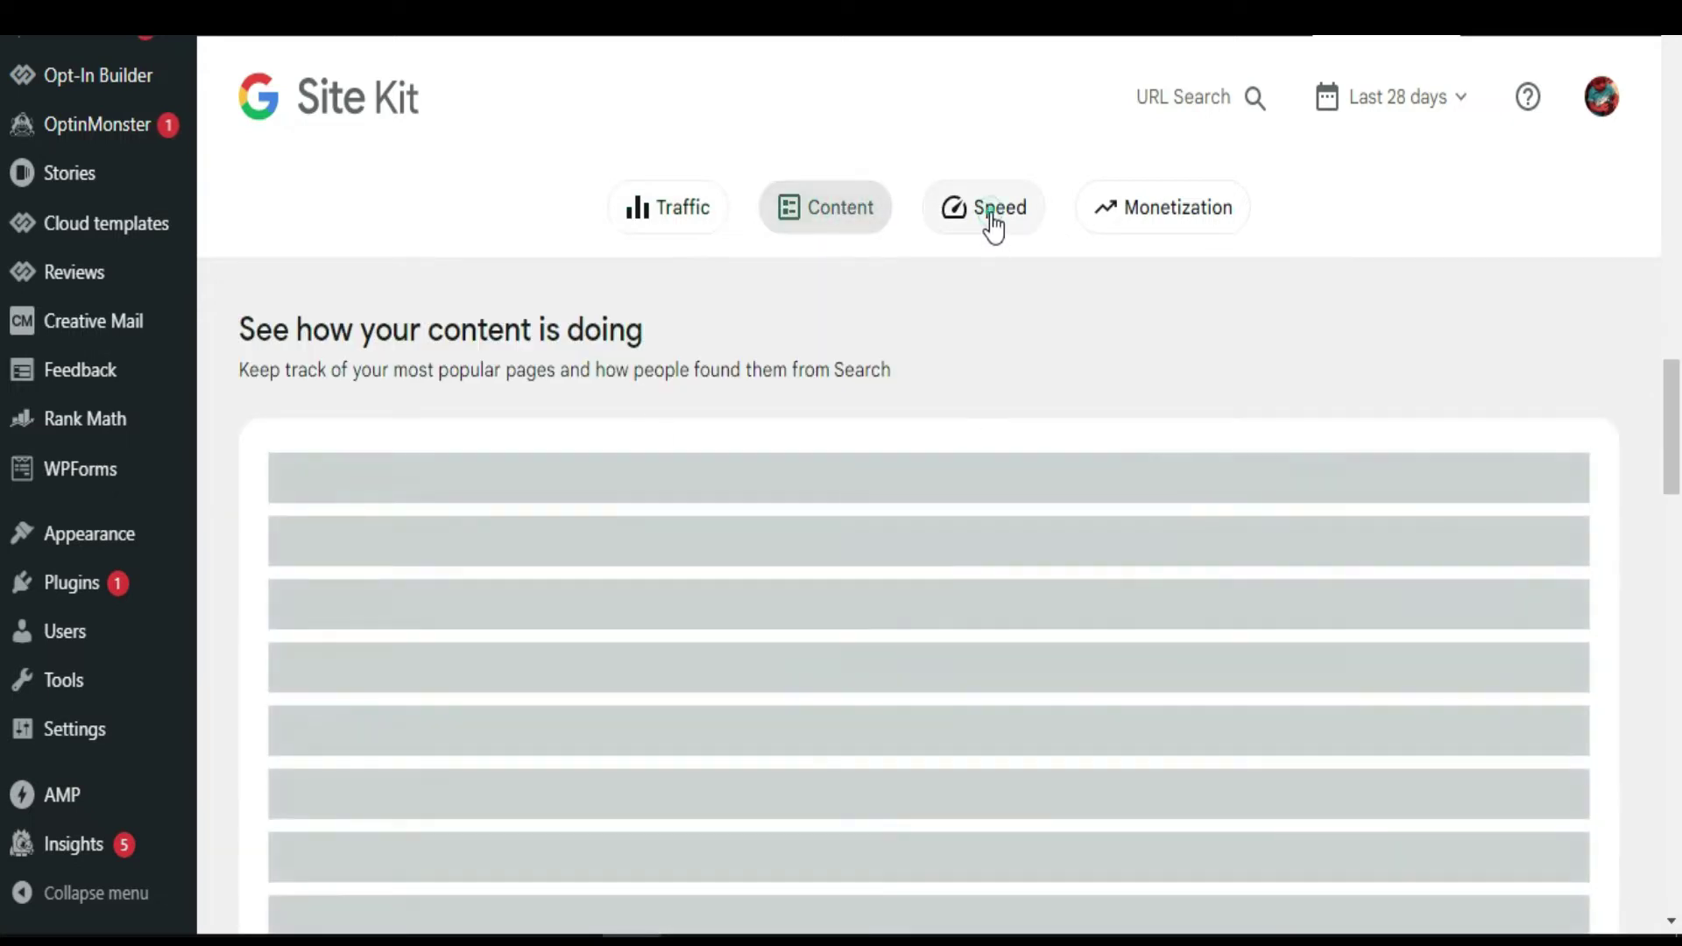
{"action": "left_click", "coordinate": [992, 220]}
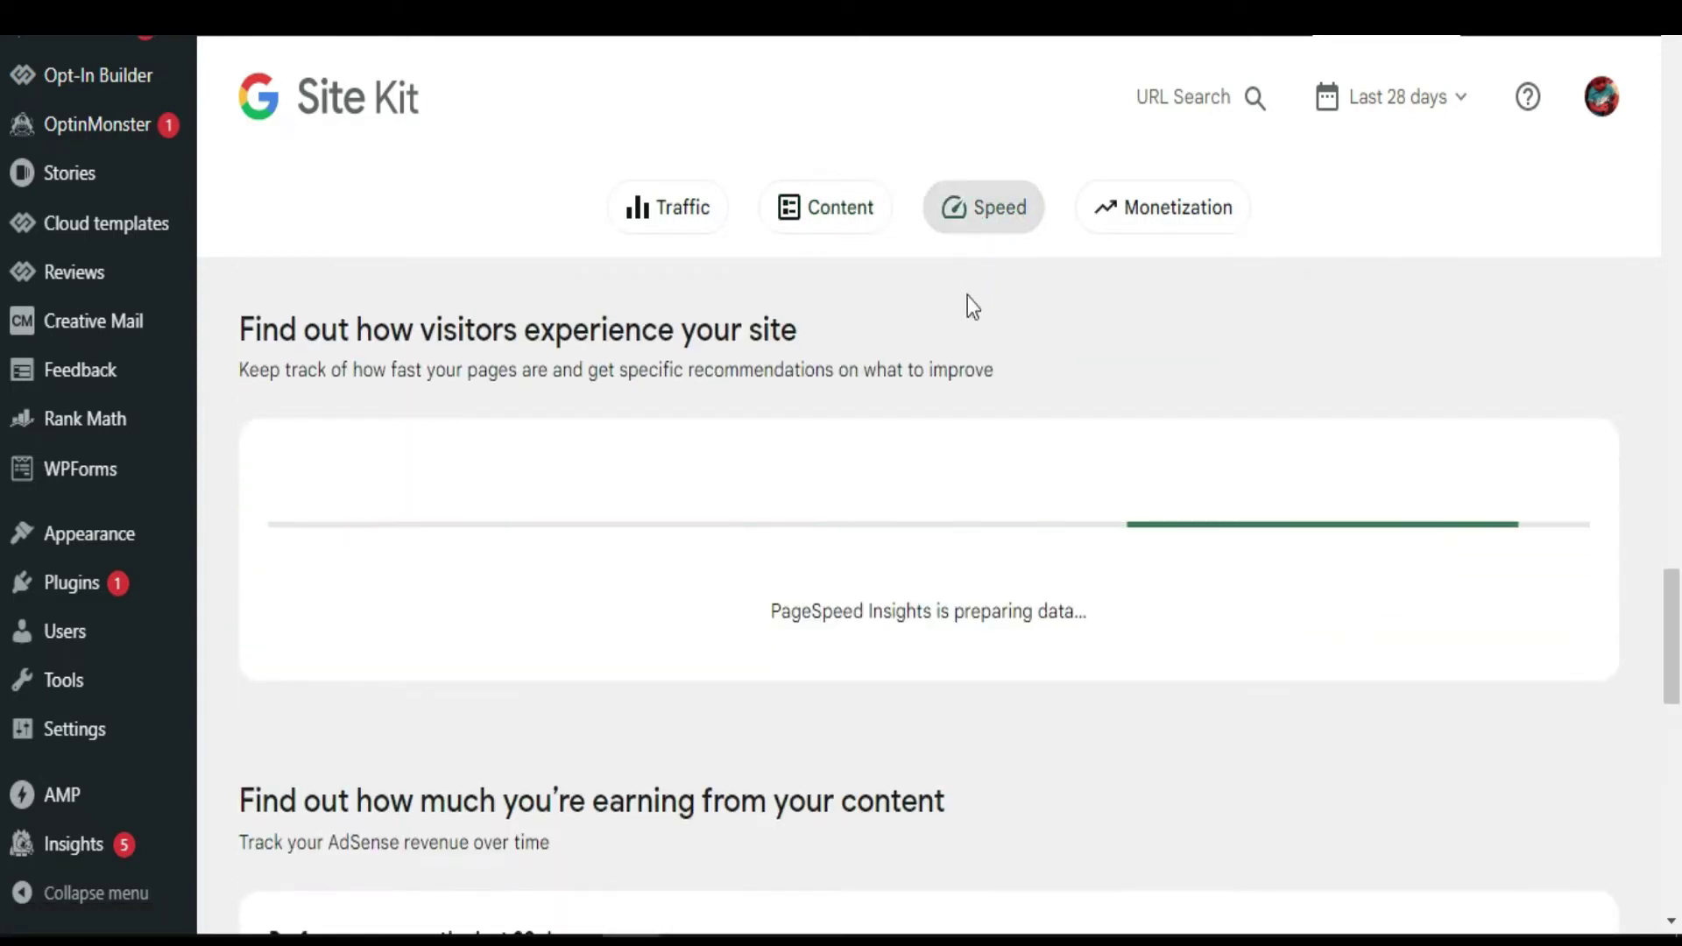
{"action": "left_click", "coordinate": [1168, 219]}
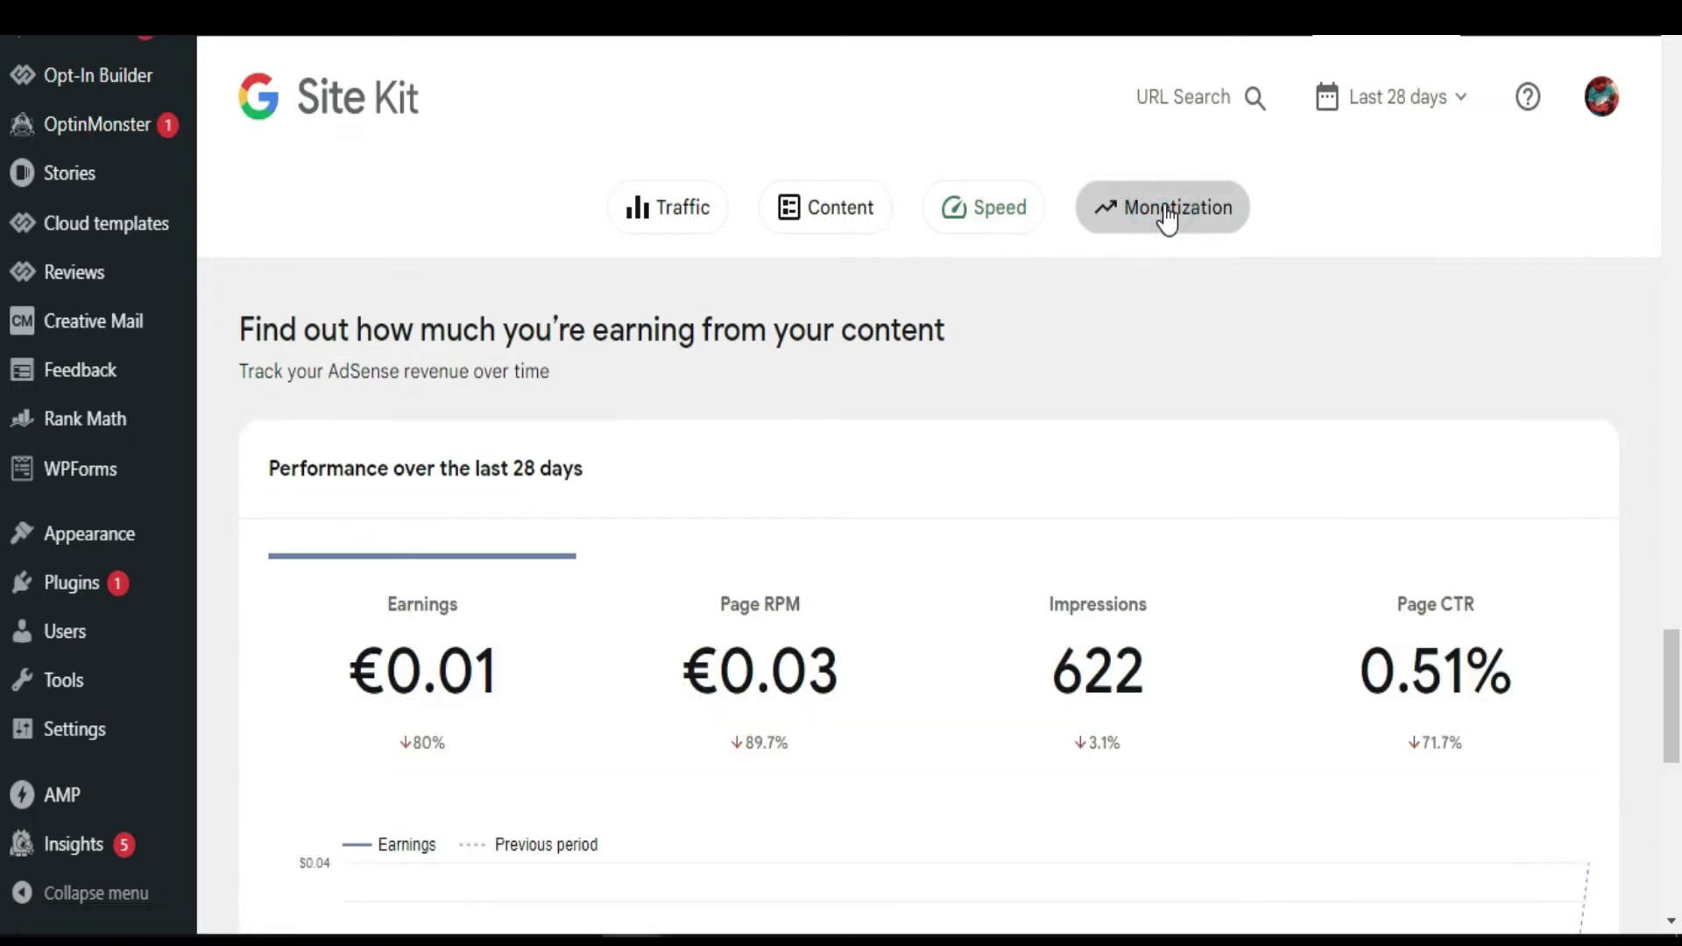
{"action": "left_click", "coordinate": [688, 223]}
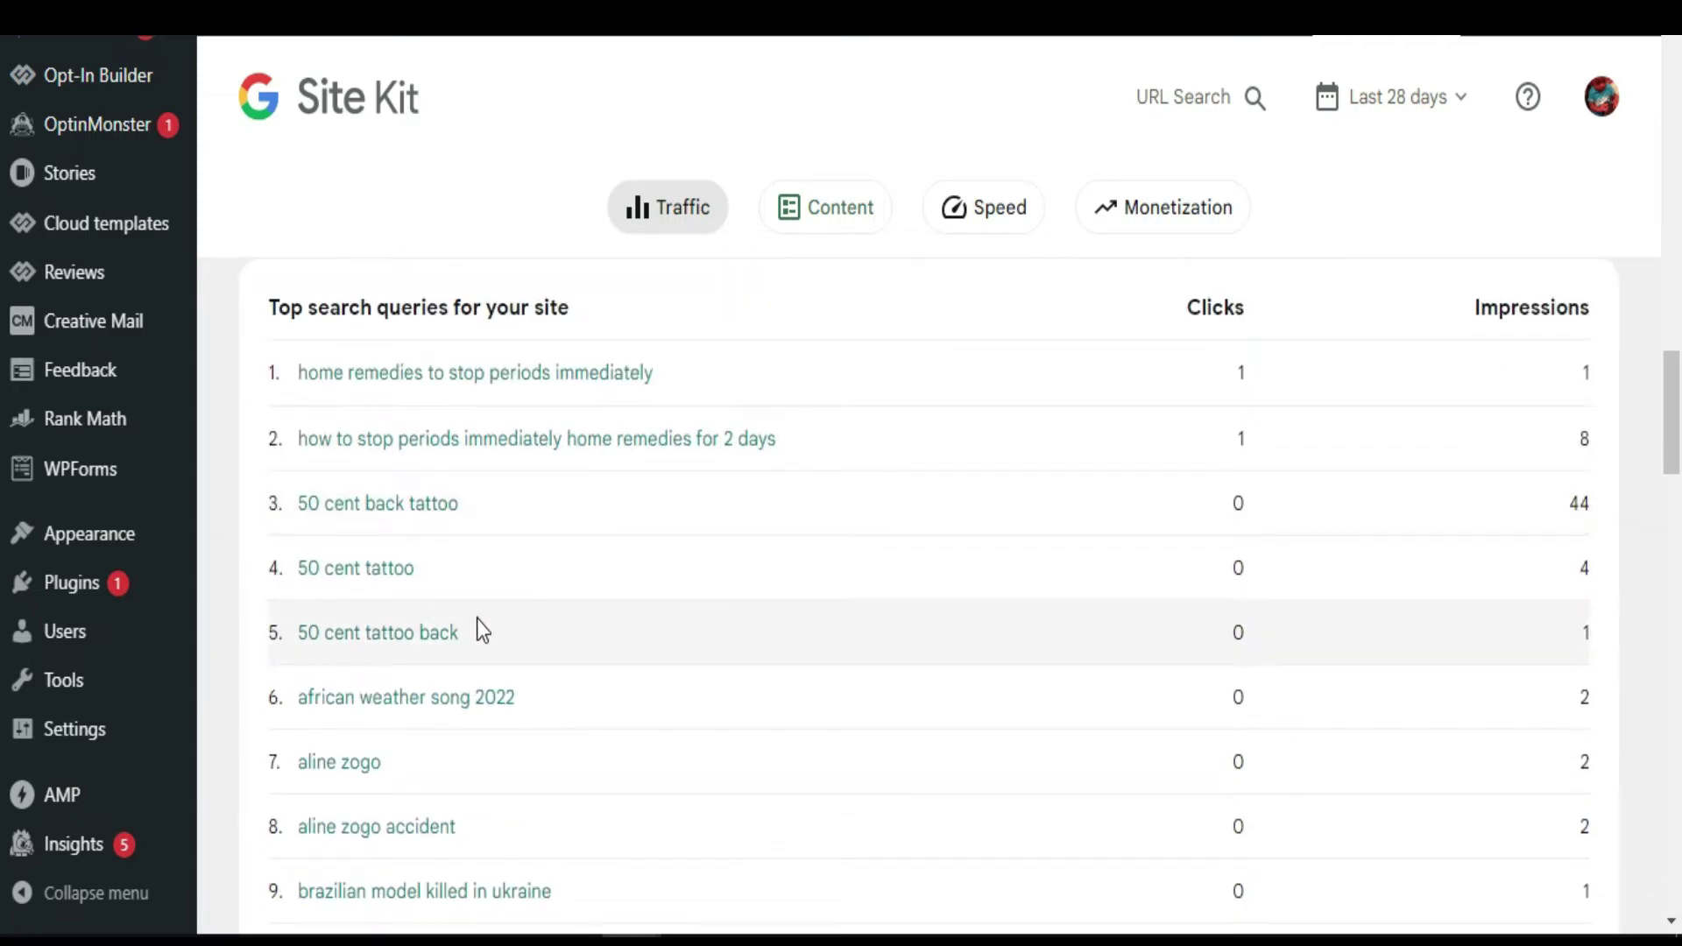
- Go to the Plugins > Add New page
{"action": "scroll", "coordinate": [512, 596], "scroll_direction": "up", "scroll_amount": 5}
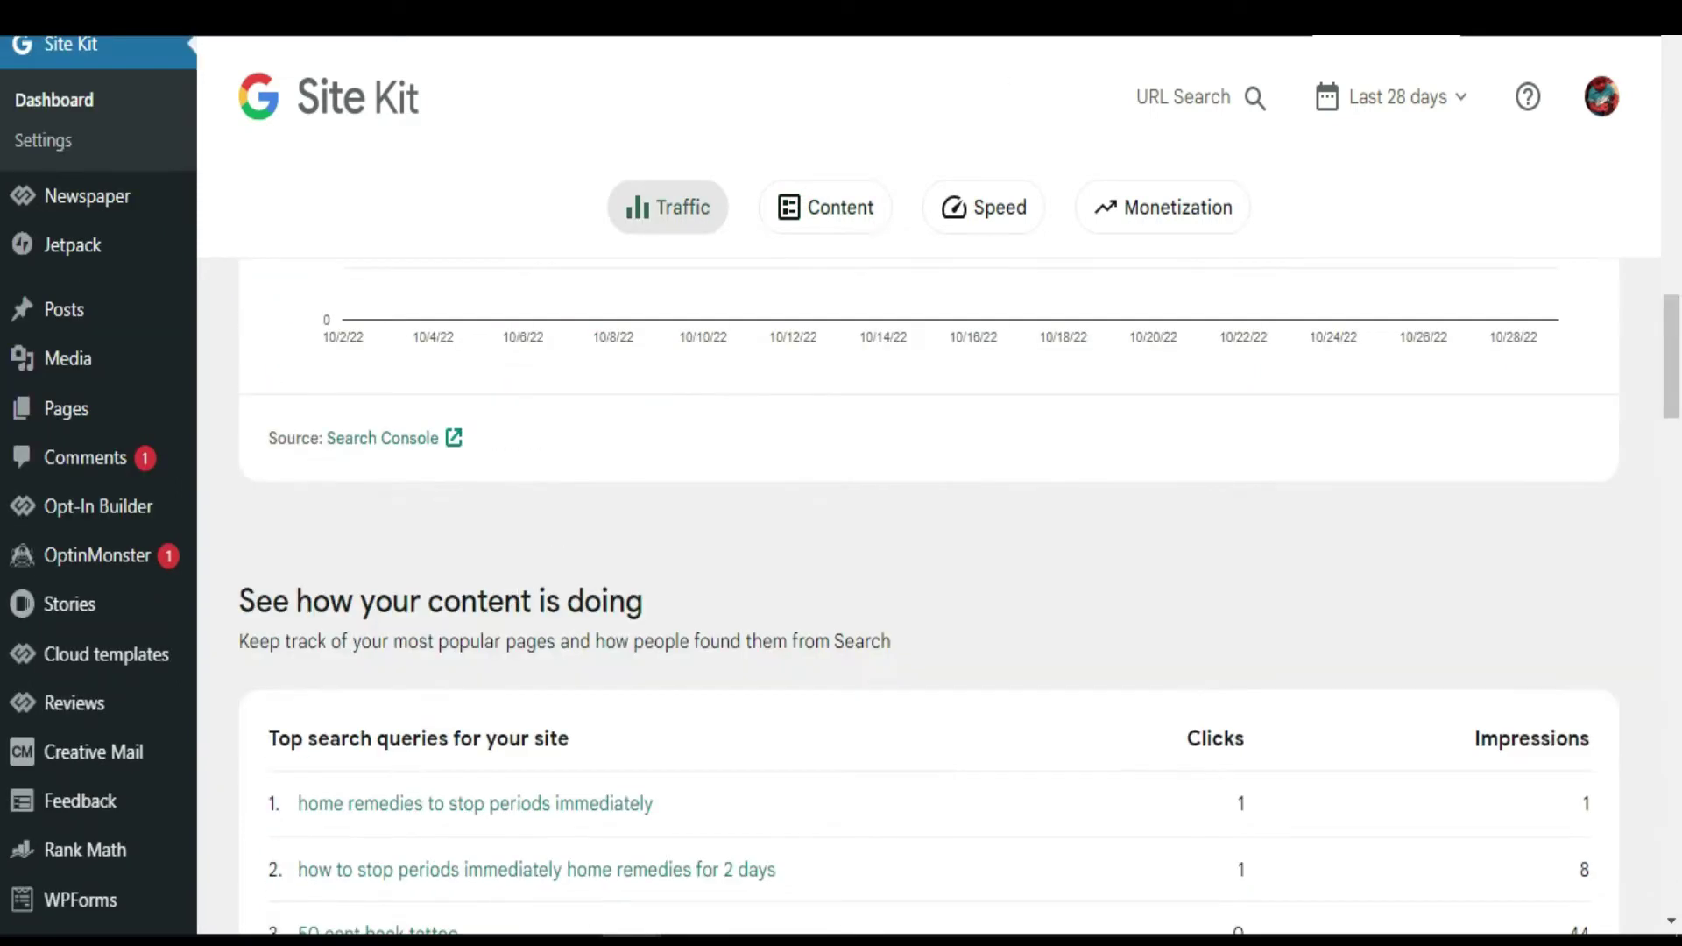
{"action": "scroll", "coordinate": [961, 291], "scroll_direction": "up", "scroll_amount": 10}
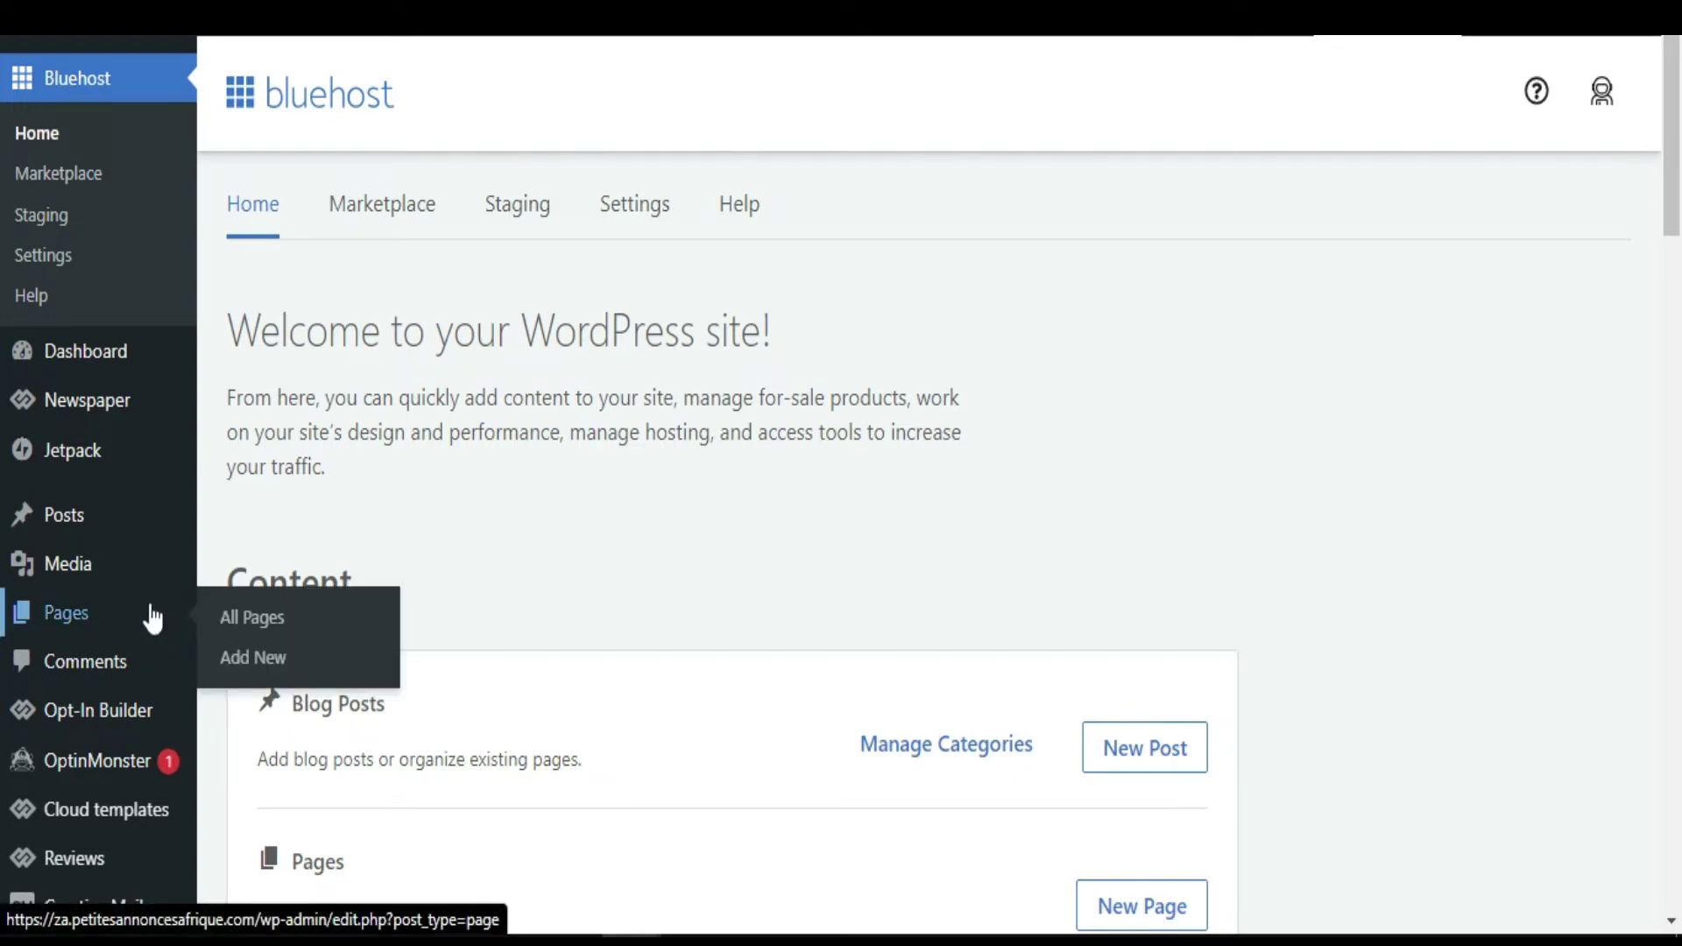
{"action": "scroll", "coordinate": [150, 613], "scroll_direction": "down", "scroll_amount": 3}
{"action": "scroll", "coordinate": [150, 618], "scroll_direction": "down", "scroll_amount": 2}
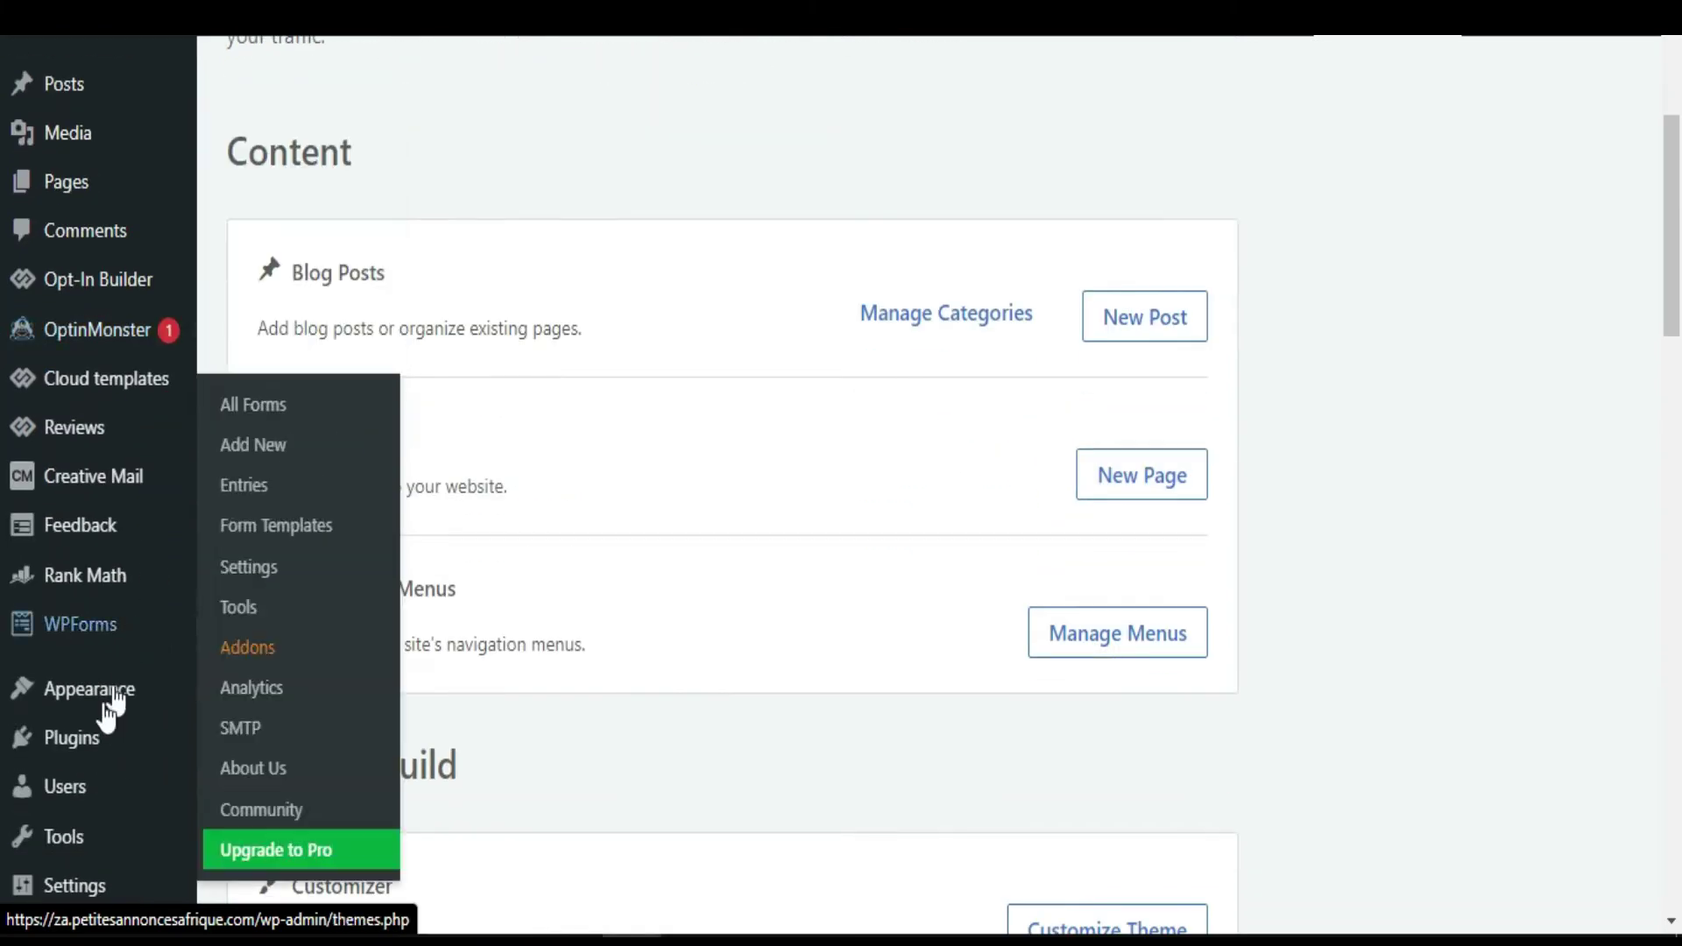
{"action": "mouse_move", "coordinate": [82, 747]}
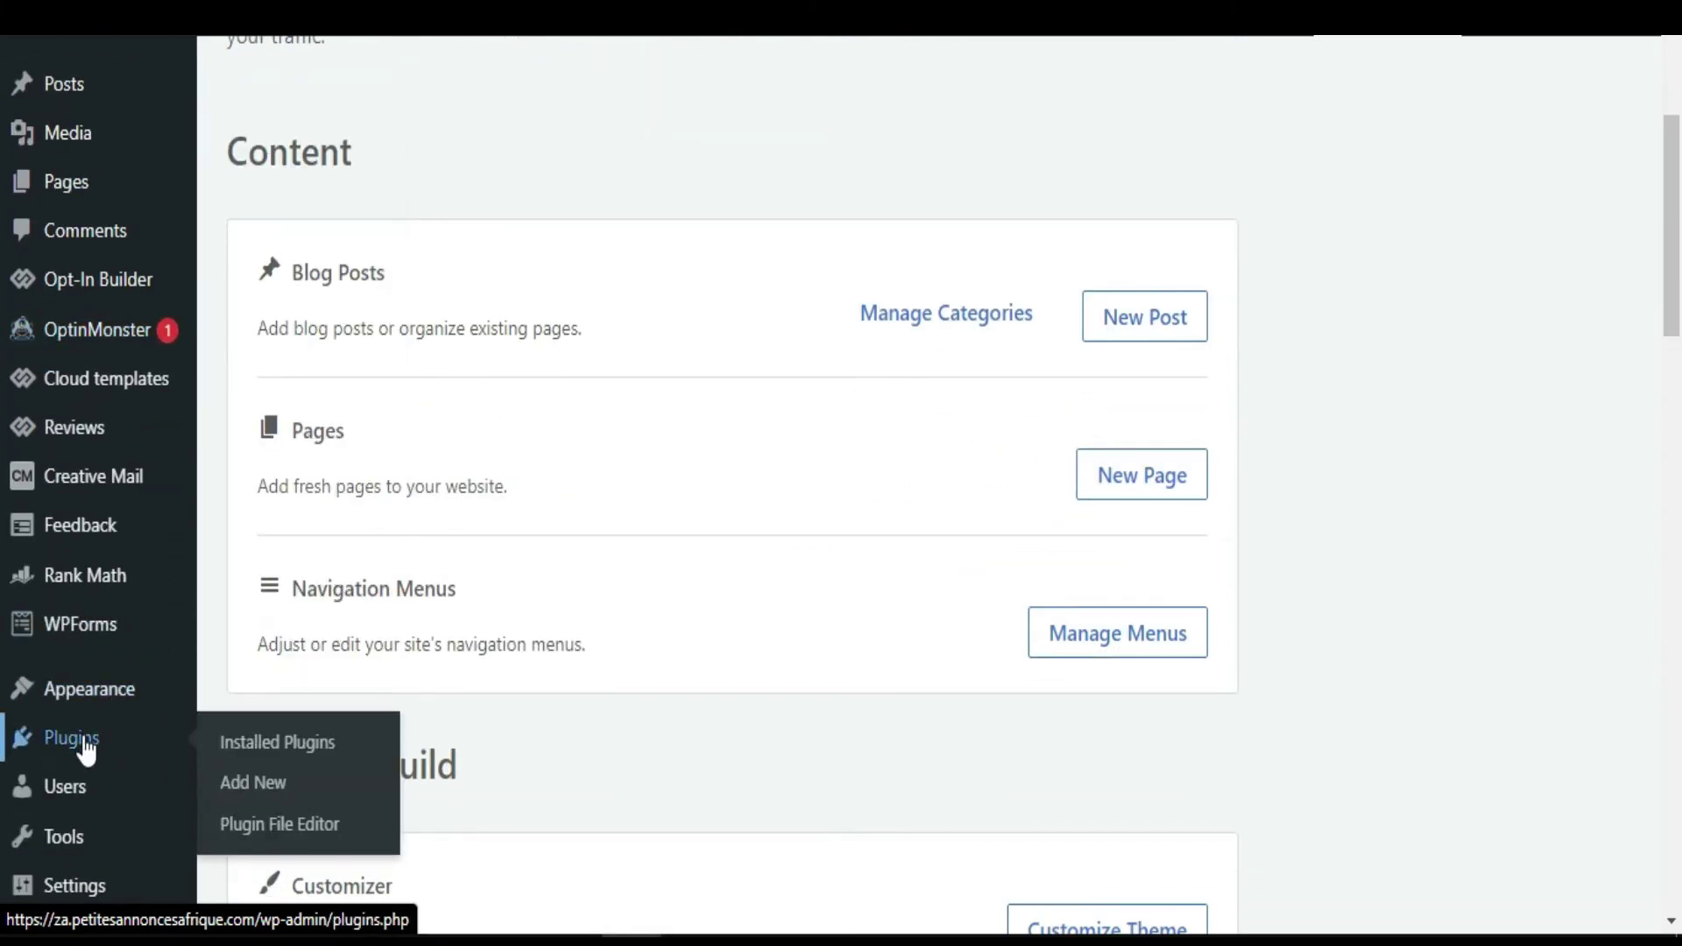
{"action": "left_click", "coordinate": [262, 791]}
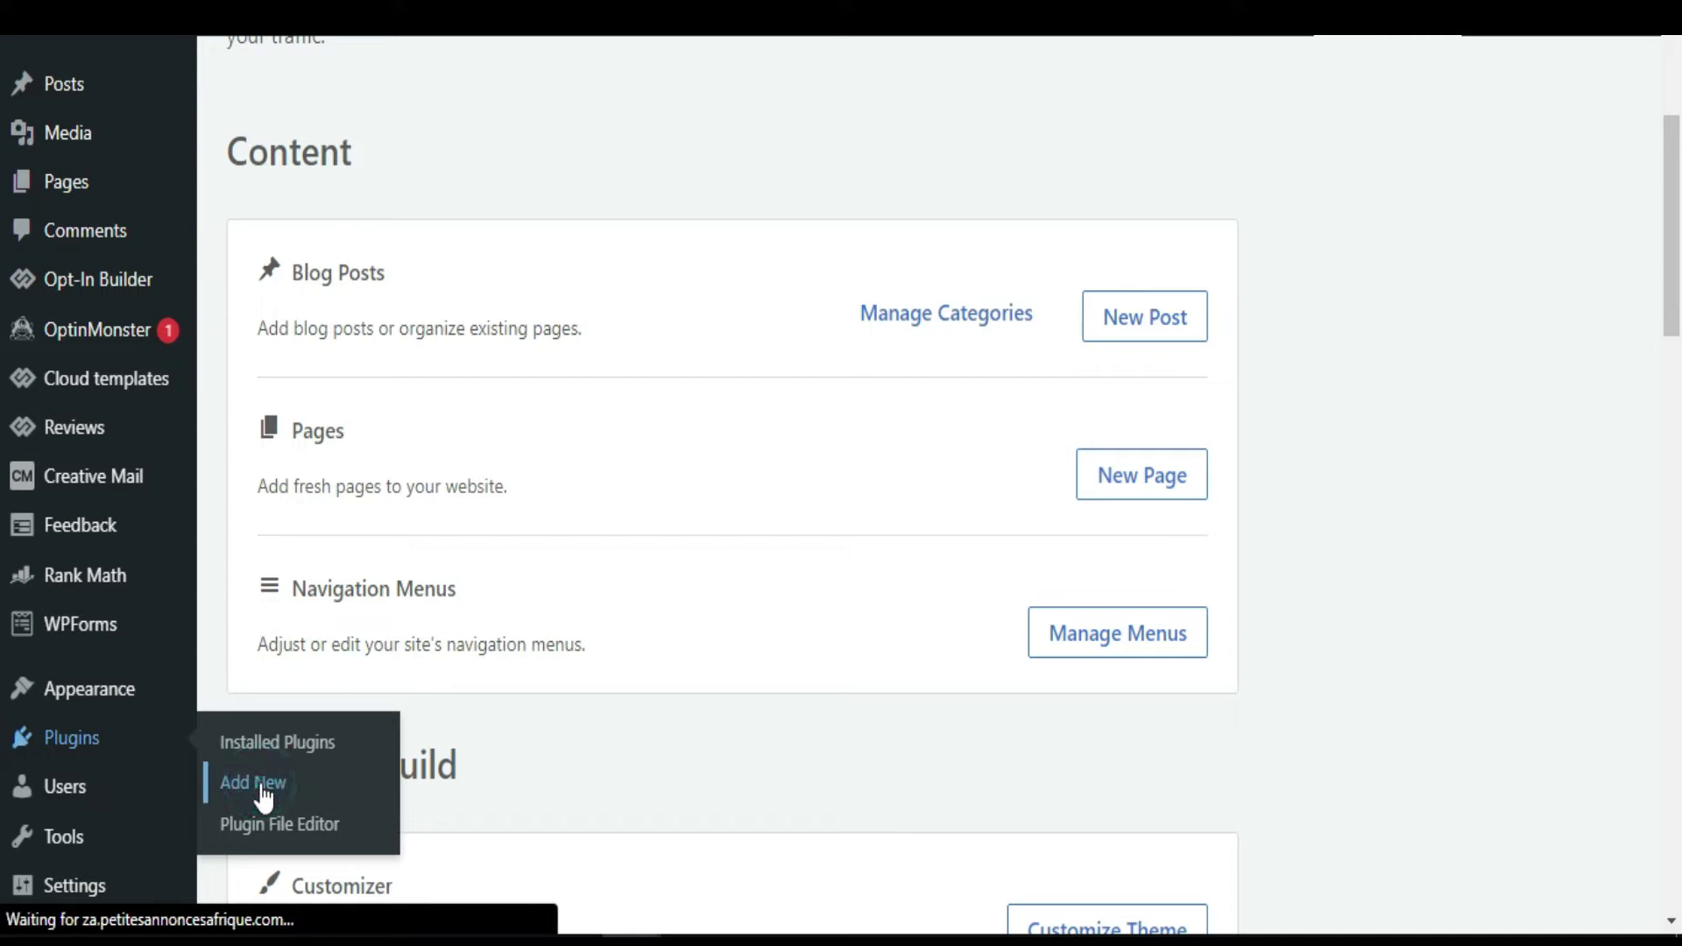
- Search the plugin directory for 'site kit'
{"action": "left_click", "coordinate": [1372, 418]}
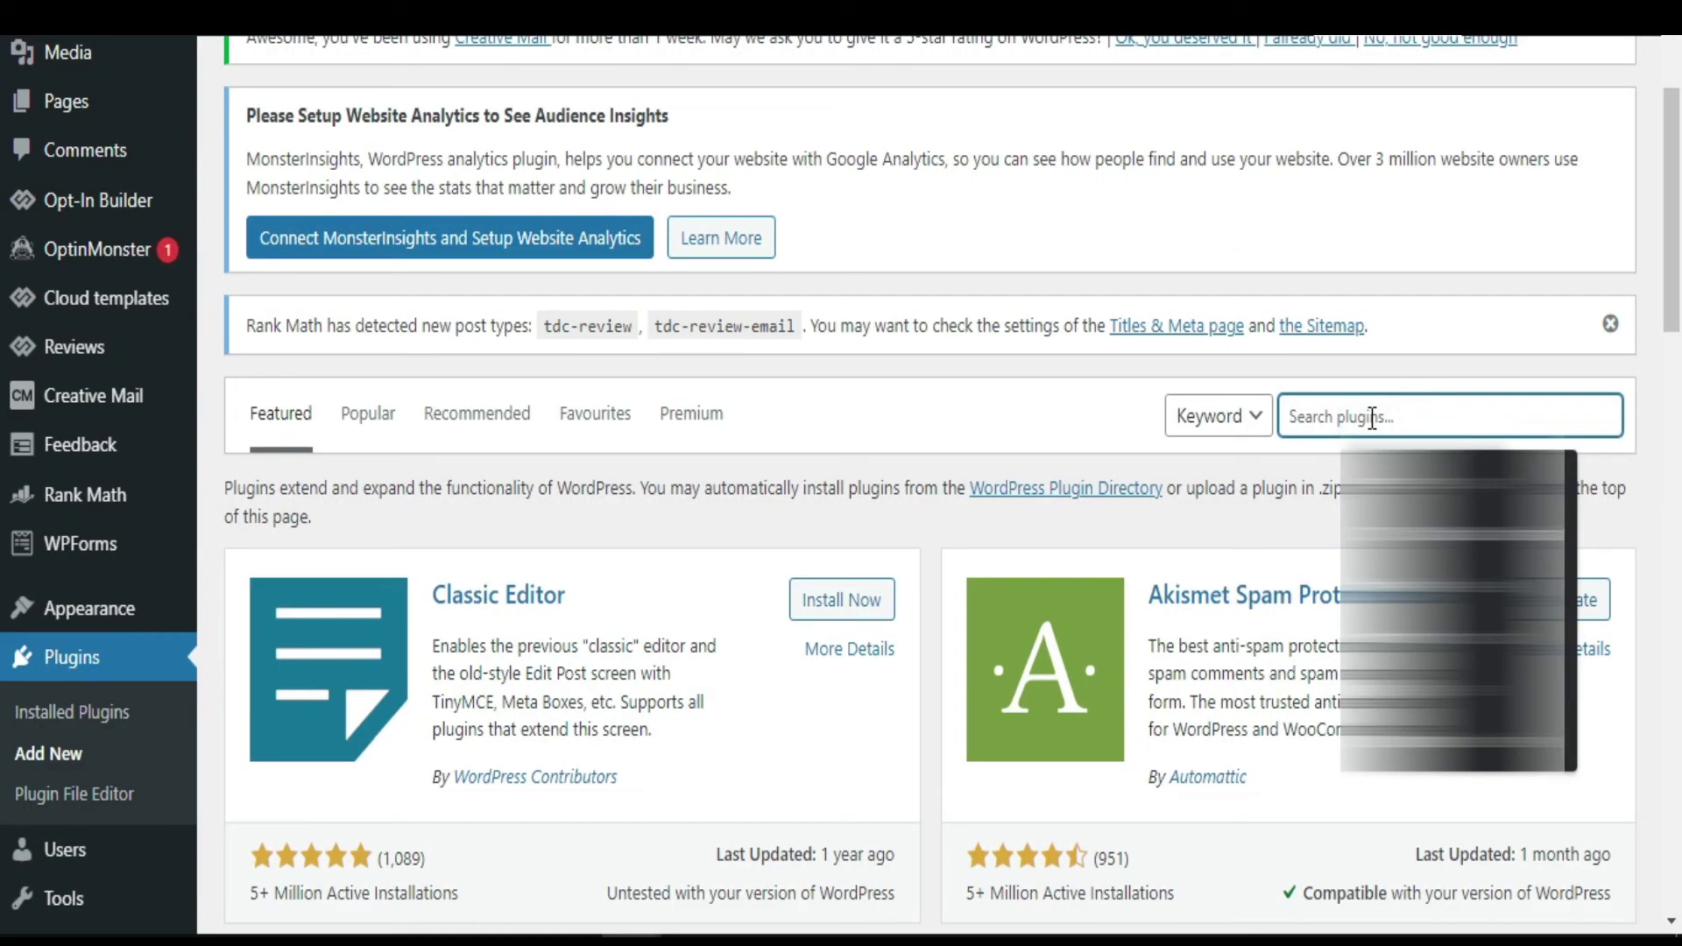
{"action": "type", "text": "k"}
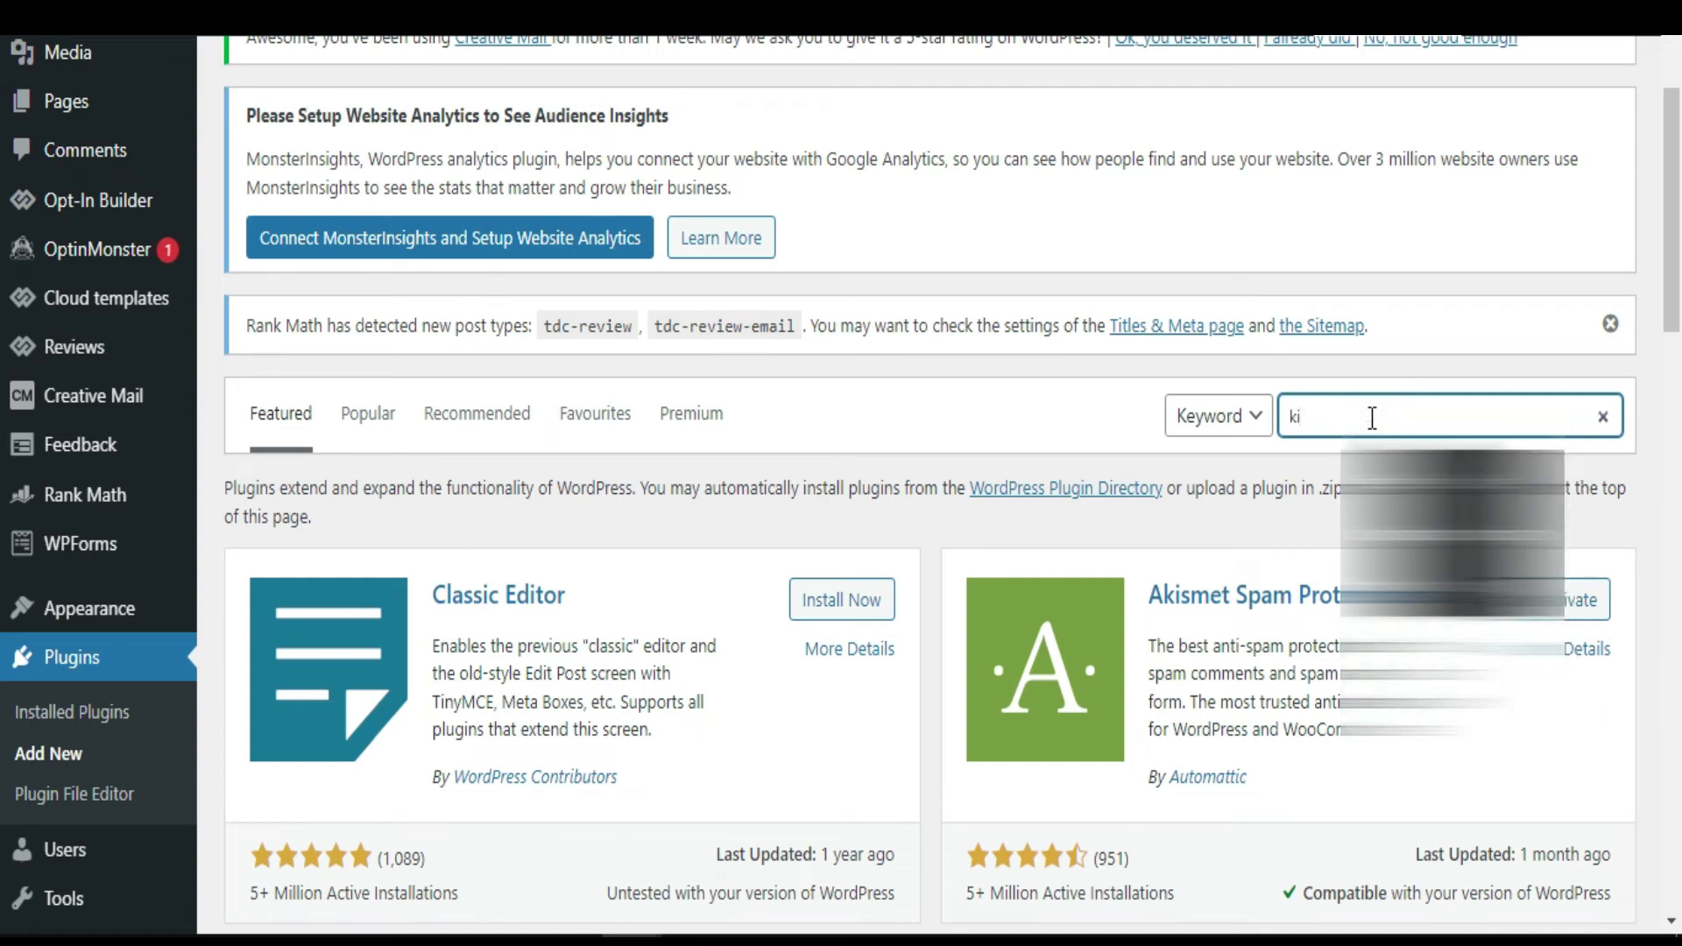
{"action": "key", "text": "BackSpace"}
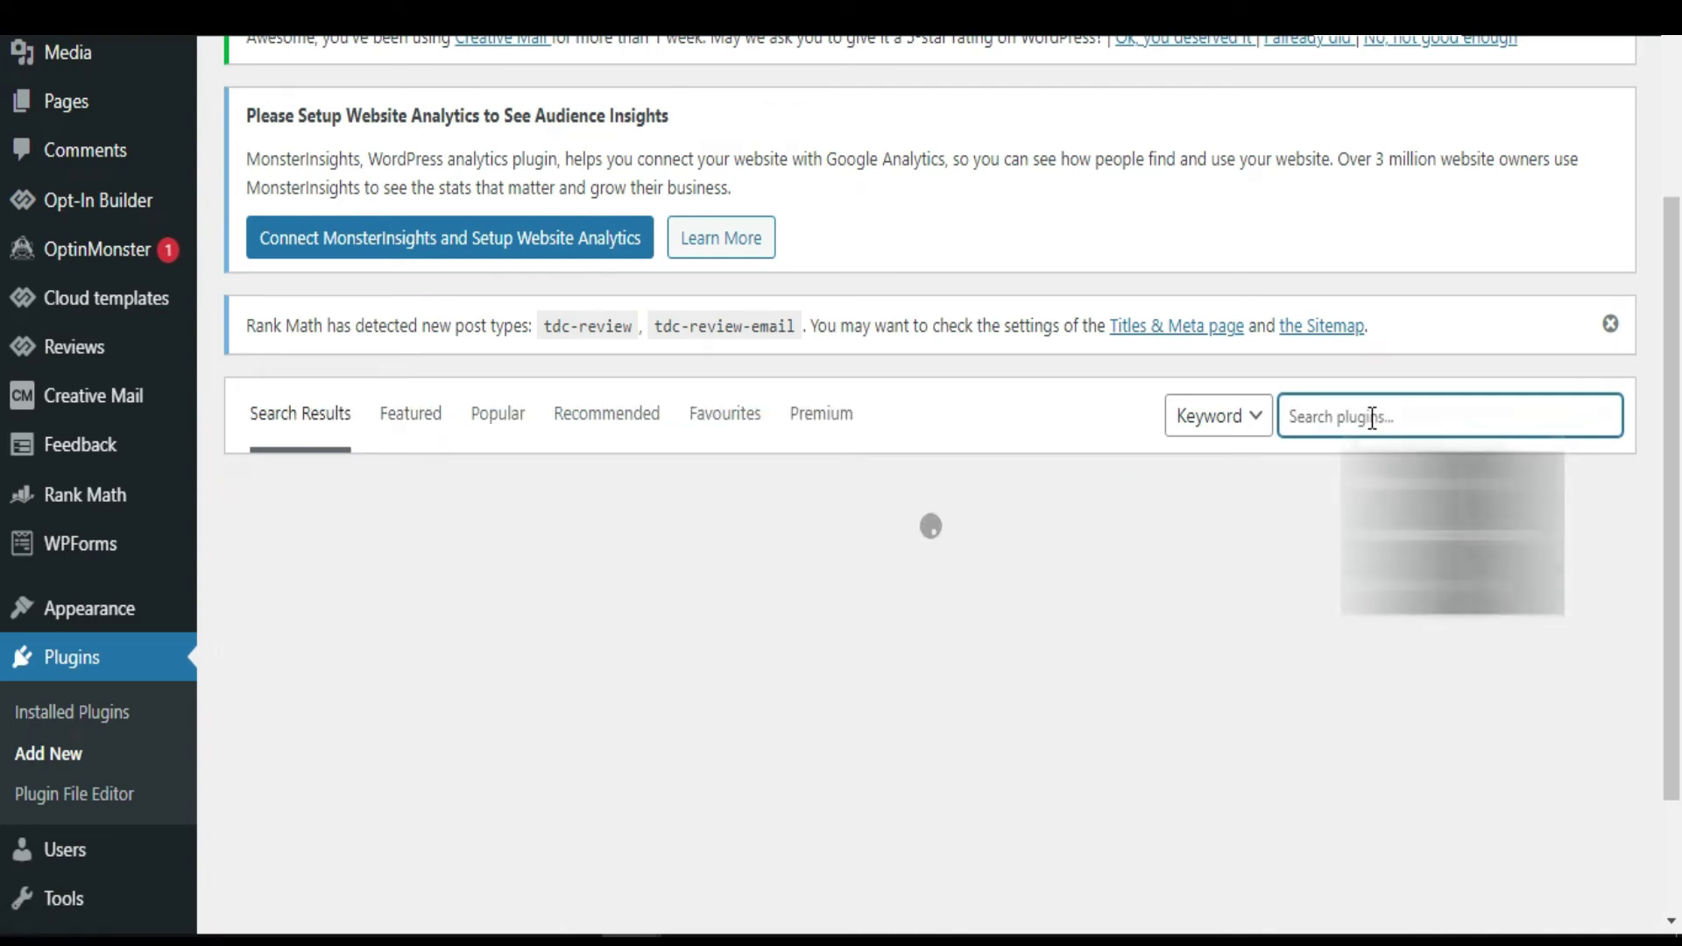
{"action": "type", "text": "site"}
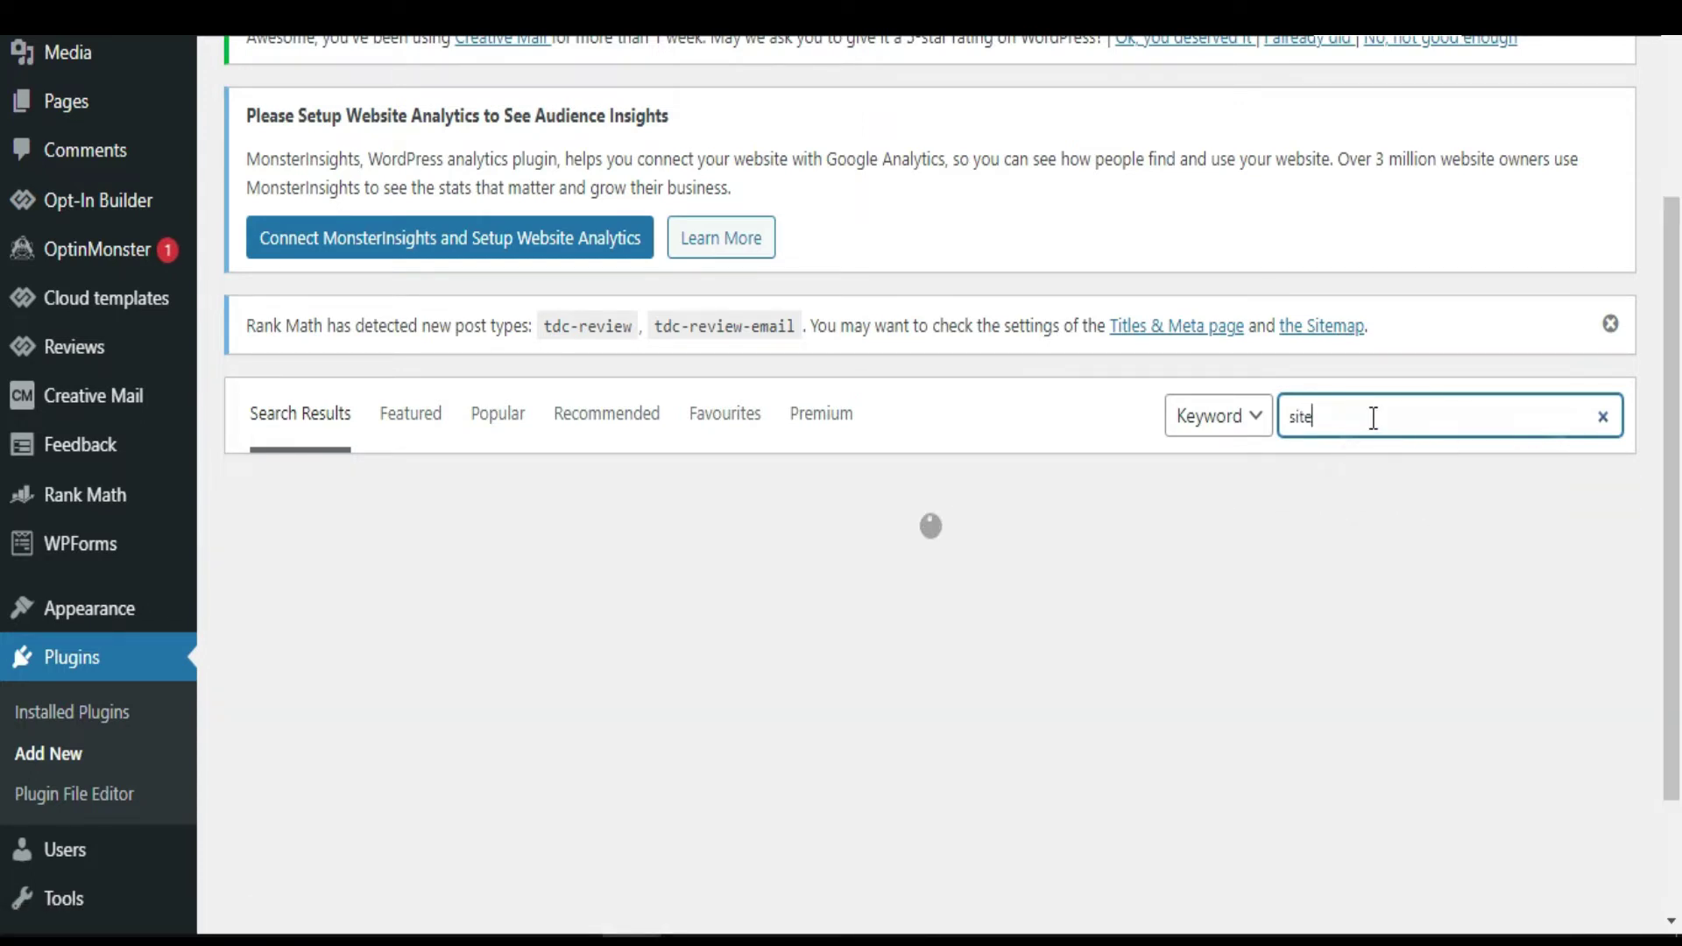
{"action": "type", "text": " ki"}
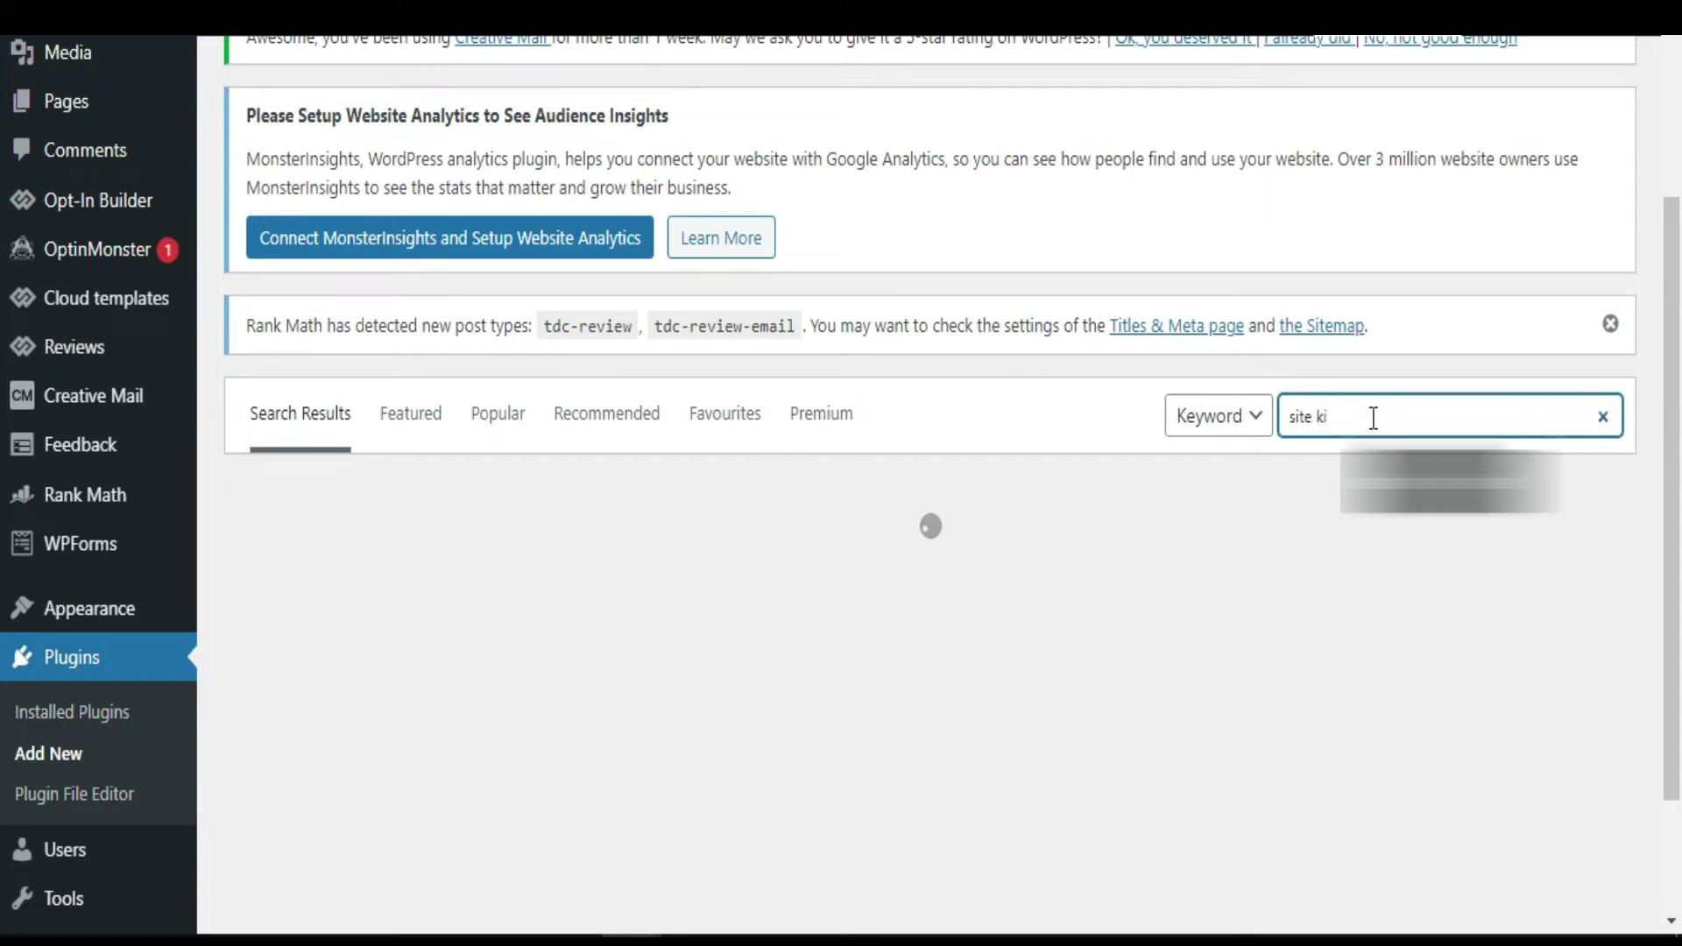
{"action": "left_click", "coordinate": [1426, 480]}
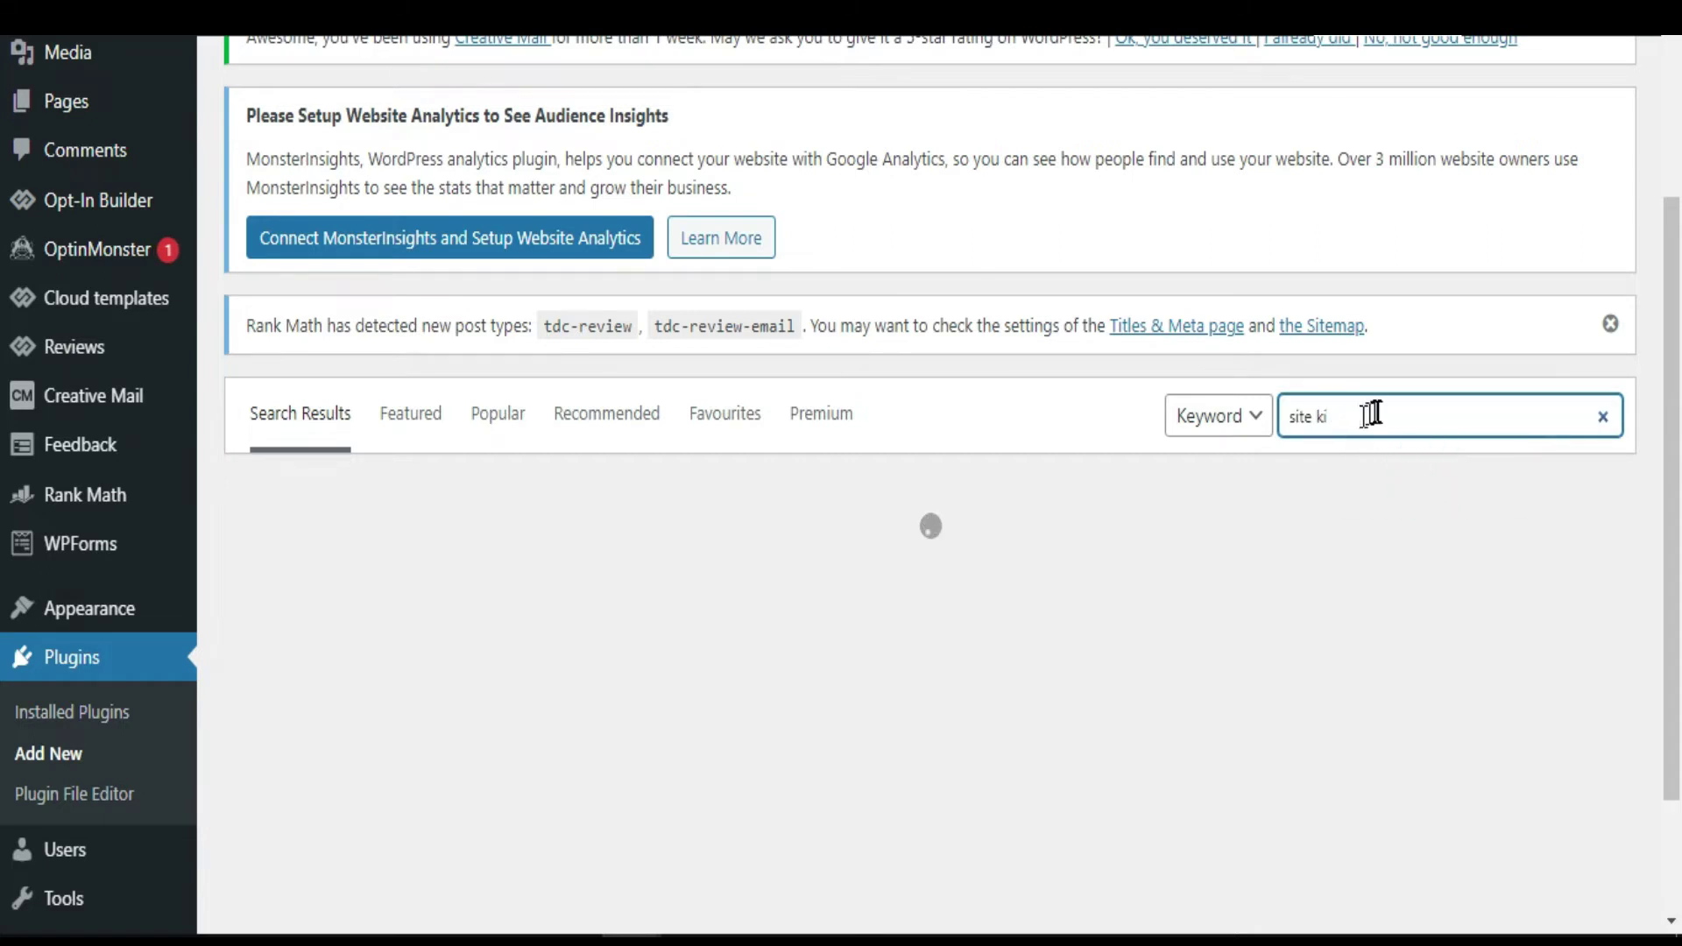
{"action": "type", "text": "t"}
{"action": "left_click", "coordinate": [1418, 484]}
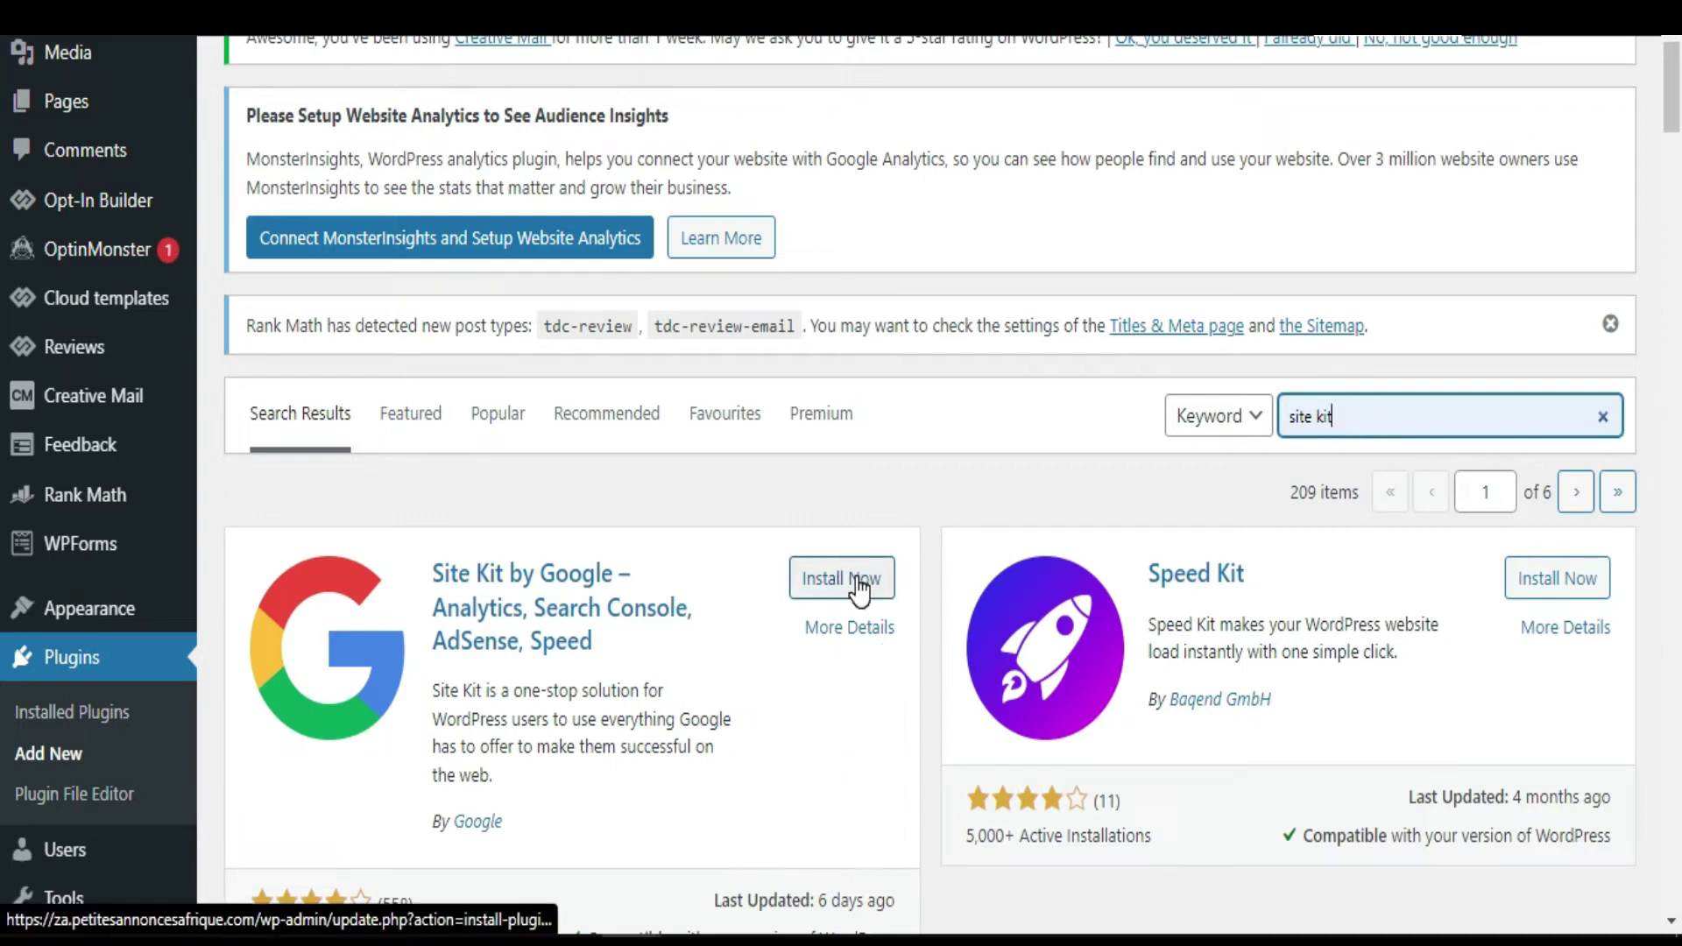
- Install the Site Kit by Google plugin from its result card
{"action": "scroll", "coordinate": [412, 817], "scroll_direction": "down", "scroll_amount": 2}
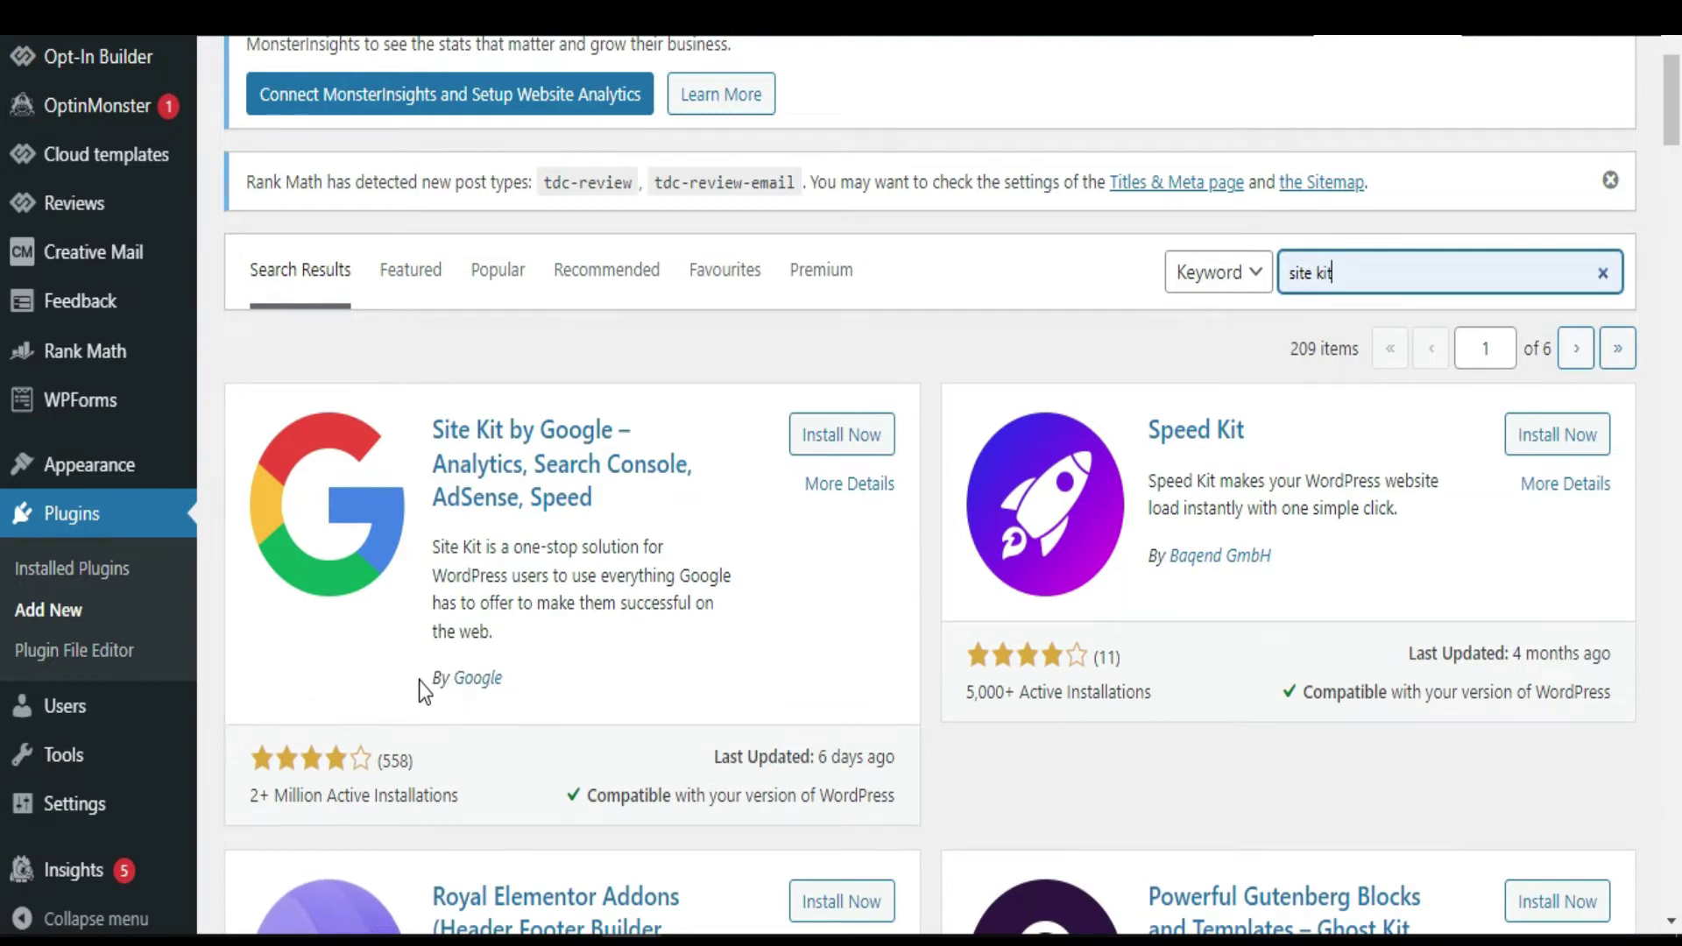
{"action": "left_click", "coordinate": [854, 438]}
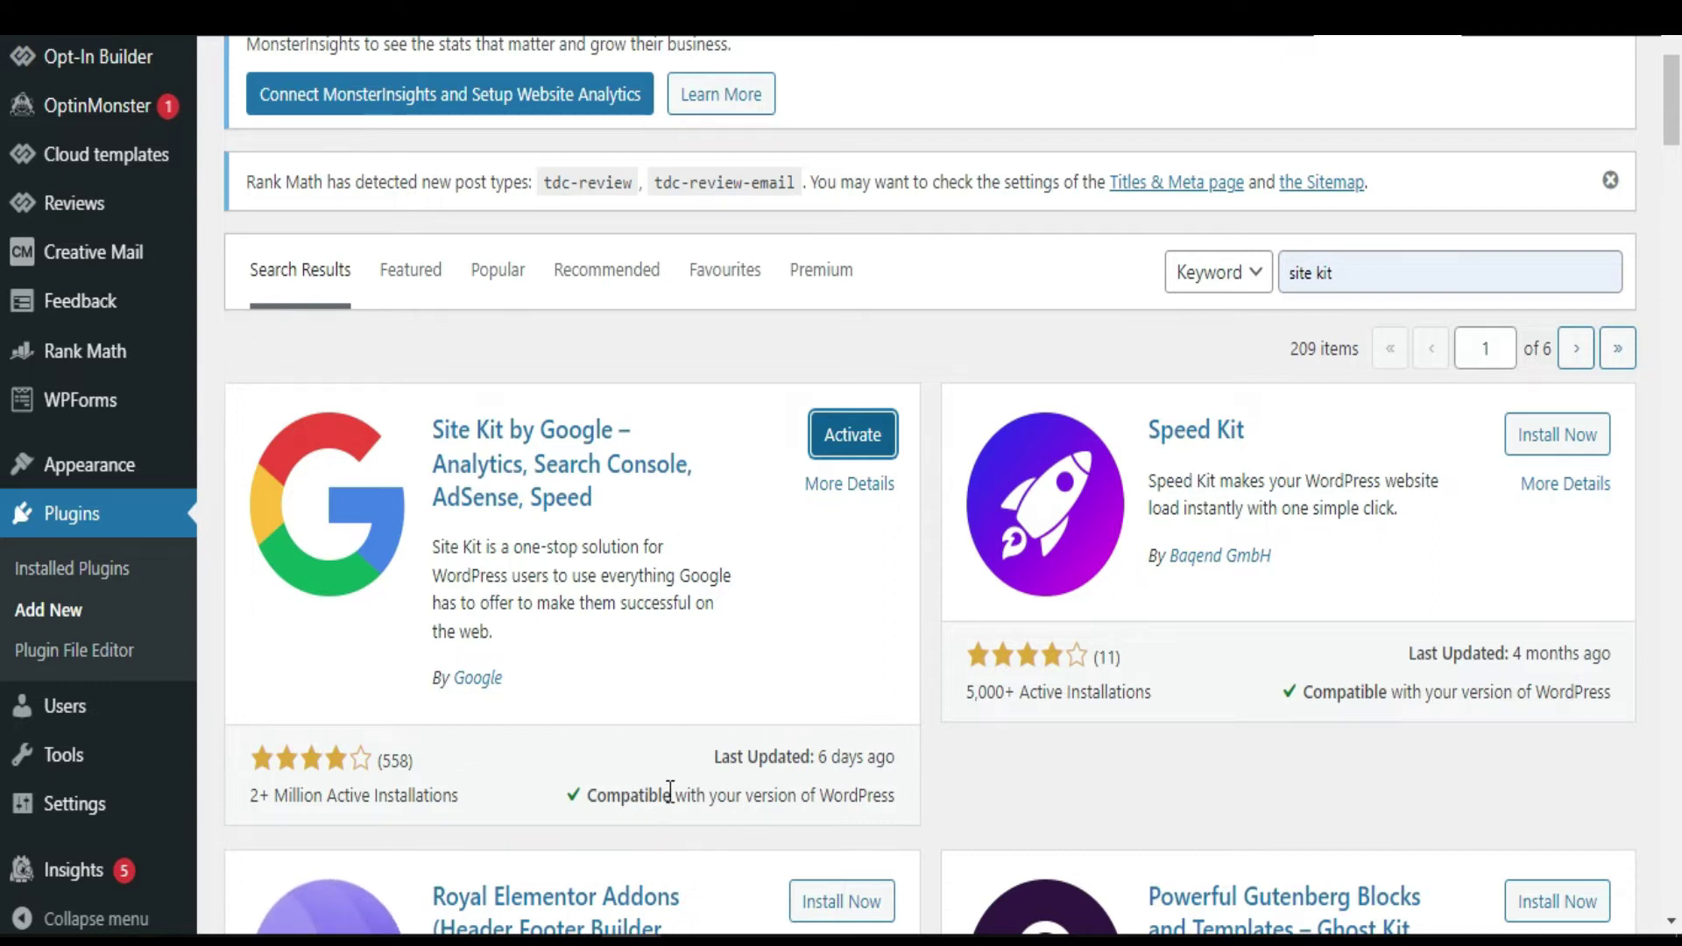
- Activate Site Kit, close the Creative Mail banner, and start the Site Kit setup
{"action": "left_click", "coordinate": [857, 435]}
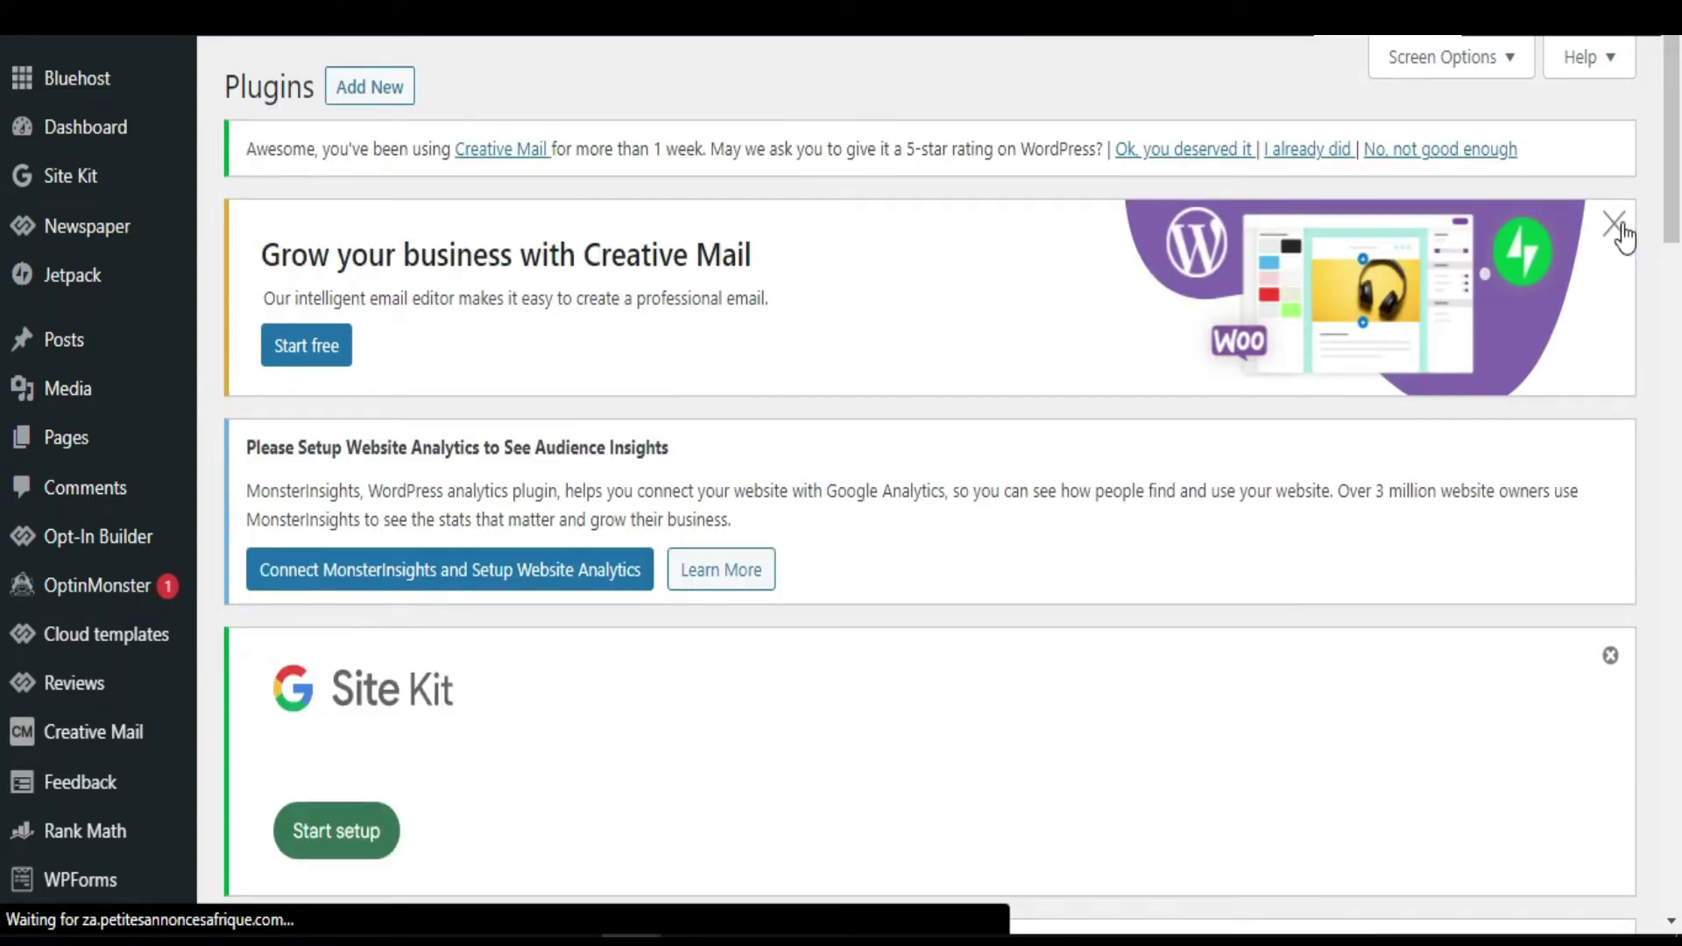
{"action": "left_click", "coordinate": [1617, 226]}
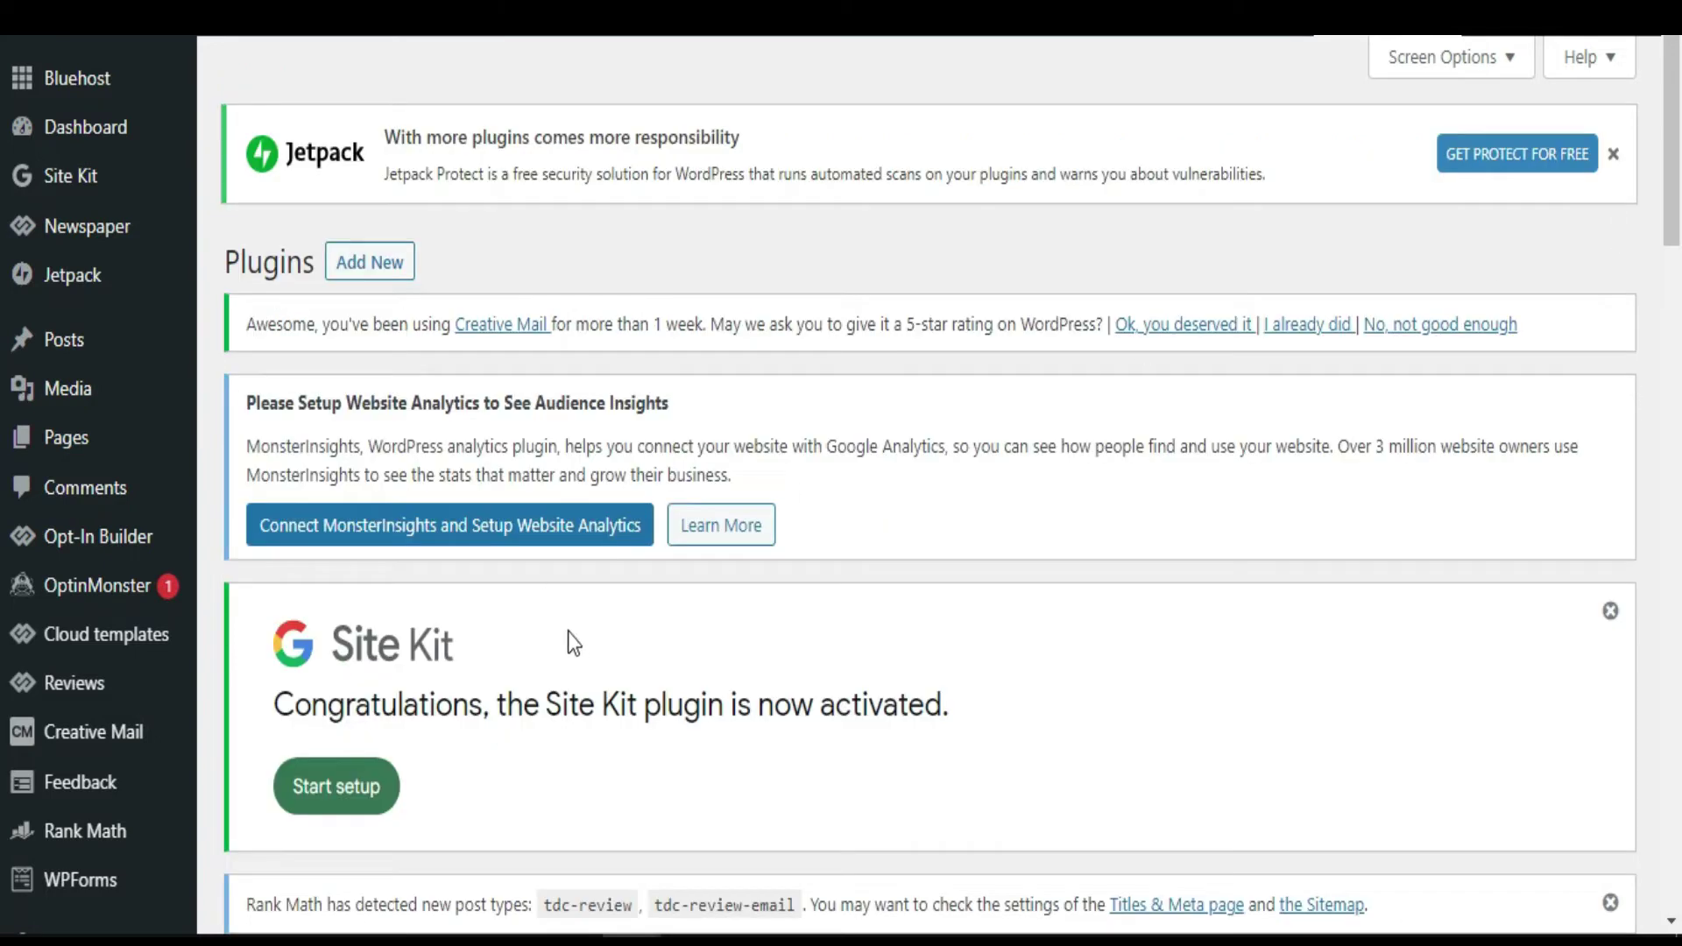
{"action": "scroll", "coordinate": [578, 650], "scroll_direction": "down", "scroll_amount": 2}
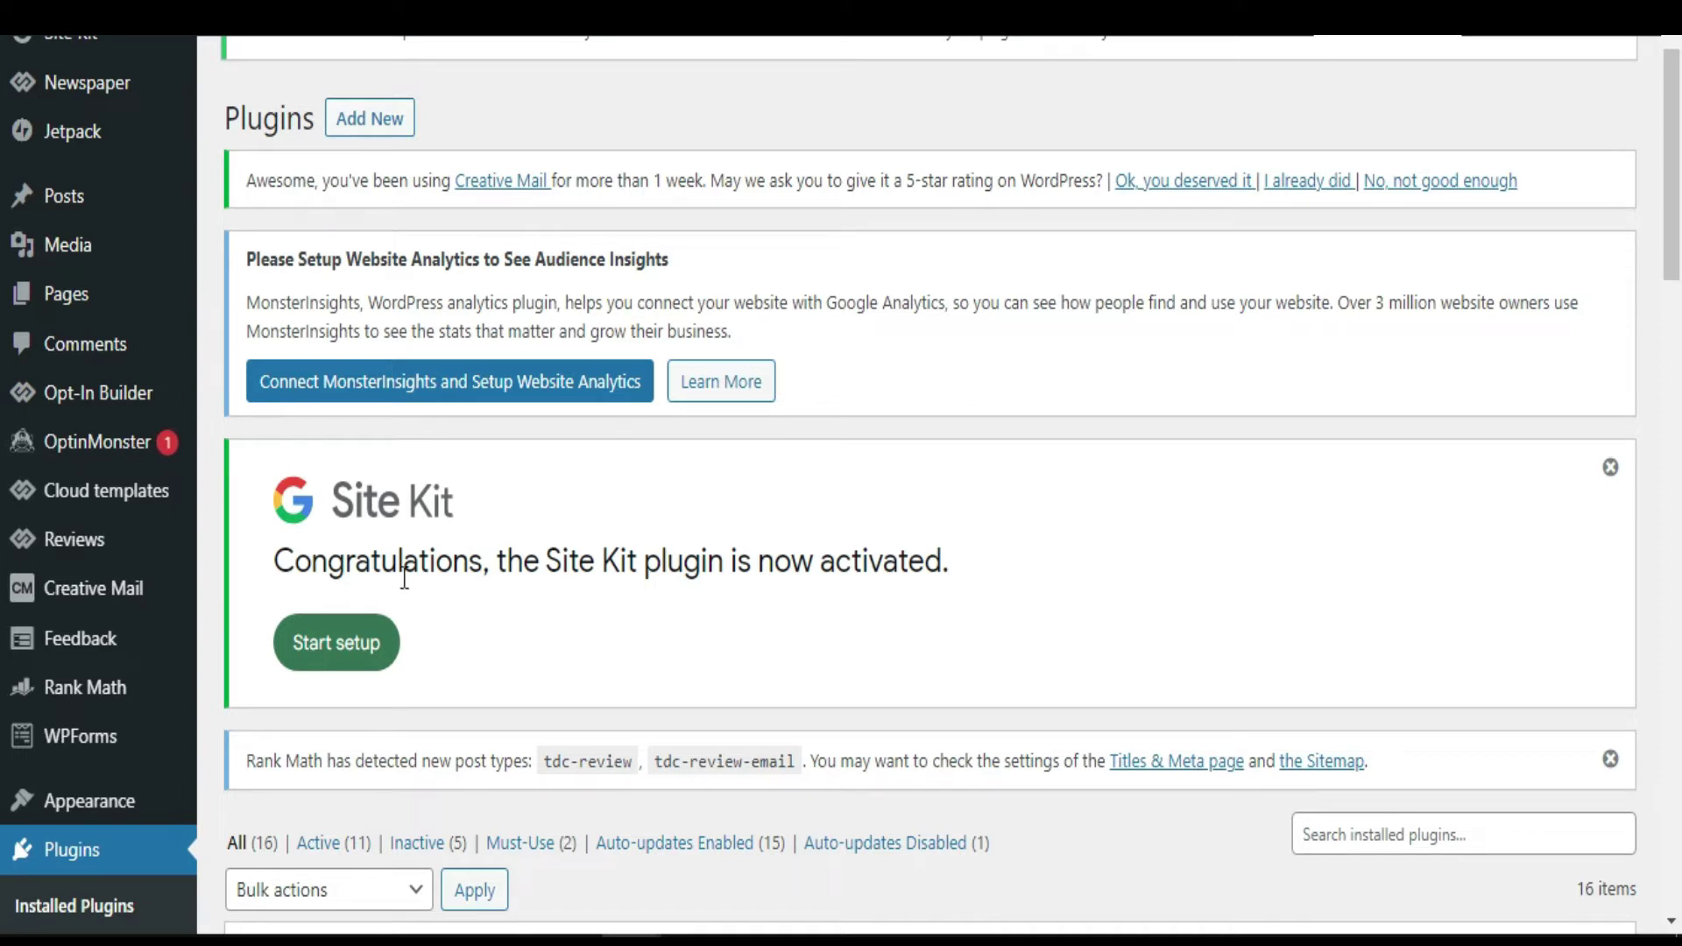
{"action": "left_click", "coordinate": [348, 656]}
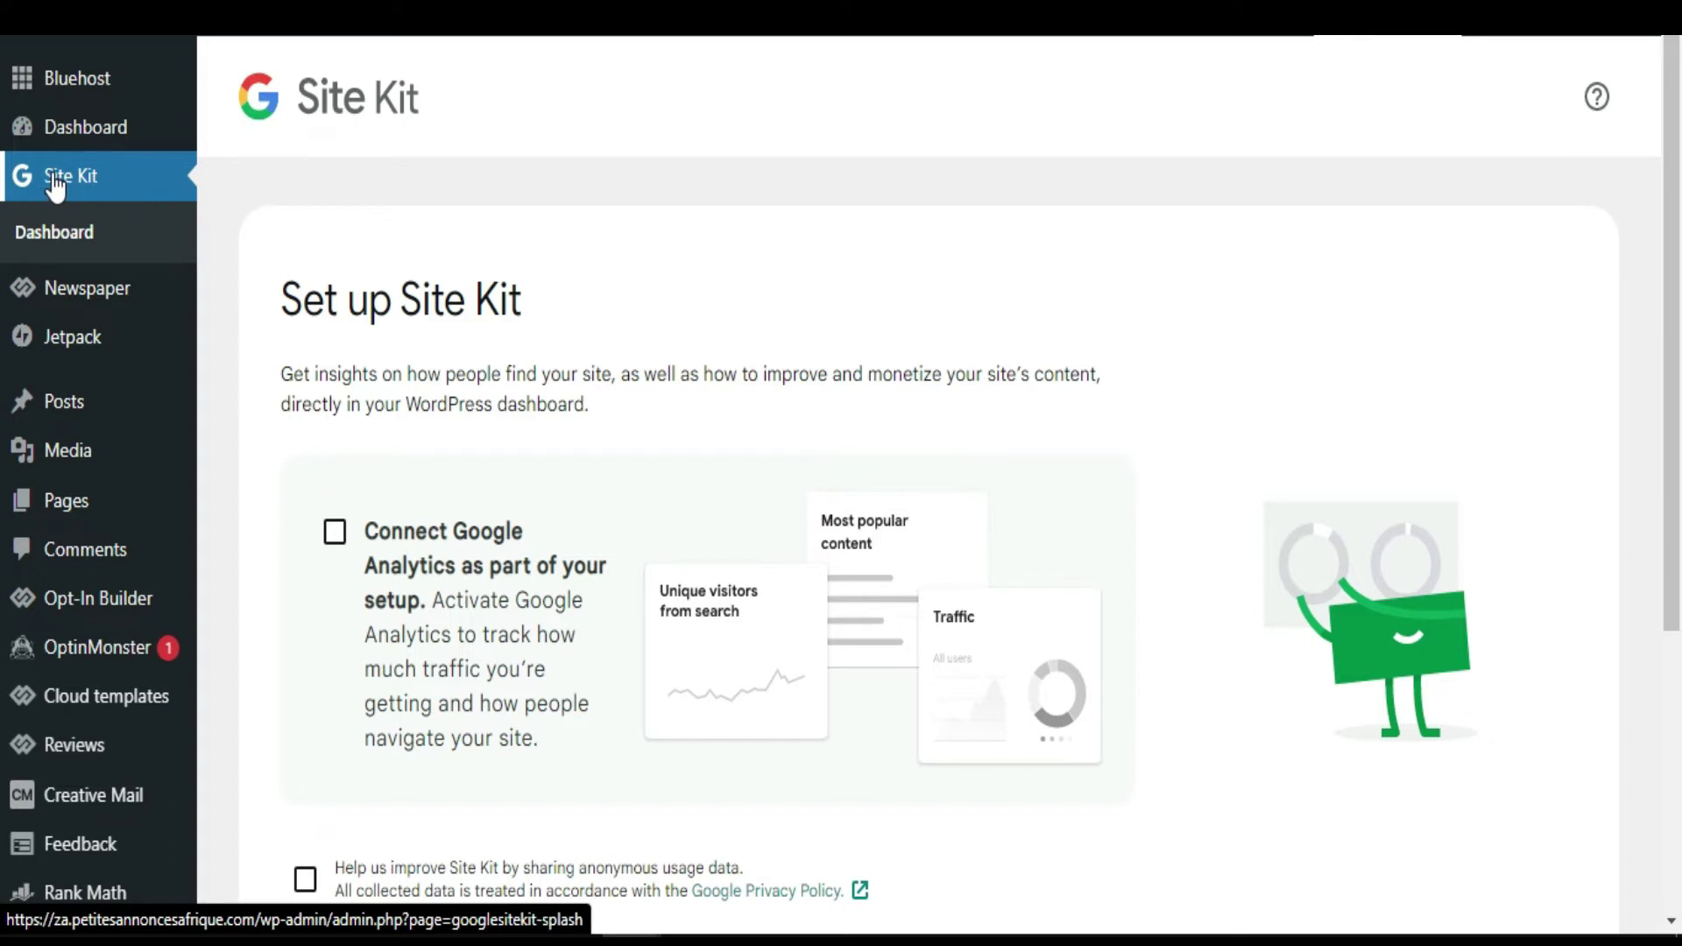
- Tick Connect Google Analytics and the anonymous usage-data sharing option on the setup page
{"action": "scroll", "coordinate": [939, 408], "scroll_direction": "down", "scroll_amount": 5}
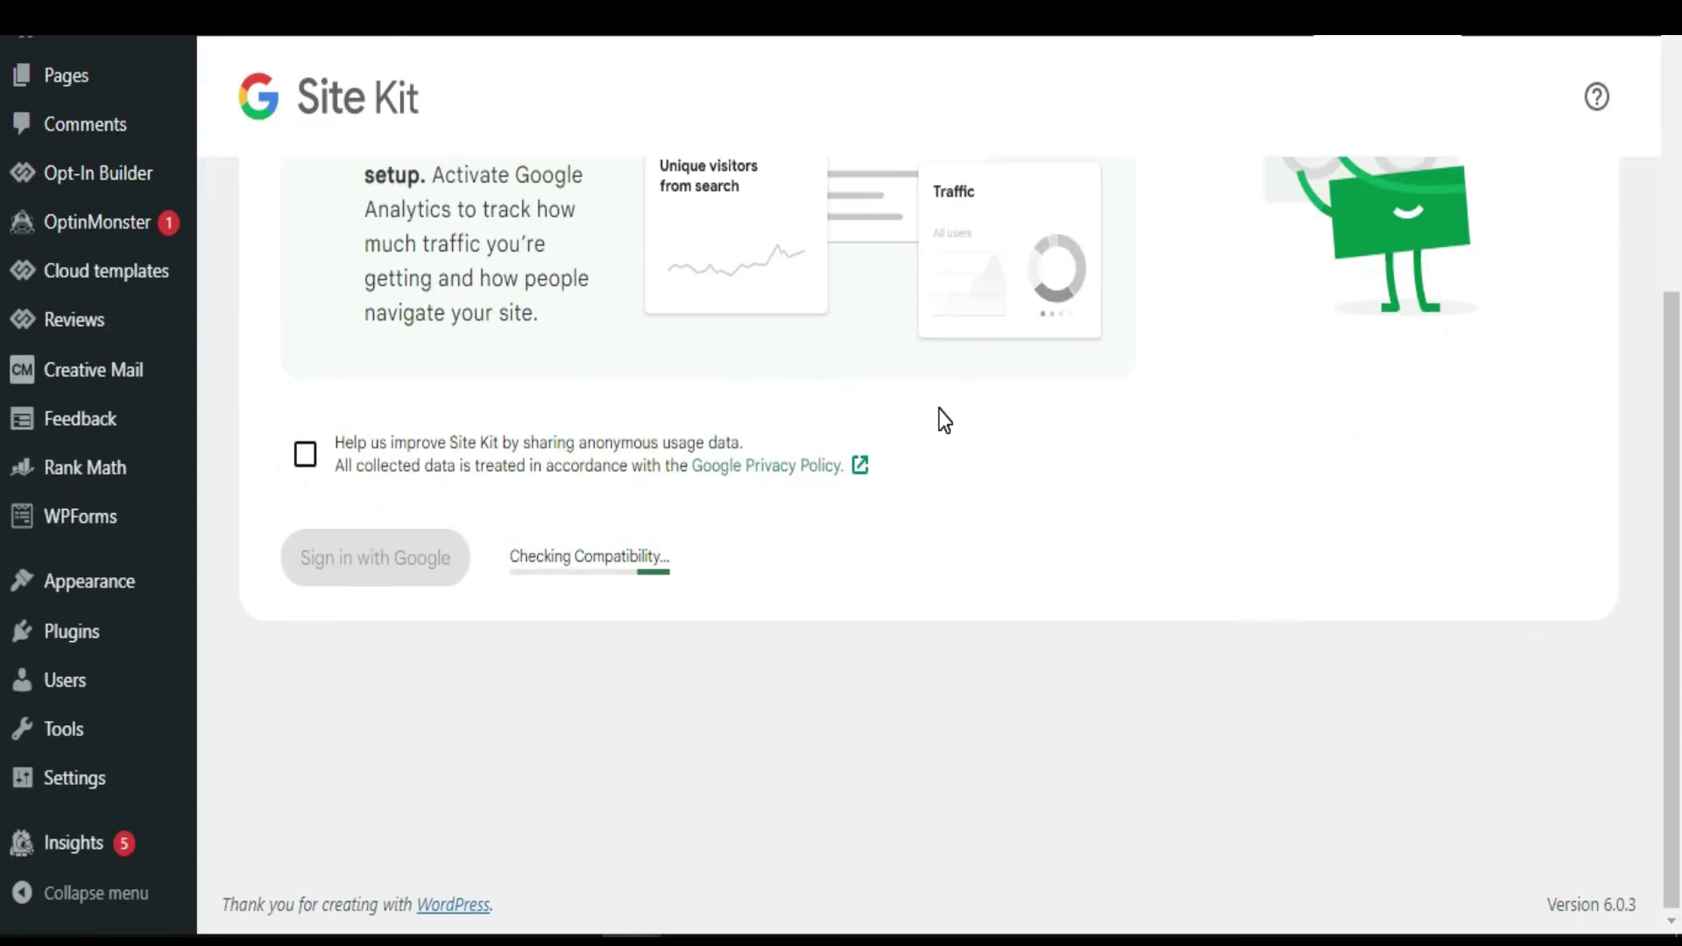
{"action": "scroll", "coordinate": [387, 495], "scroll_direction": "up", "scroll_amount": 5}
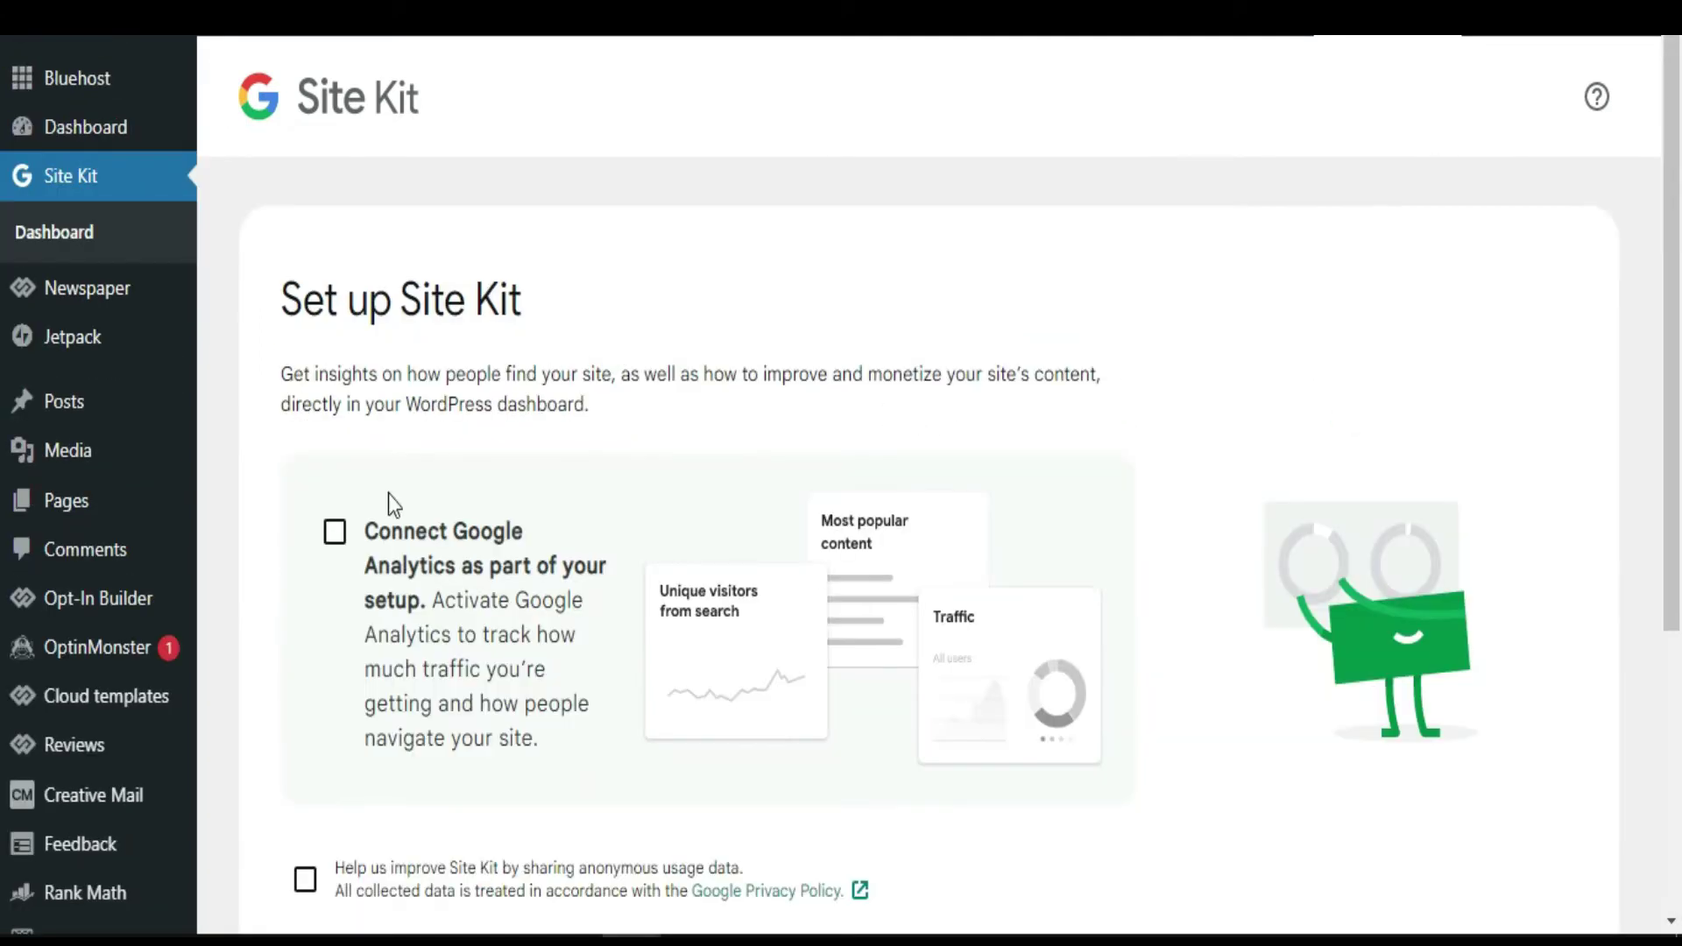
{"action": "left_click", "coordinate": [338, 543]}
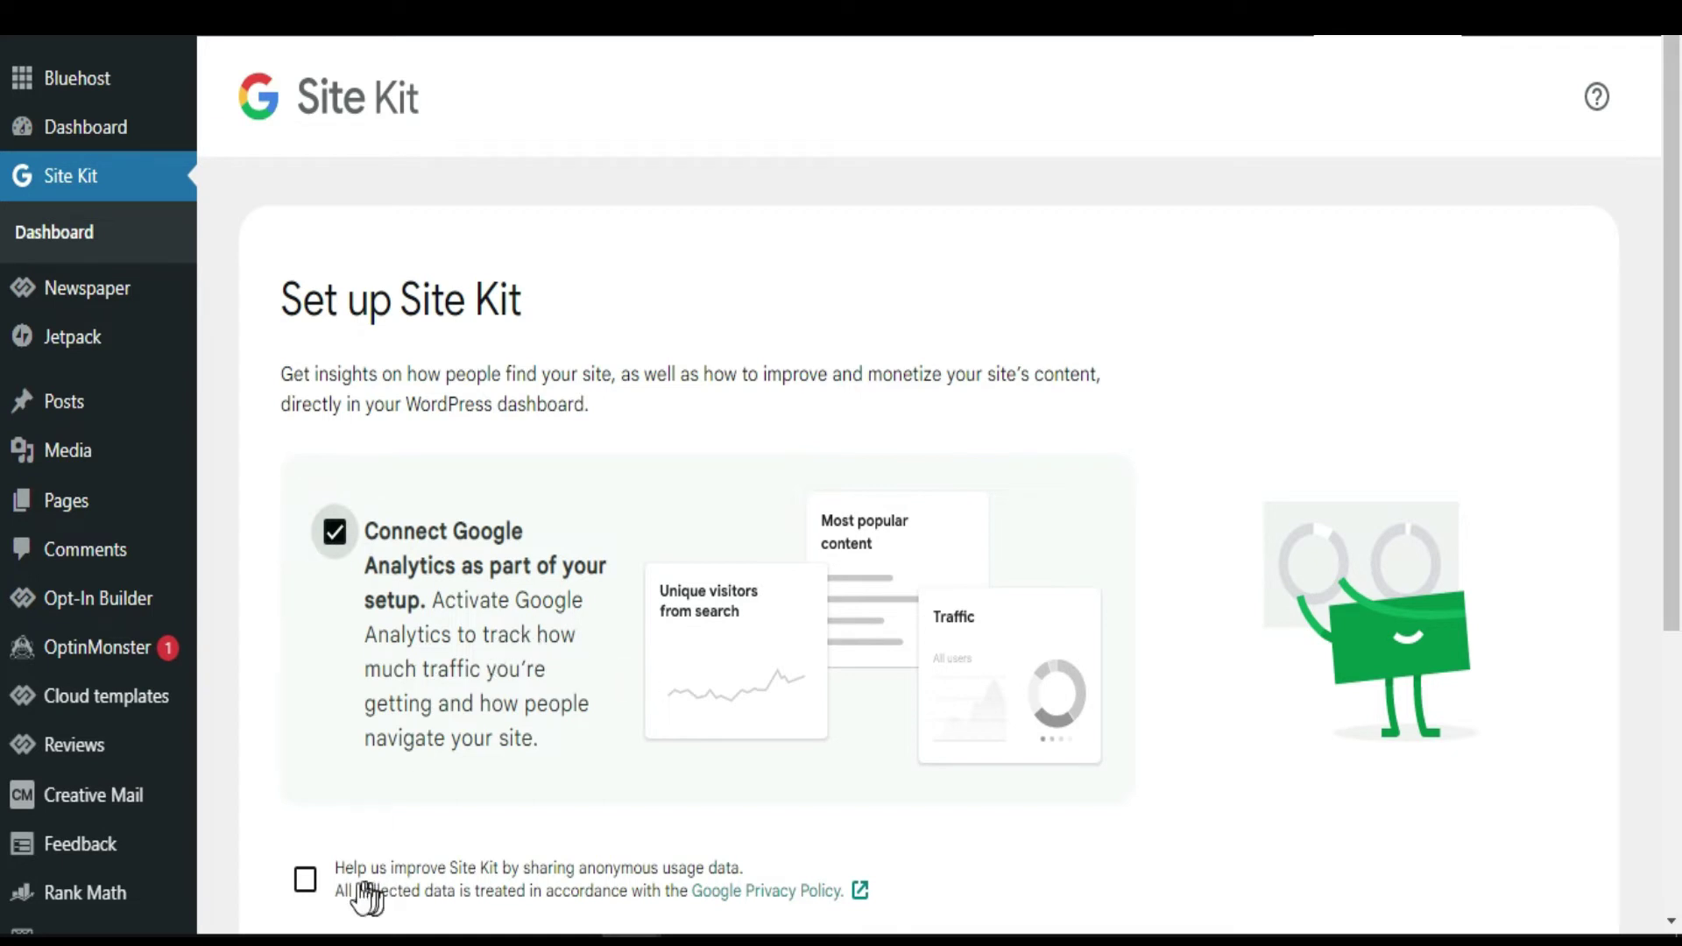
{"action": "left_click", "coordinate": [304, 878]}
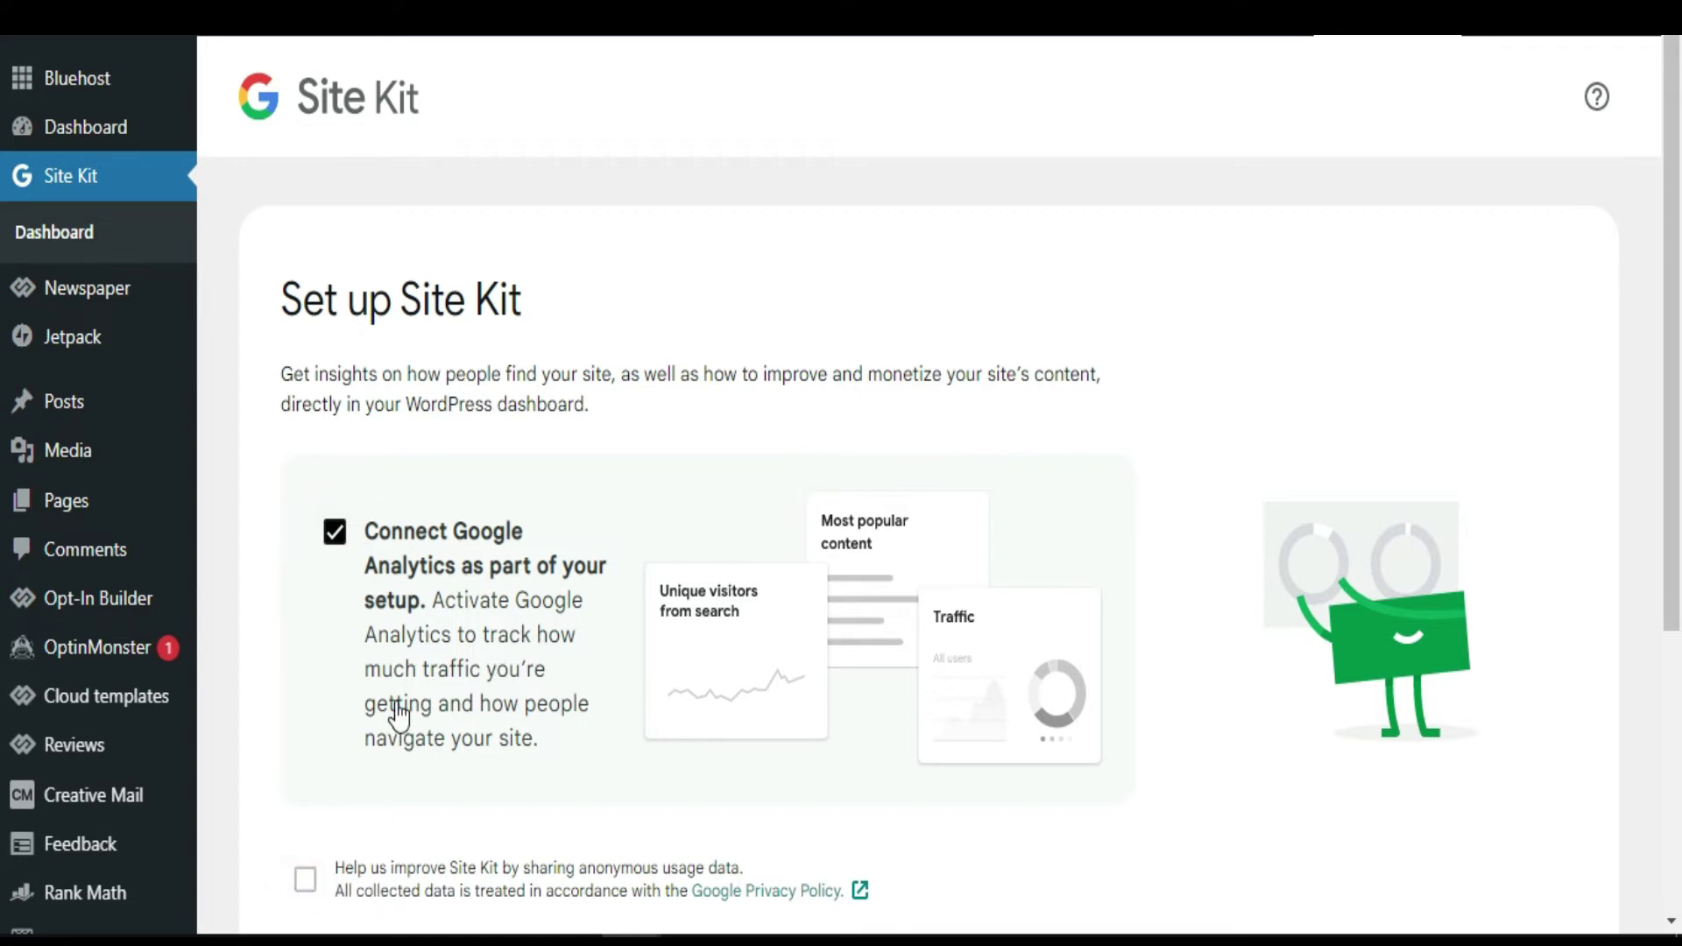
{"action": "scroll", "coordinate": [398, 714], "scroll_direction": "down", "scroll_amount": 3}
{"action": "left_click", "coordinate": [305, 594]}
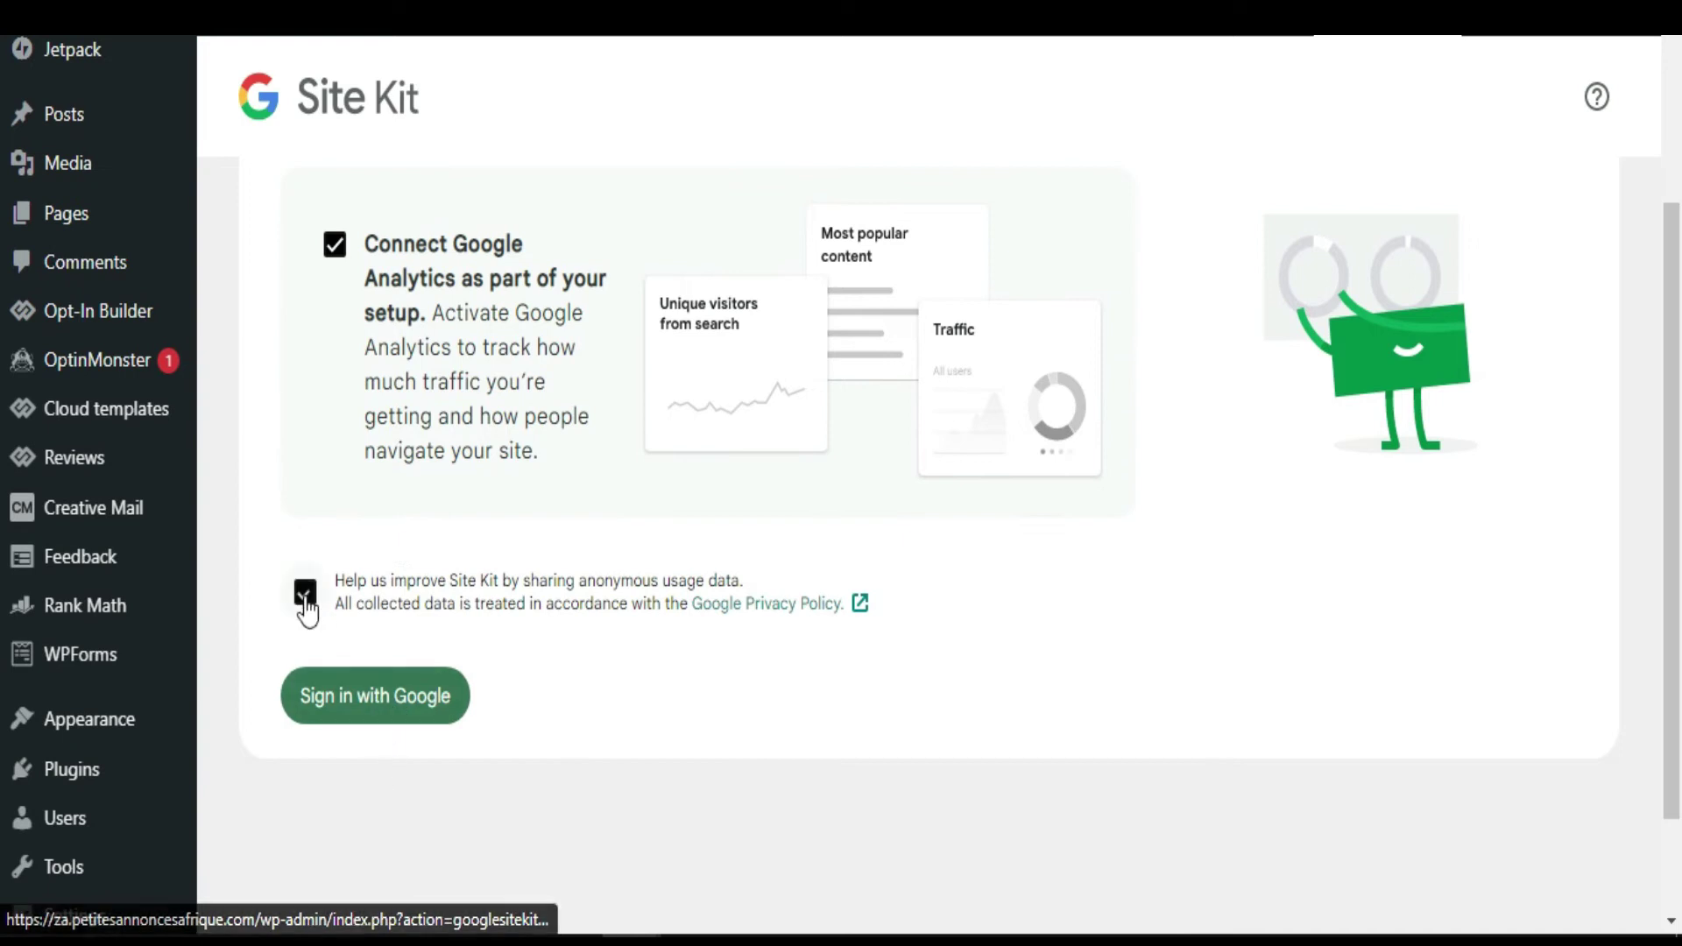
- Sign in with Google, pick the first account and grant Site Kit access
{"action": "left_click", "coordinate": [383, 706]}
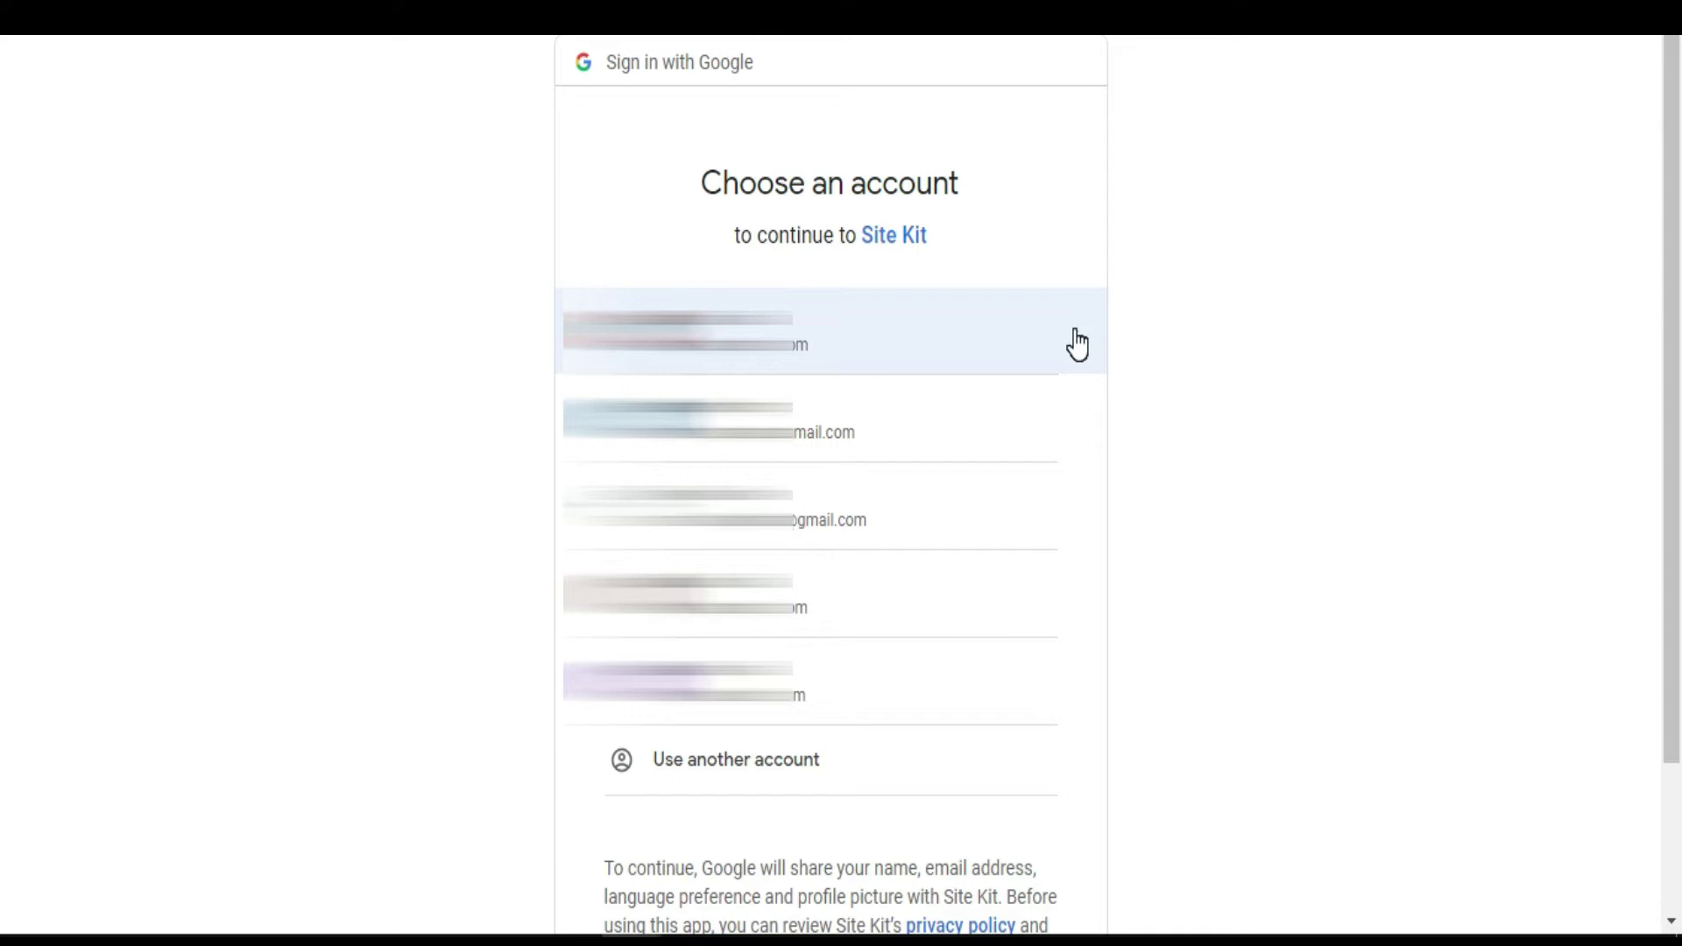
{"action": "left_click", "coordinate": [968, 313]}
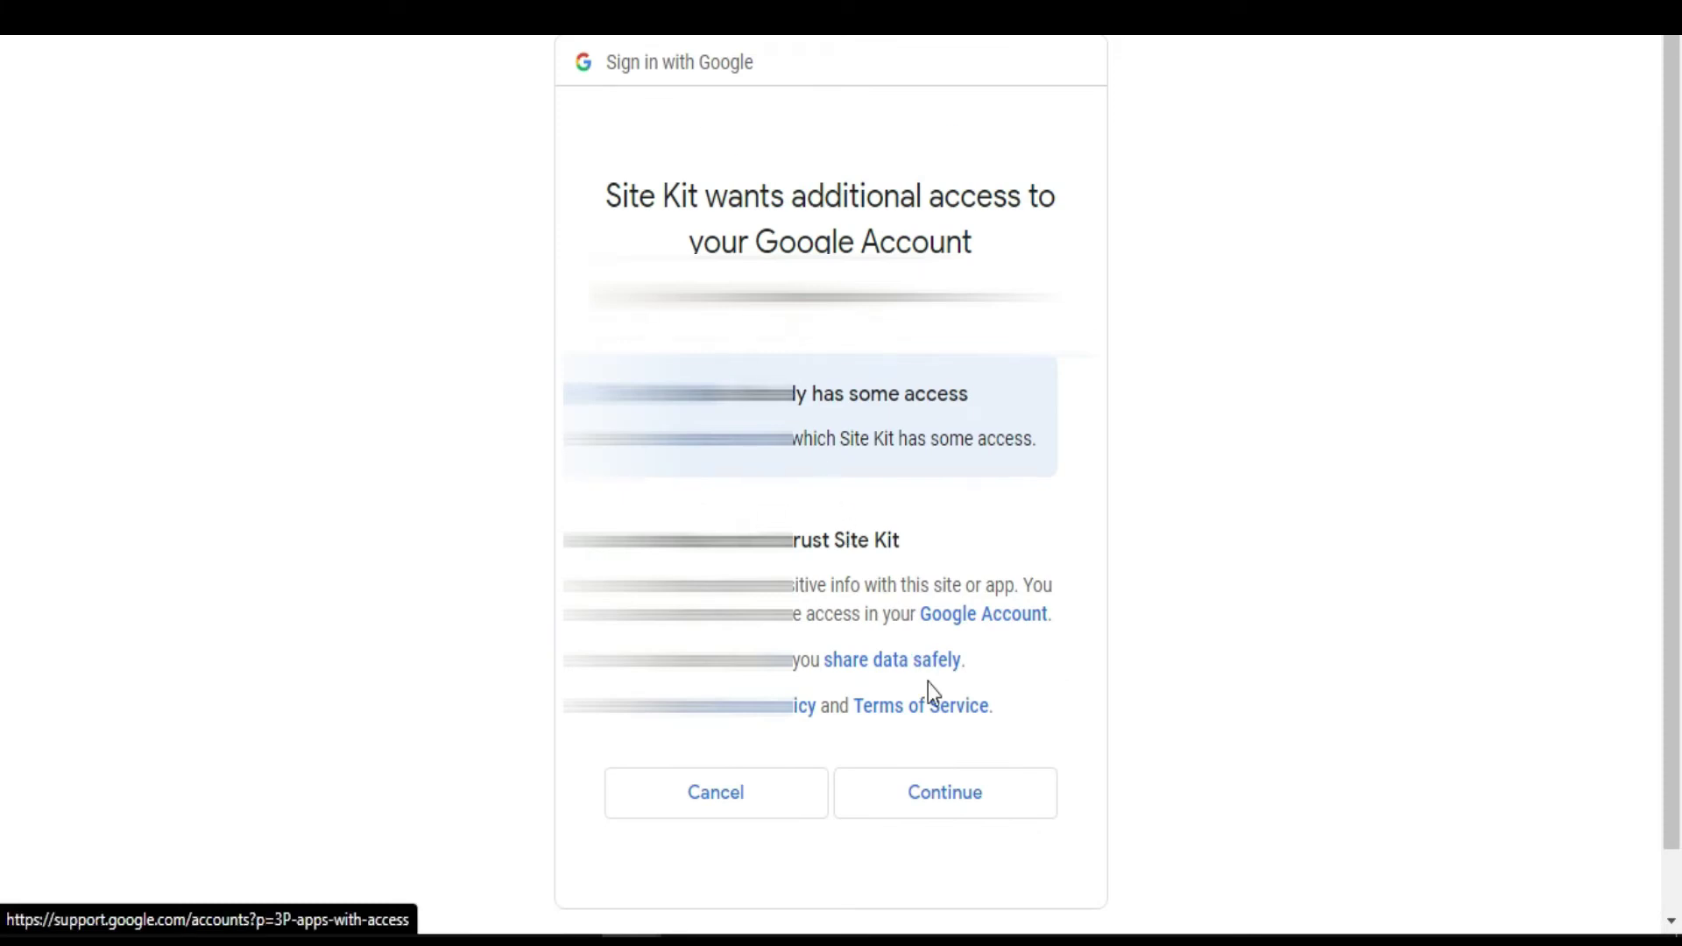
{"action": "left_click", "coordinate": [964, 804]}
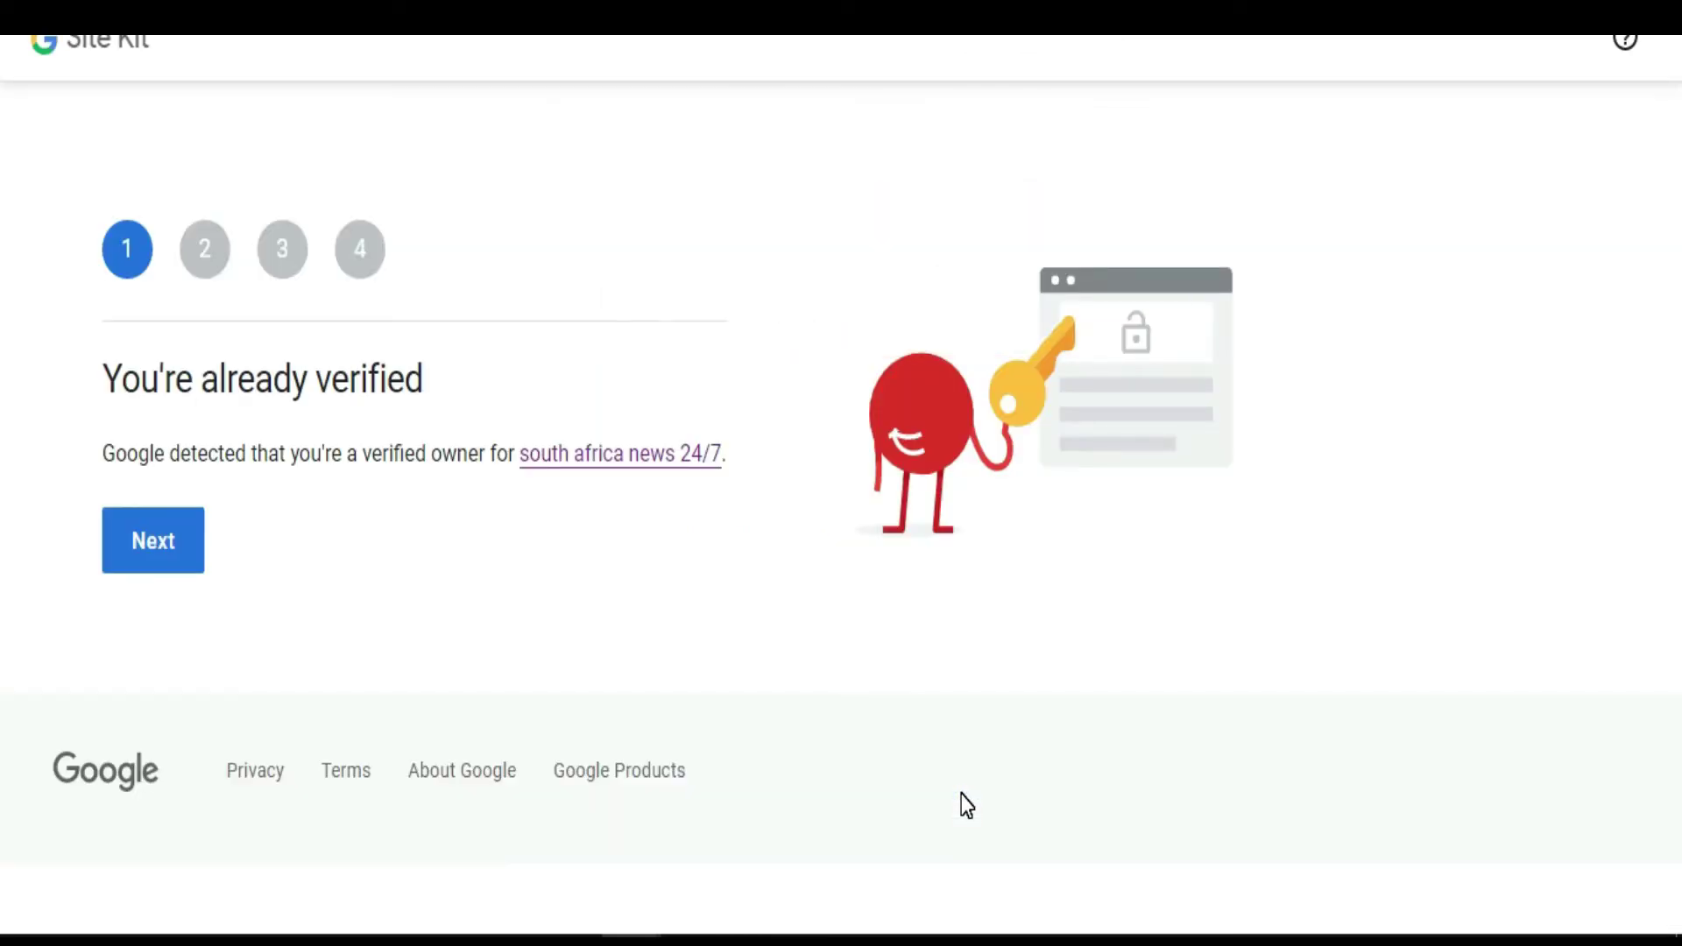
- Step through ownership, allow dashboard metrics, and finish the Search Console step
{"action": "left_click", "coordinate": [155, 565]}
{"action": "left_click", "coordinate": [180, 547]}
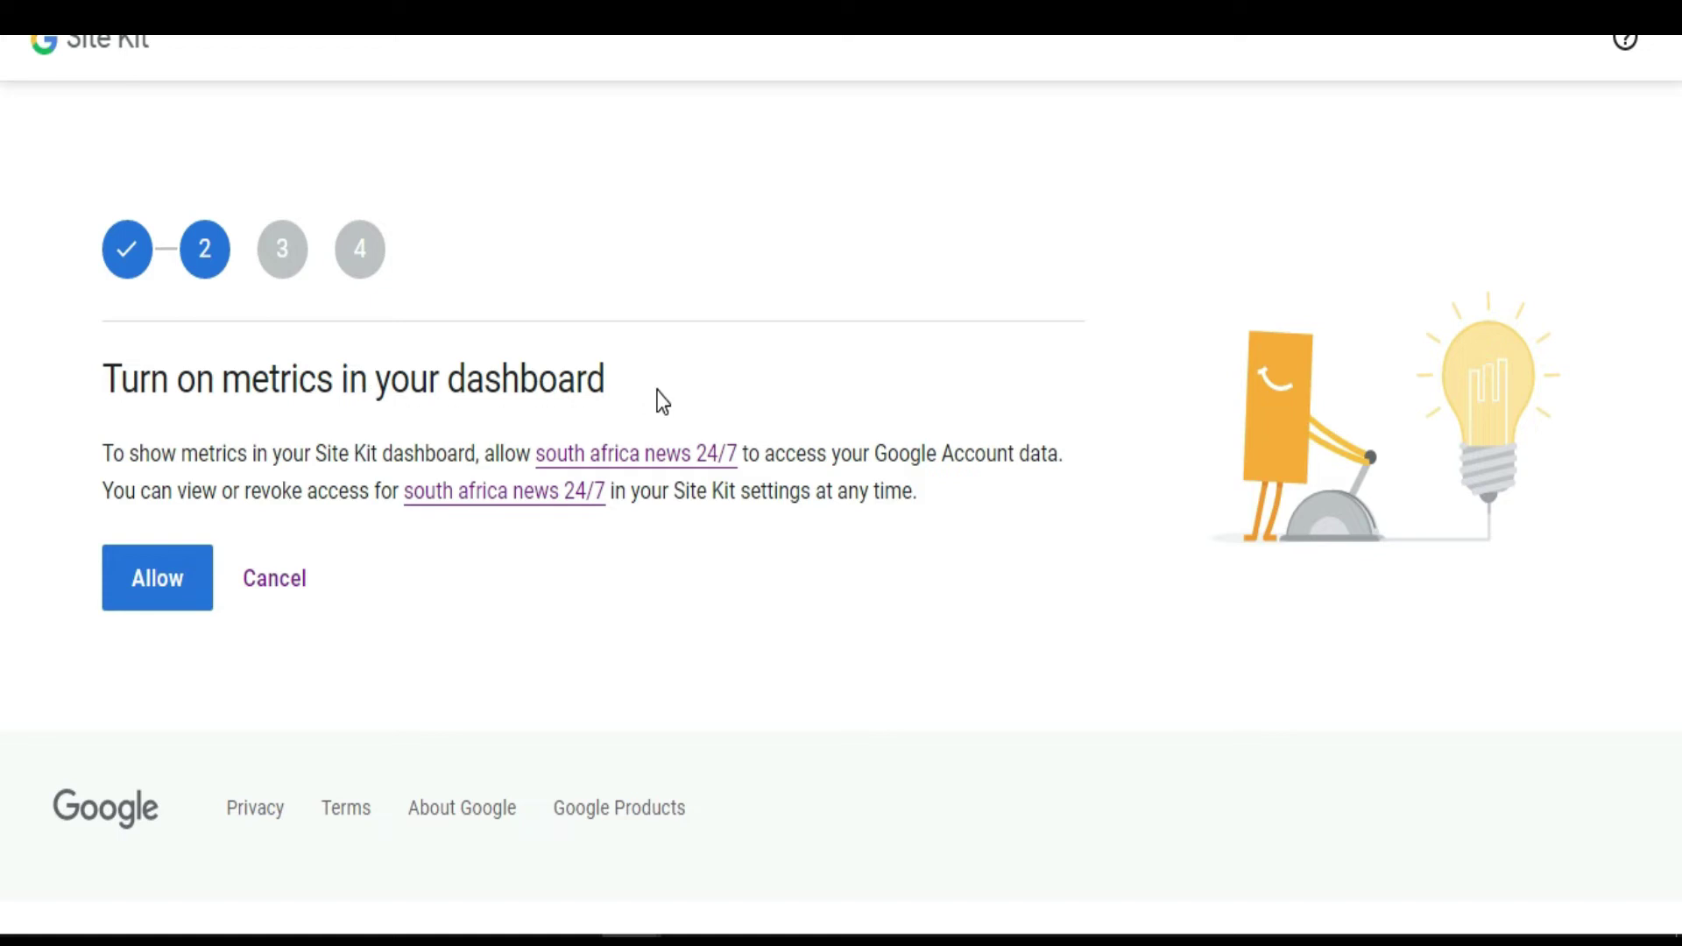
{"action": "left_click", "coordinate": [152, 591]}
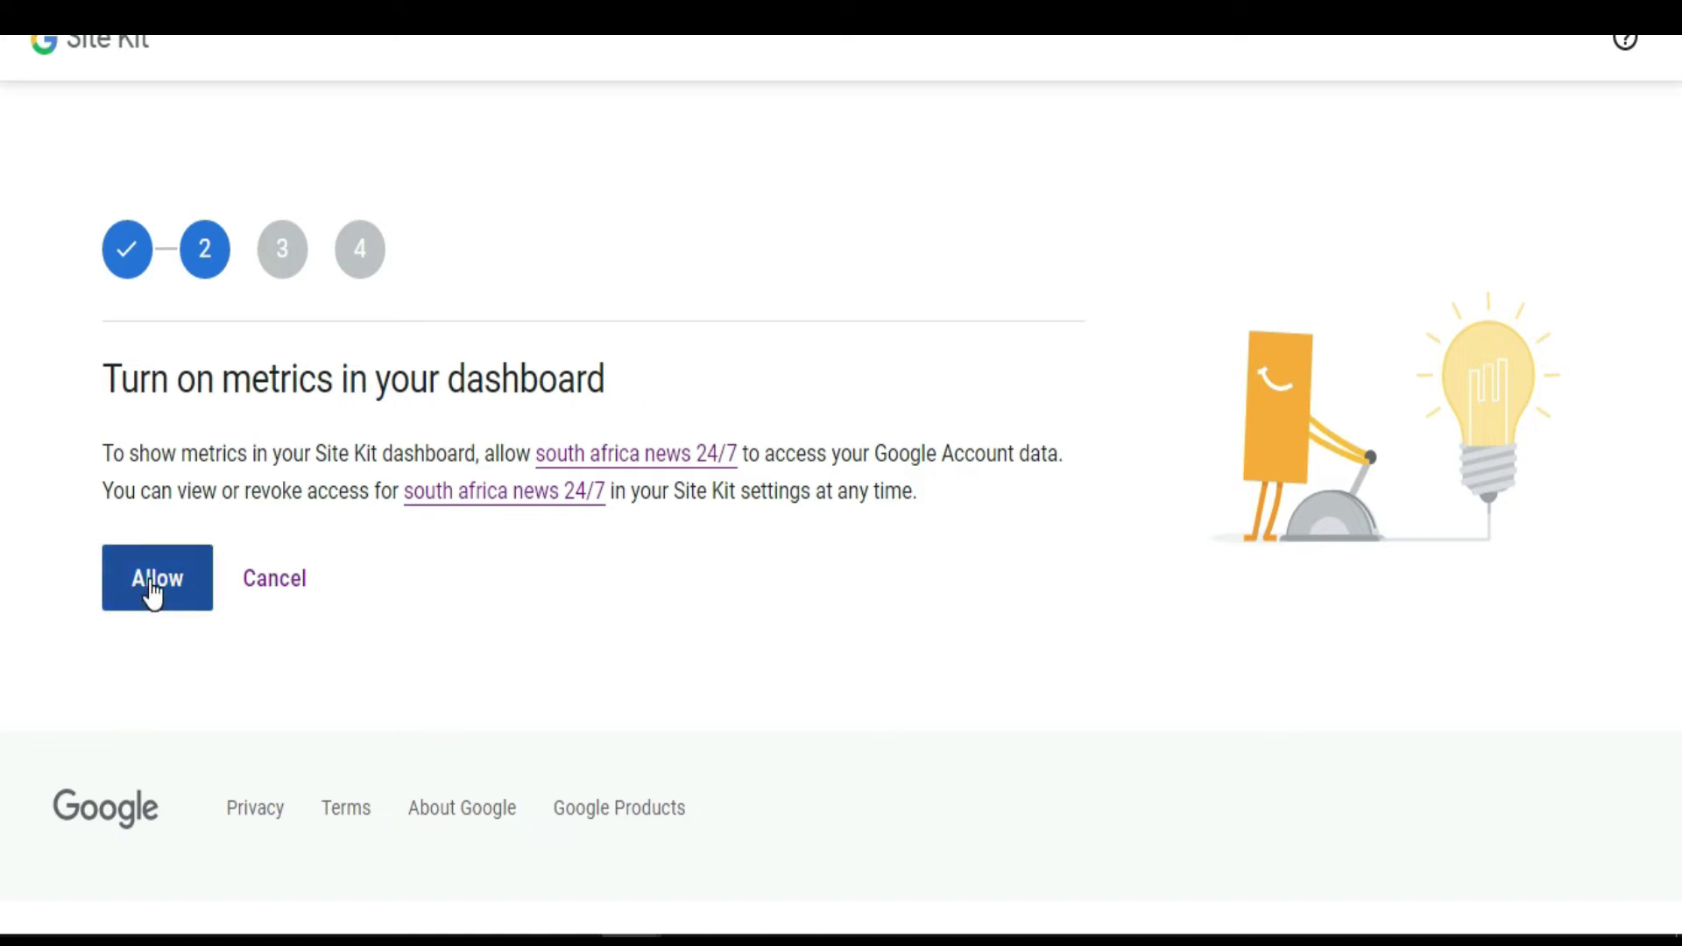
{"action": "left_click", "coordinate": [151, 589]}
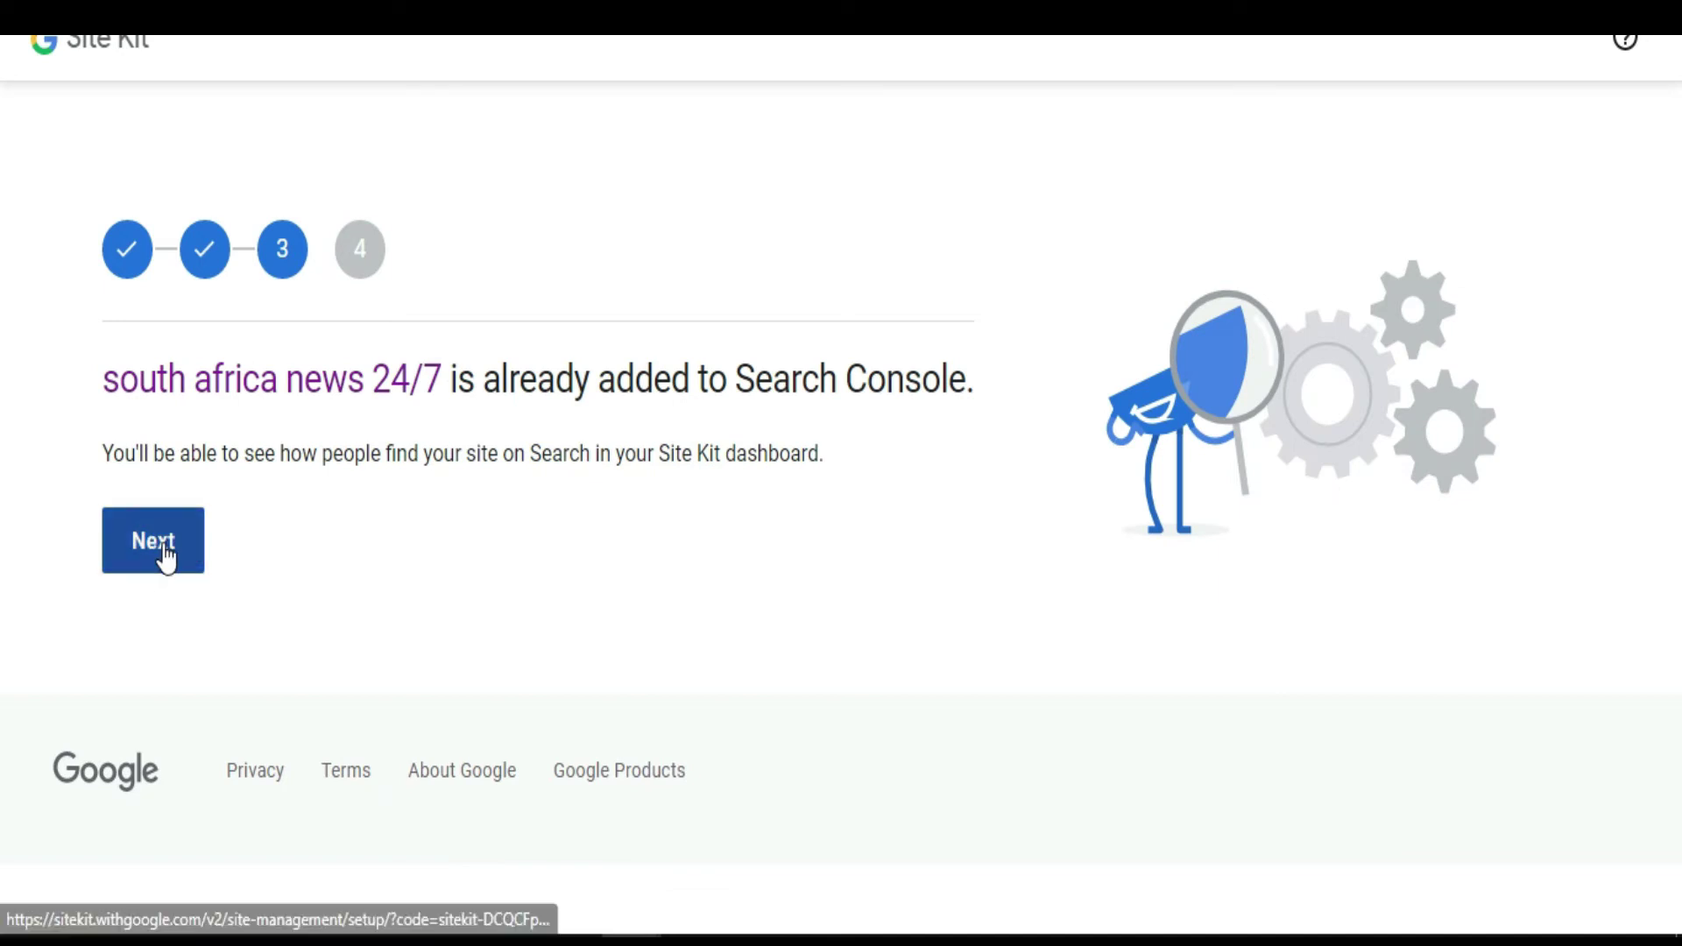
{"action": "left_click", "coordinate": [164, 545]}
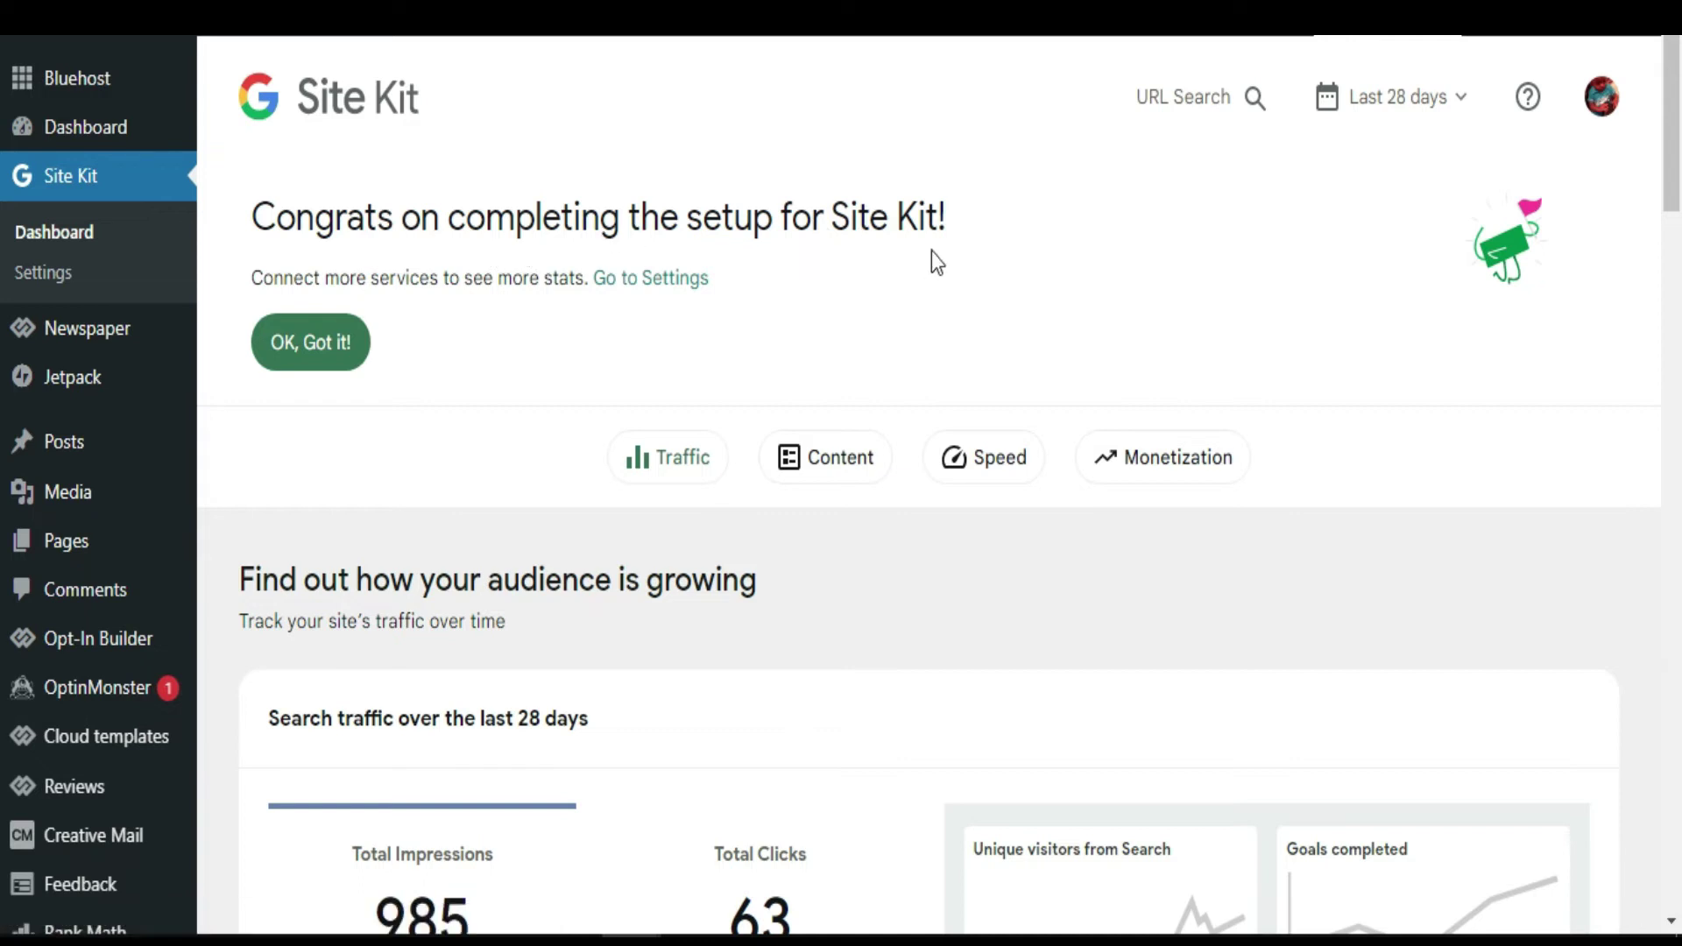
- Scroll the dashboard's impressions chart and open the Content section to connect Analytics
{"action": "scroll", "coordinate": [847, 223], "scroll_direction": "down", "scroll_amount": 8}
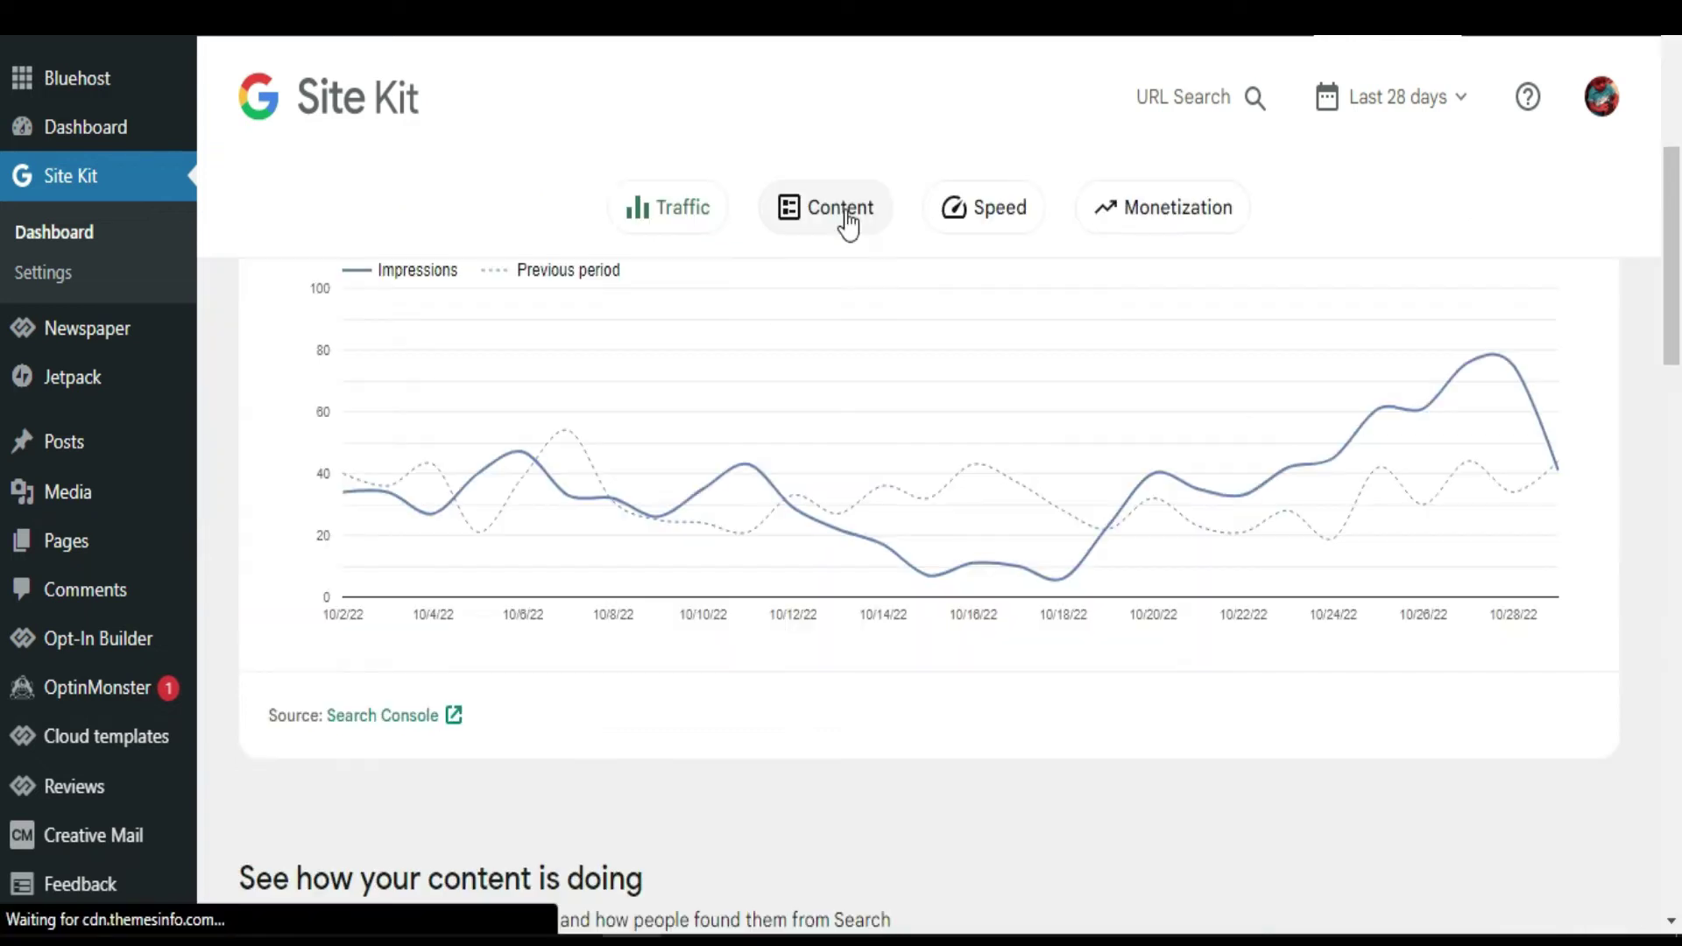
{"action": "left_click", "coordinate": [844, 212]}
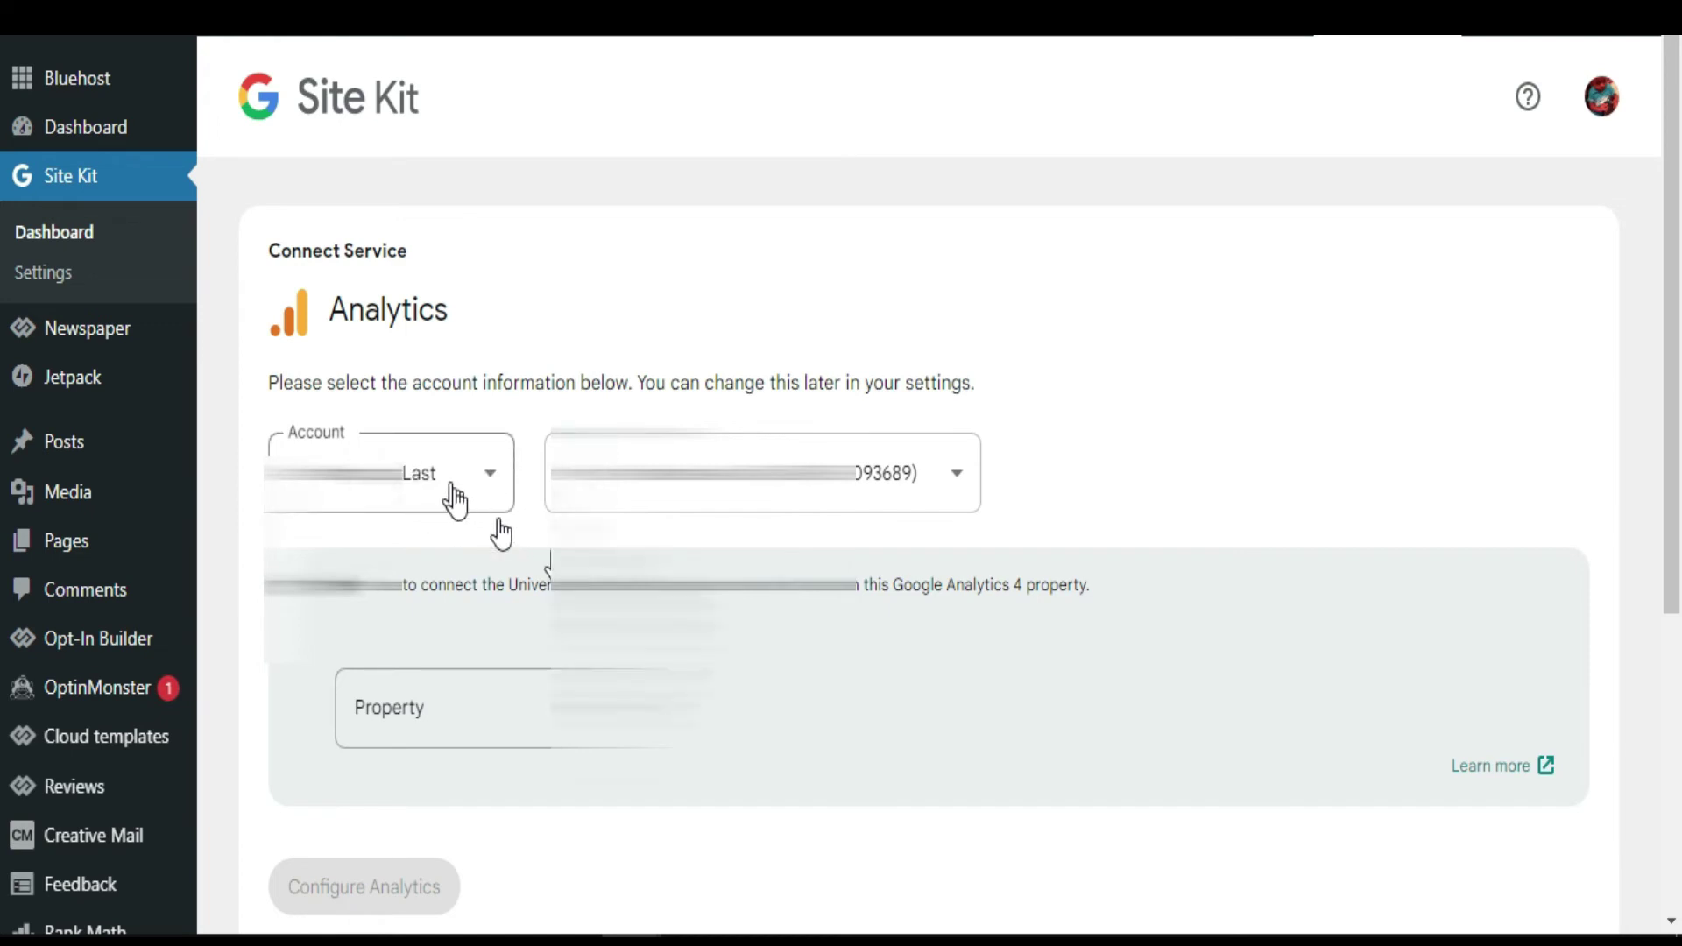
- Keep the current Analytics property, select the site's GA4 property, and configure Analytics
{"action": "left_click", "coordinate": [901, 482]}
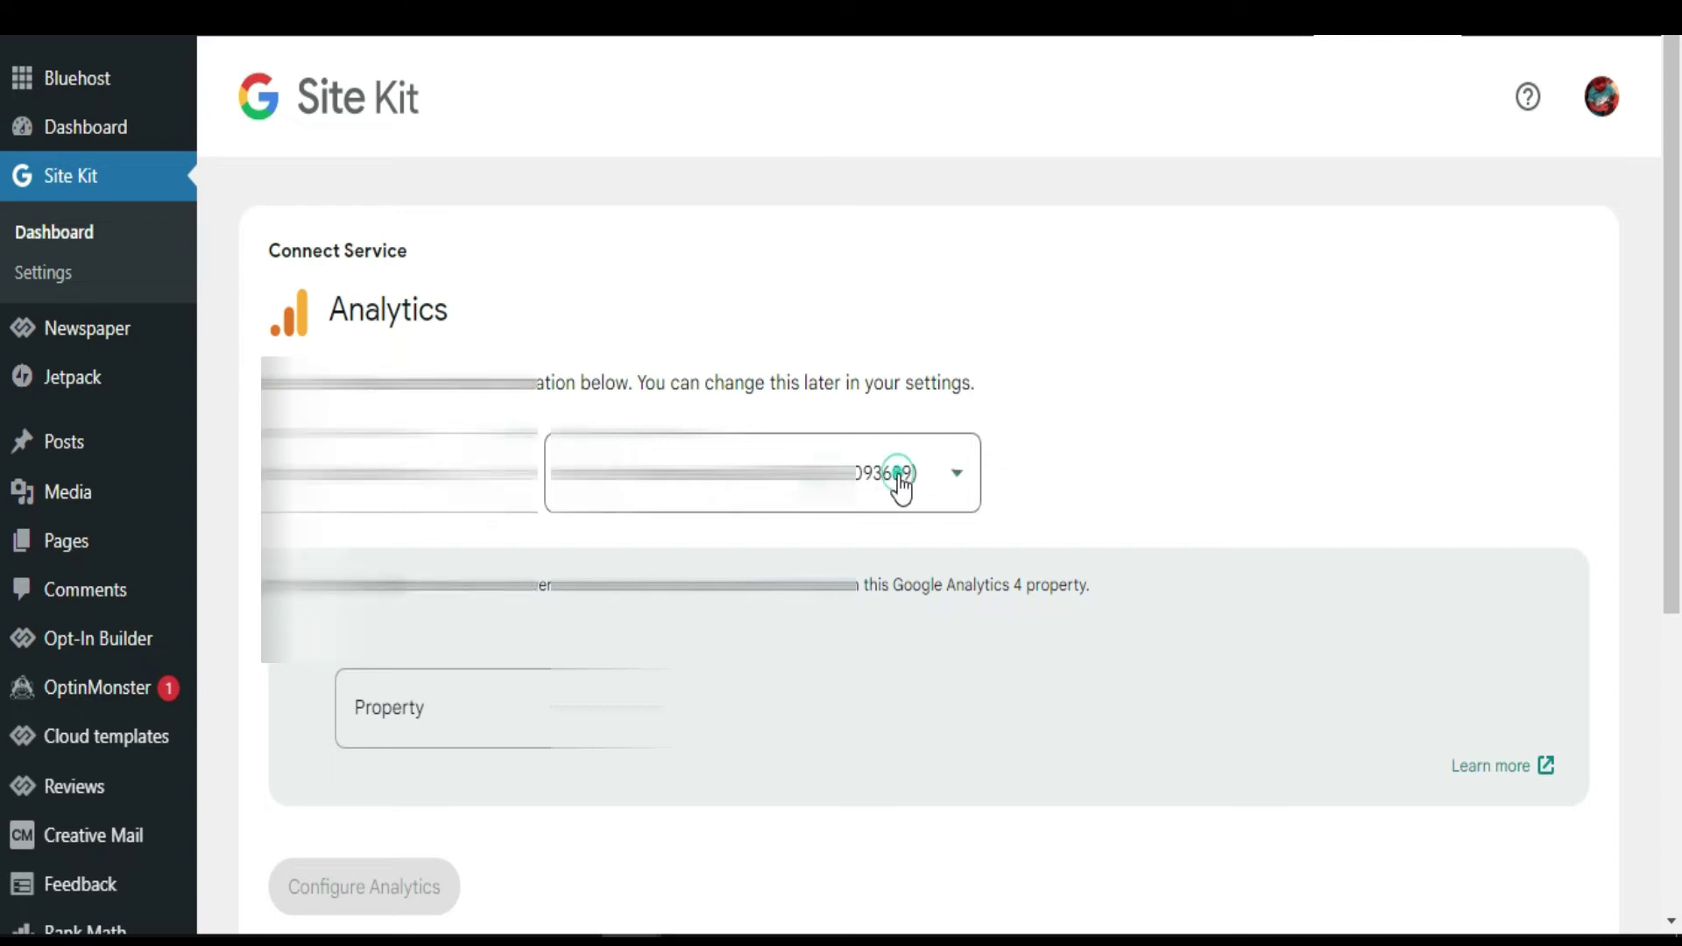
{"action": "left_click", "coordinate": [901, 483]}
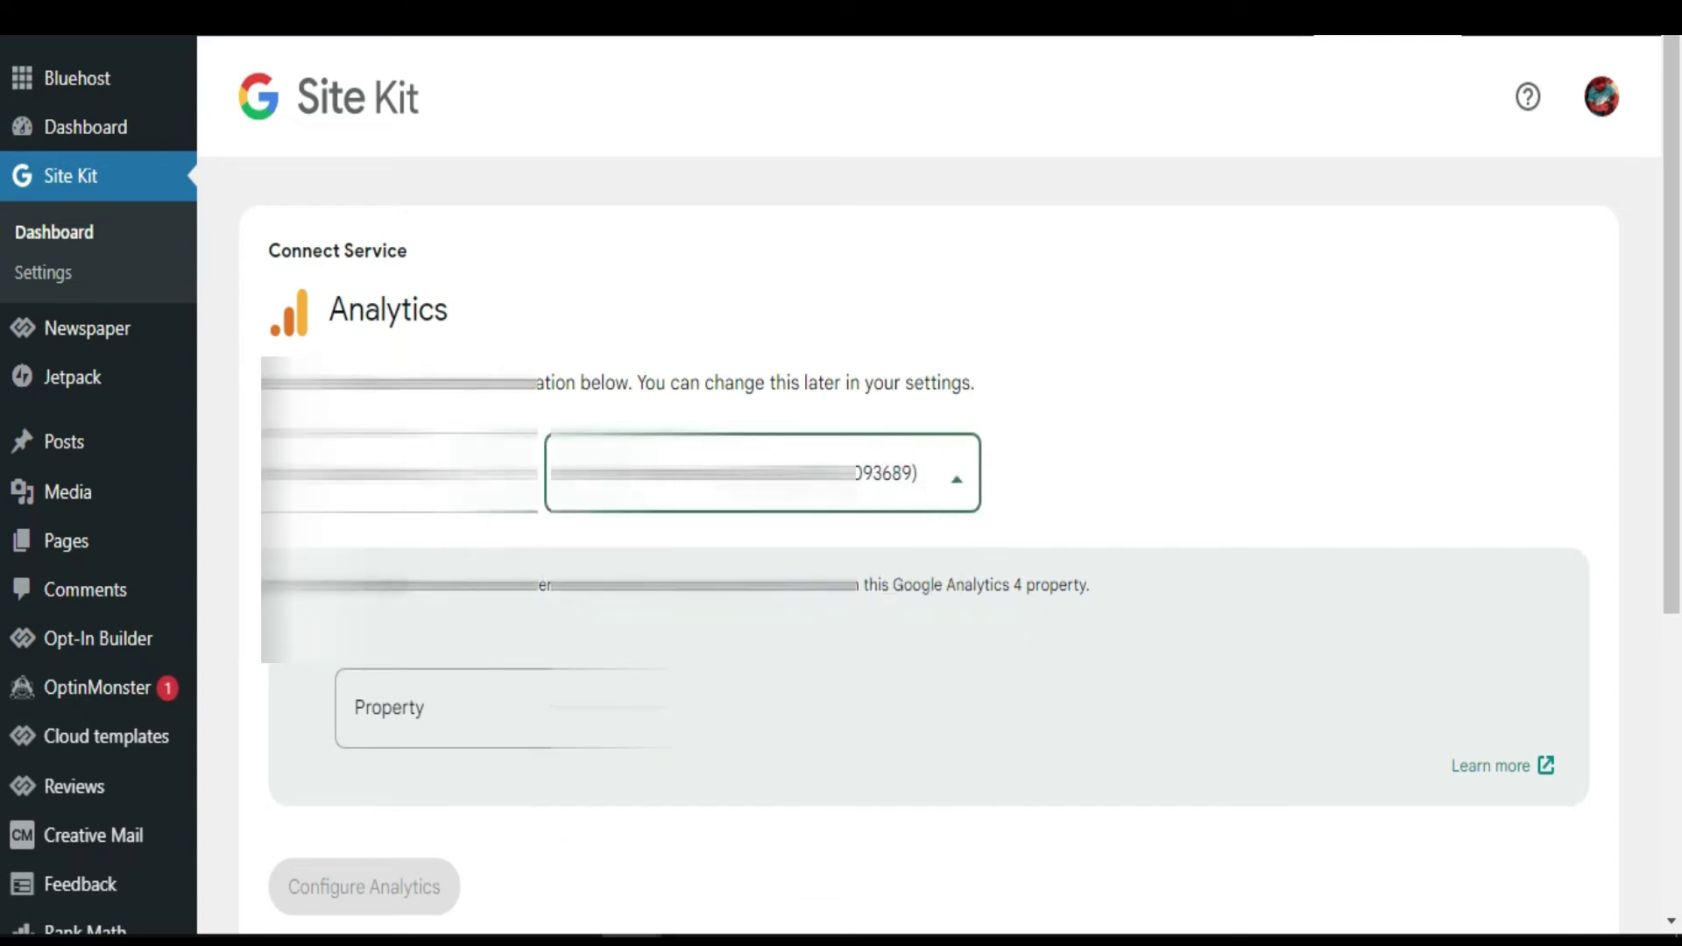
{"action": "left_click", "coordinate": [534, 711]}
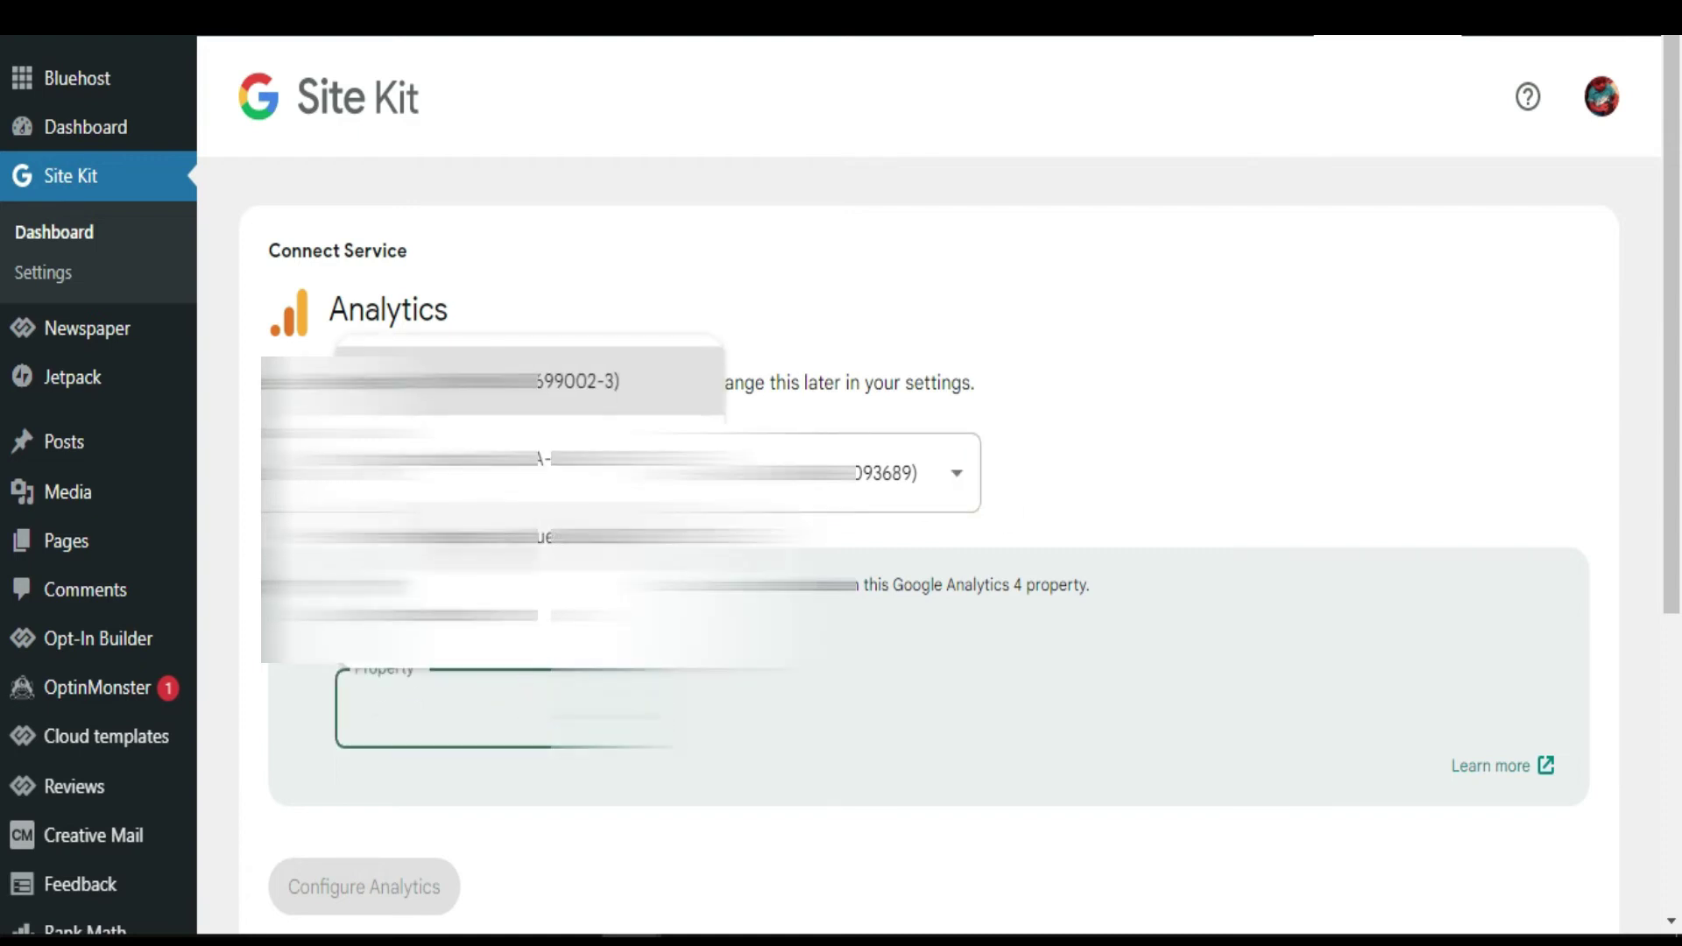
{"action": "key", "text": "Return"}
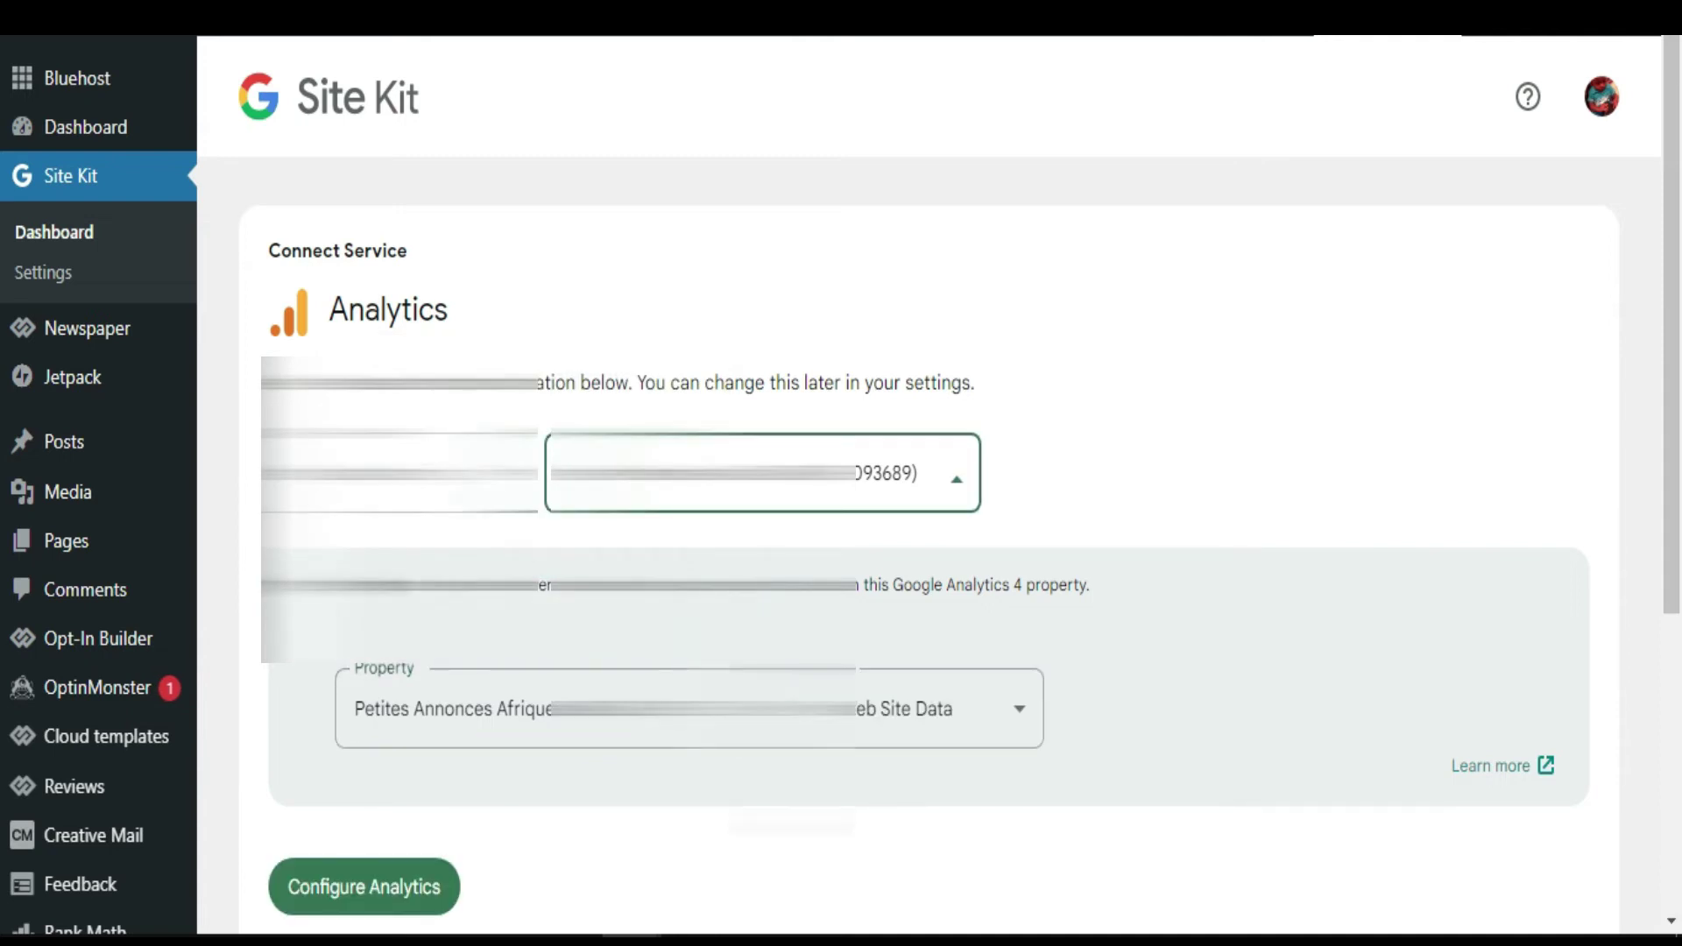
{"action": "left_click", "coordinate": [302, 914]}
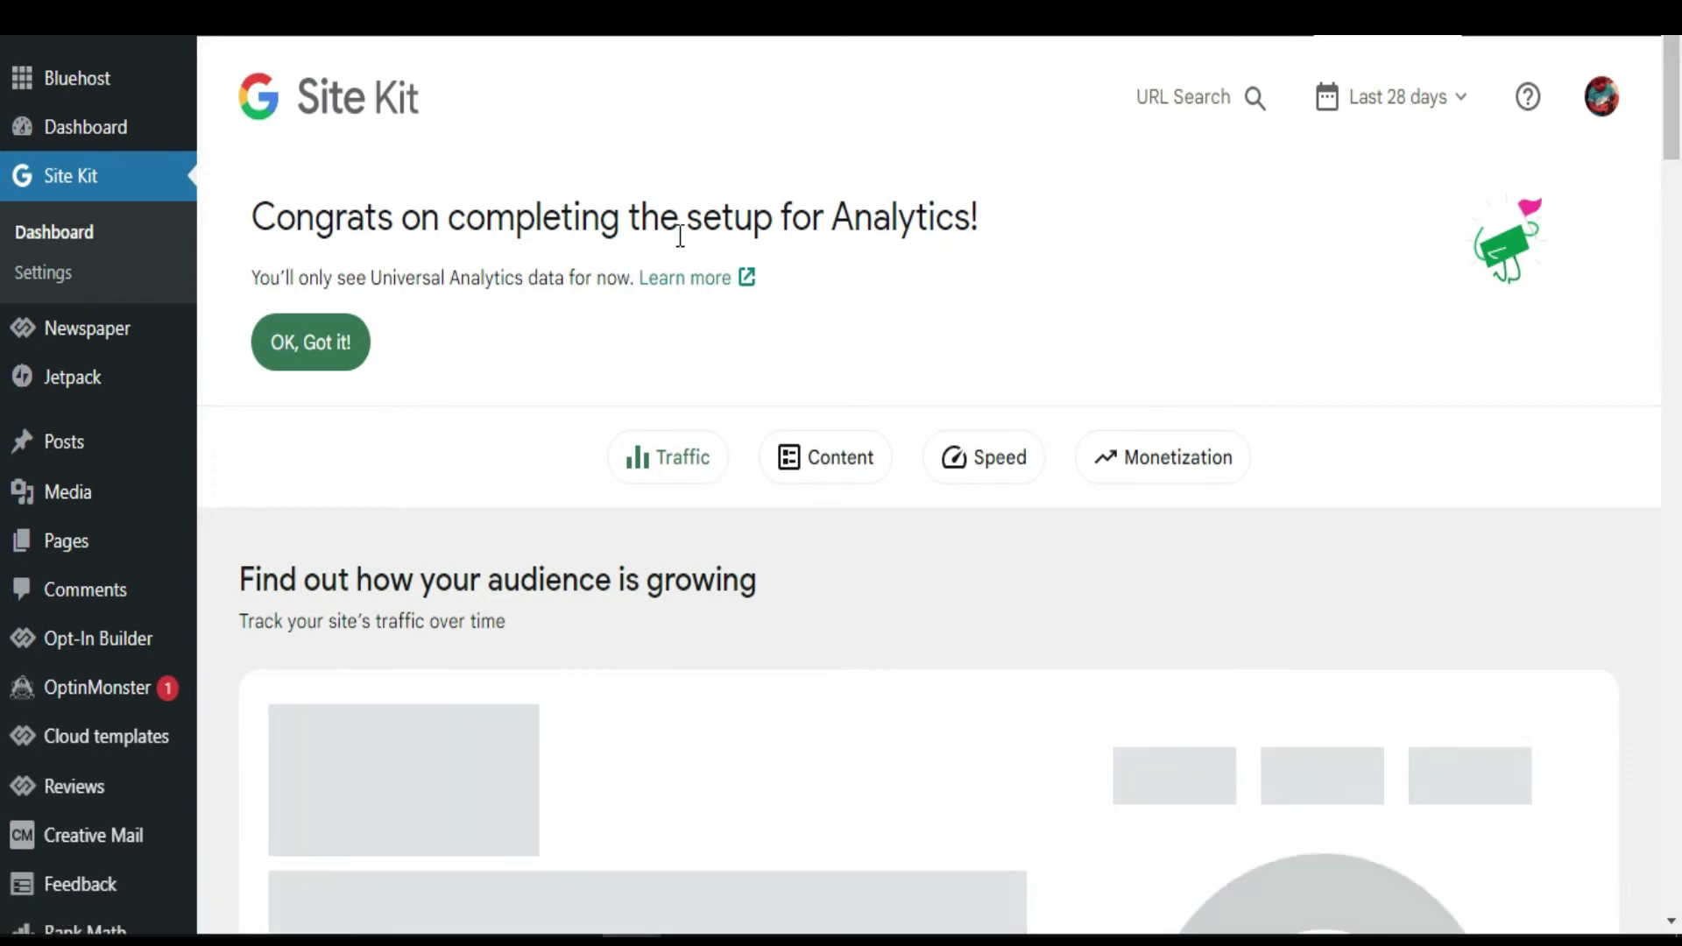
- Scroll the traffic reports, open the Speed section, and reach the AdSense Connect Service card
{"action": "scroll", "coordinate": [1008, 346], "scroll_direction": "down", "scroll_amount": 5}
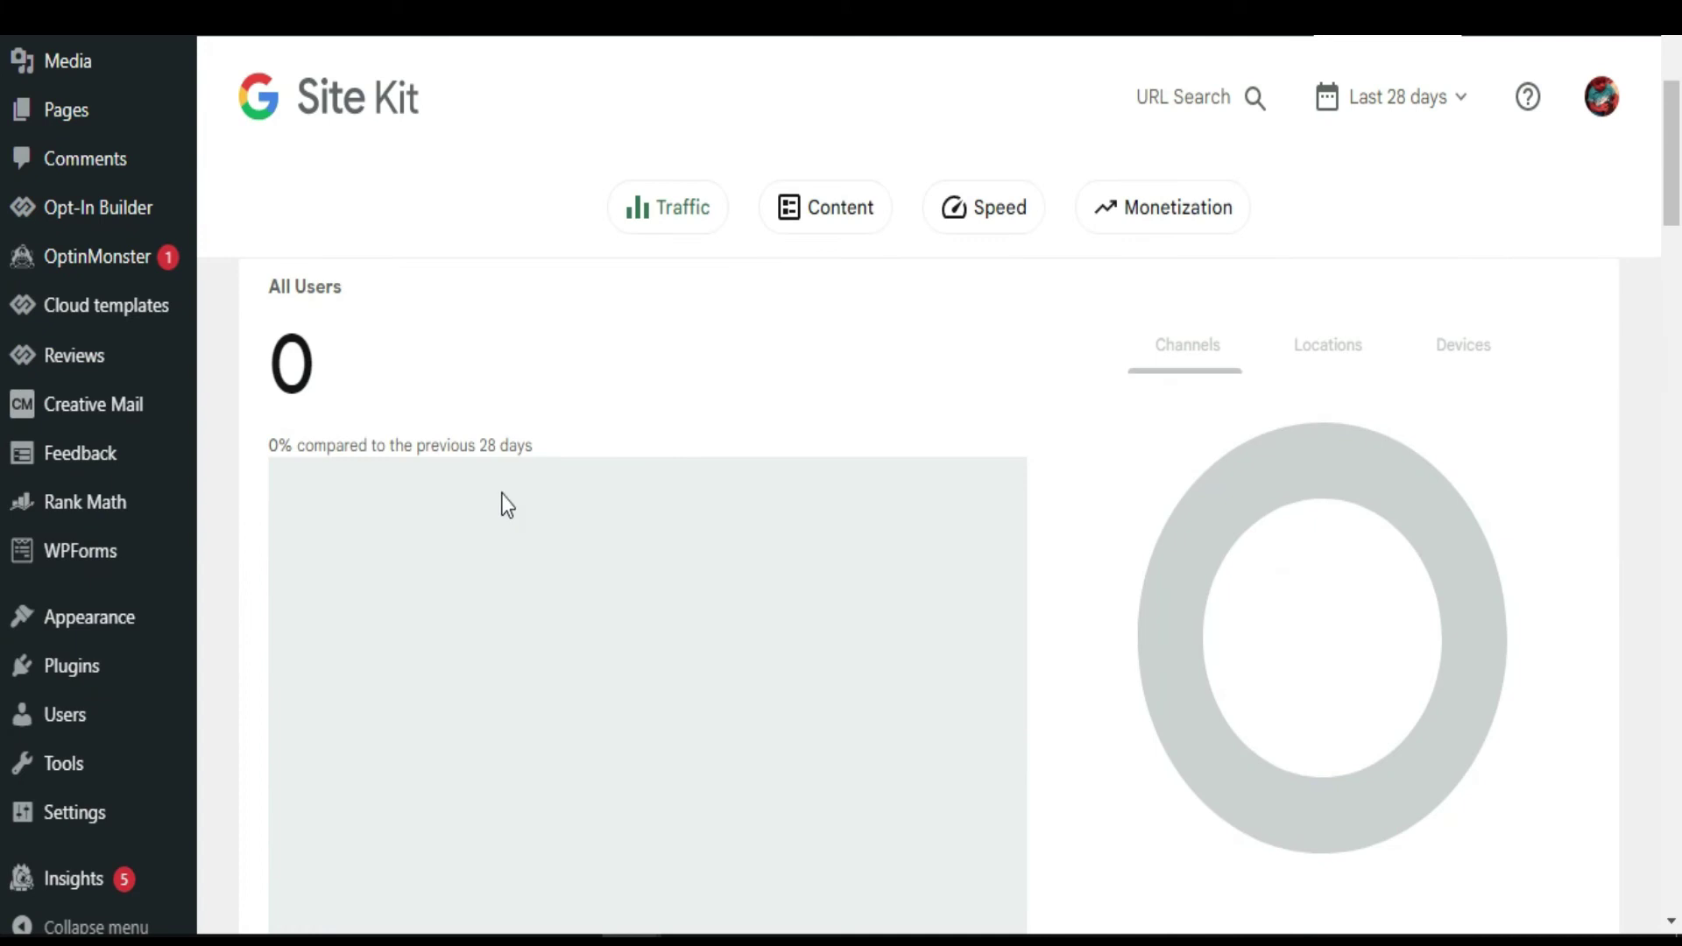
{"action": "scroll", "coordinate": [375, 443], "scroll_direction": "up", "scroll_amount": 2}
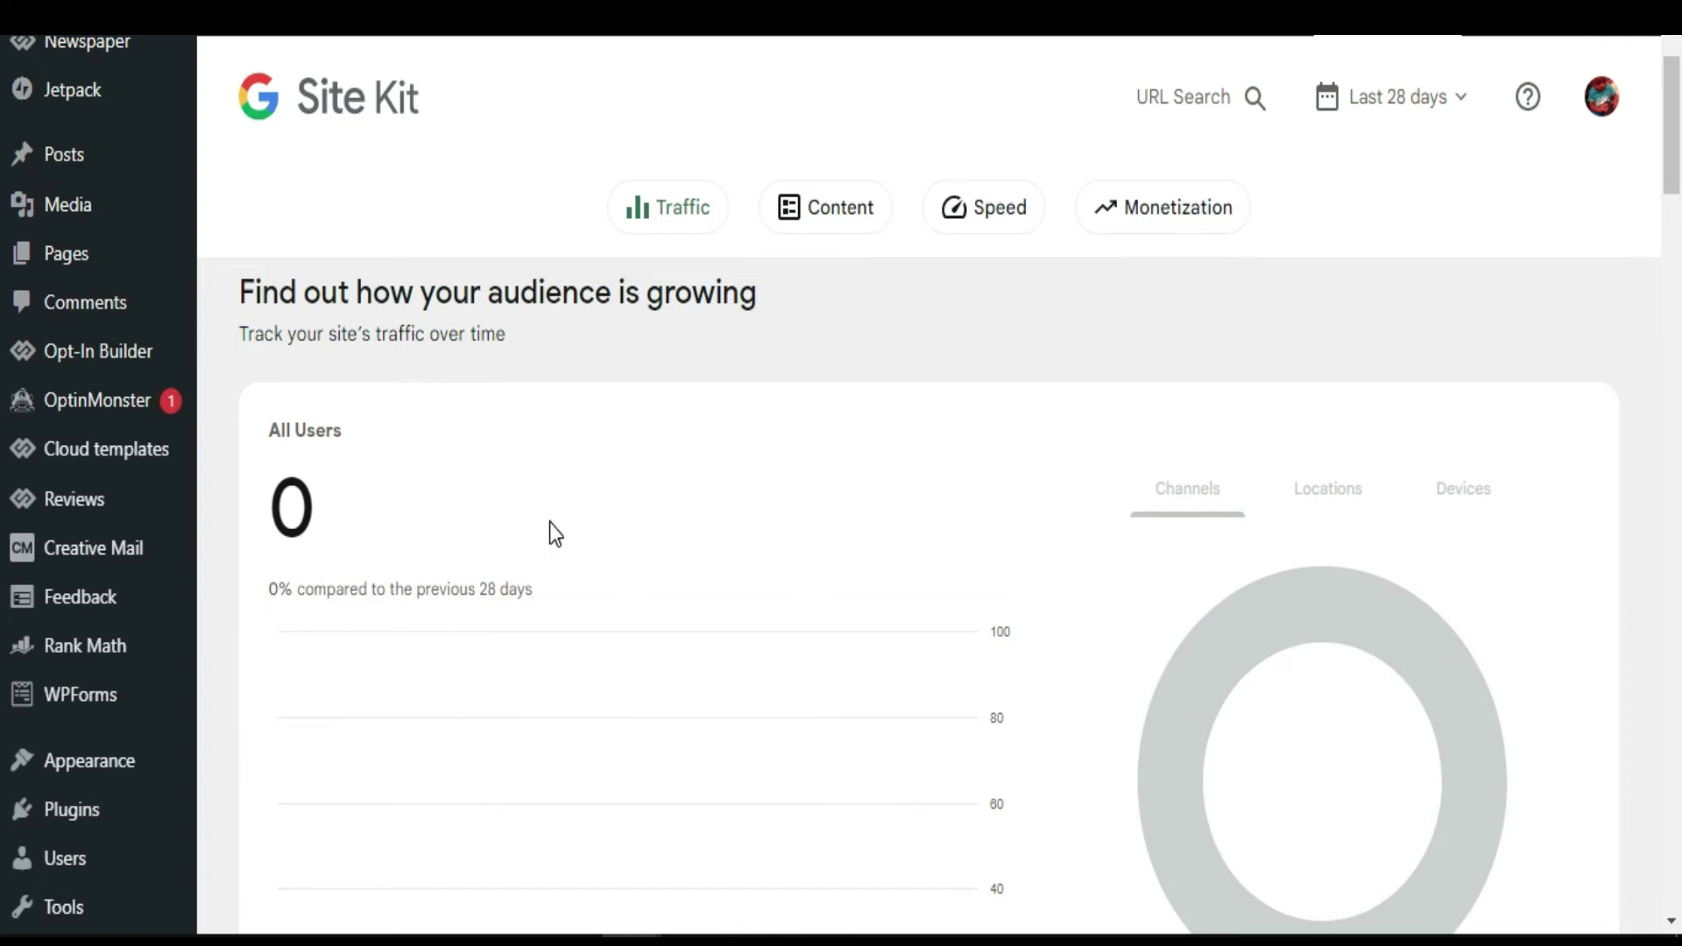
{"action": "scroll", "coordinate": [548, 534], "scroll_direction": "down", "scroll_amount": 2}
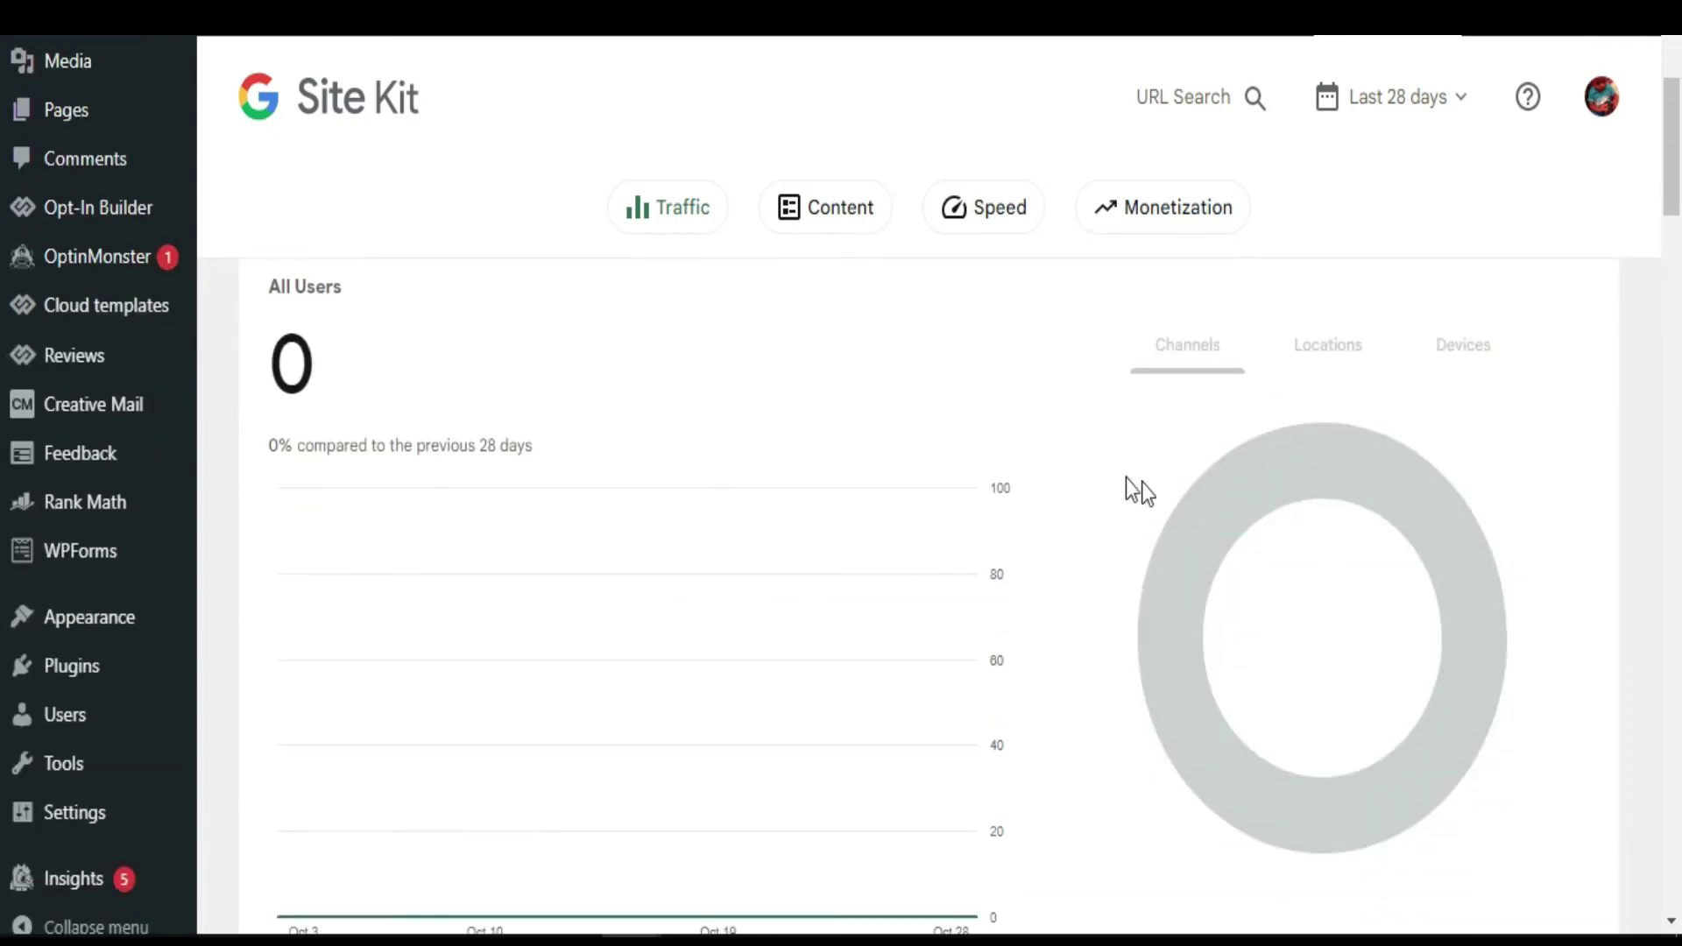
{"action": "scroll", "coordinate": [701, 508], "scroll_direction": "down", "scroll_amount": 8}
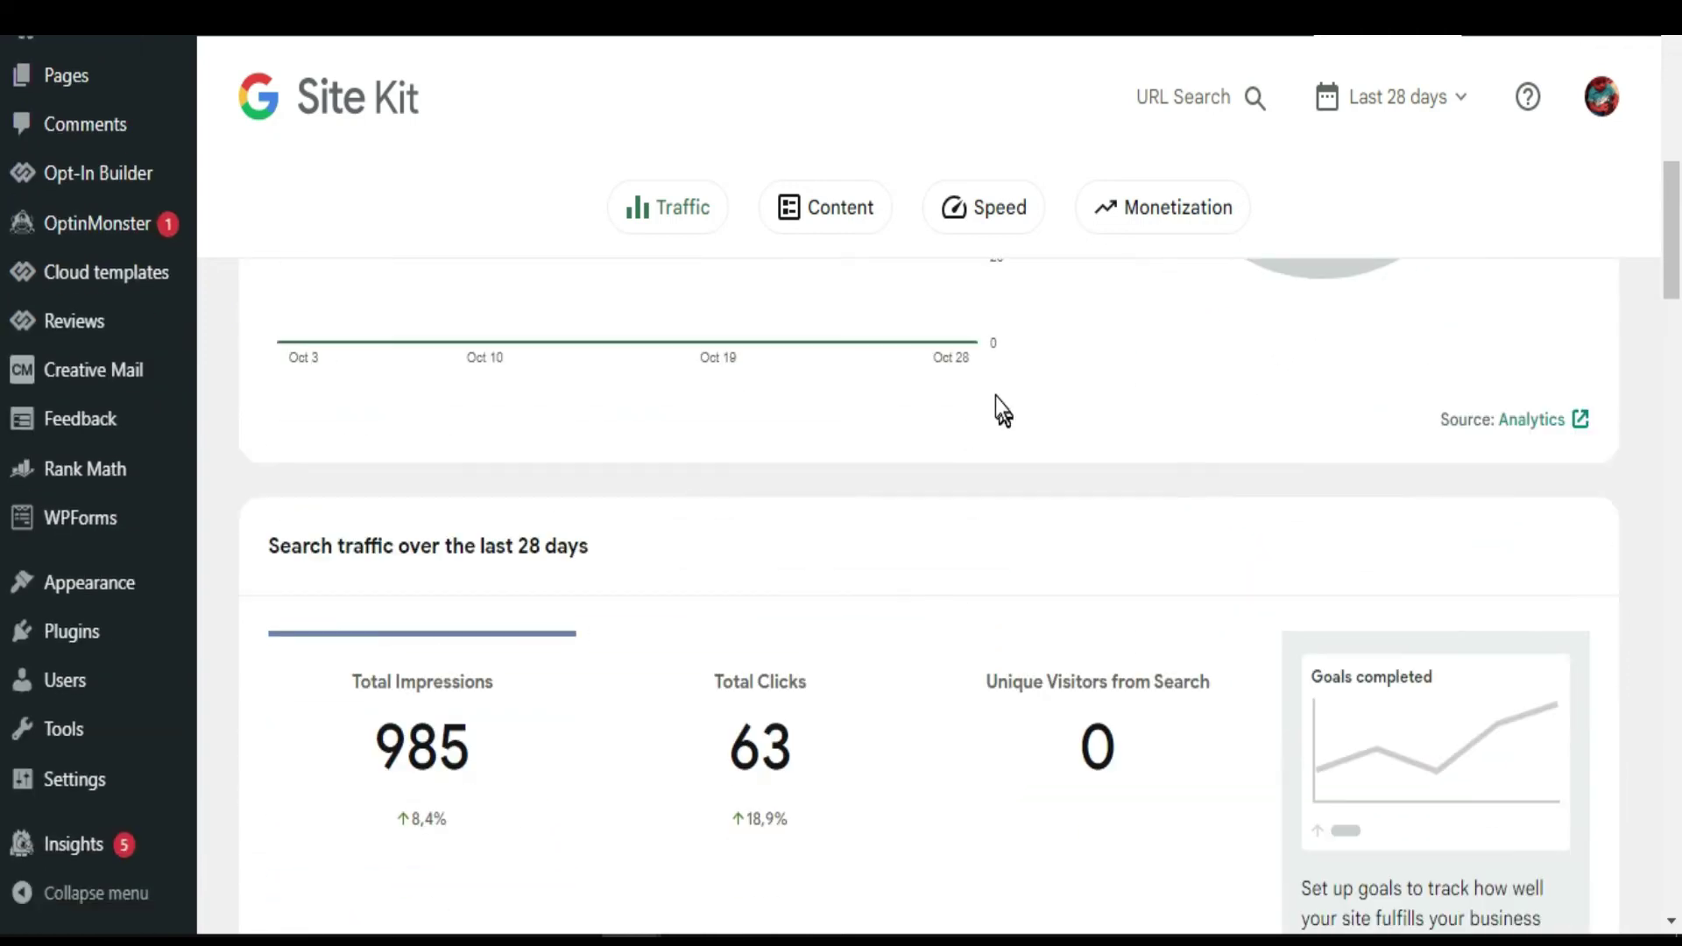
{"action": "scroll", "coordinate": [1017, 403], "scroll_direction": "up", "scroll_amount": 9}
{"action": "left_click", "coordinate": [981, 219]}
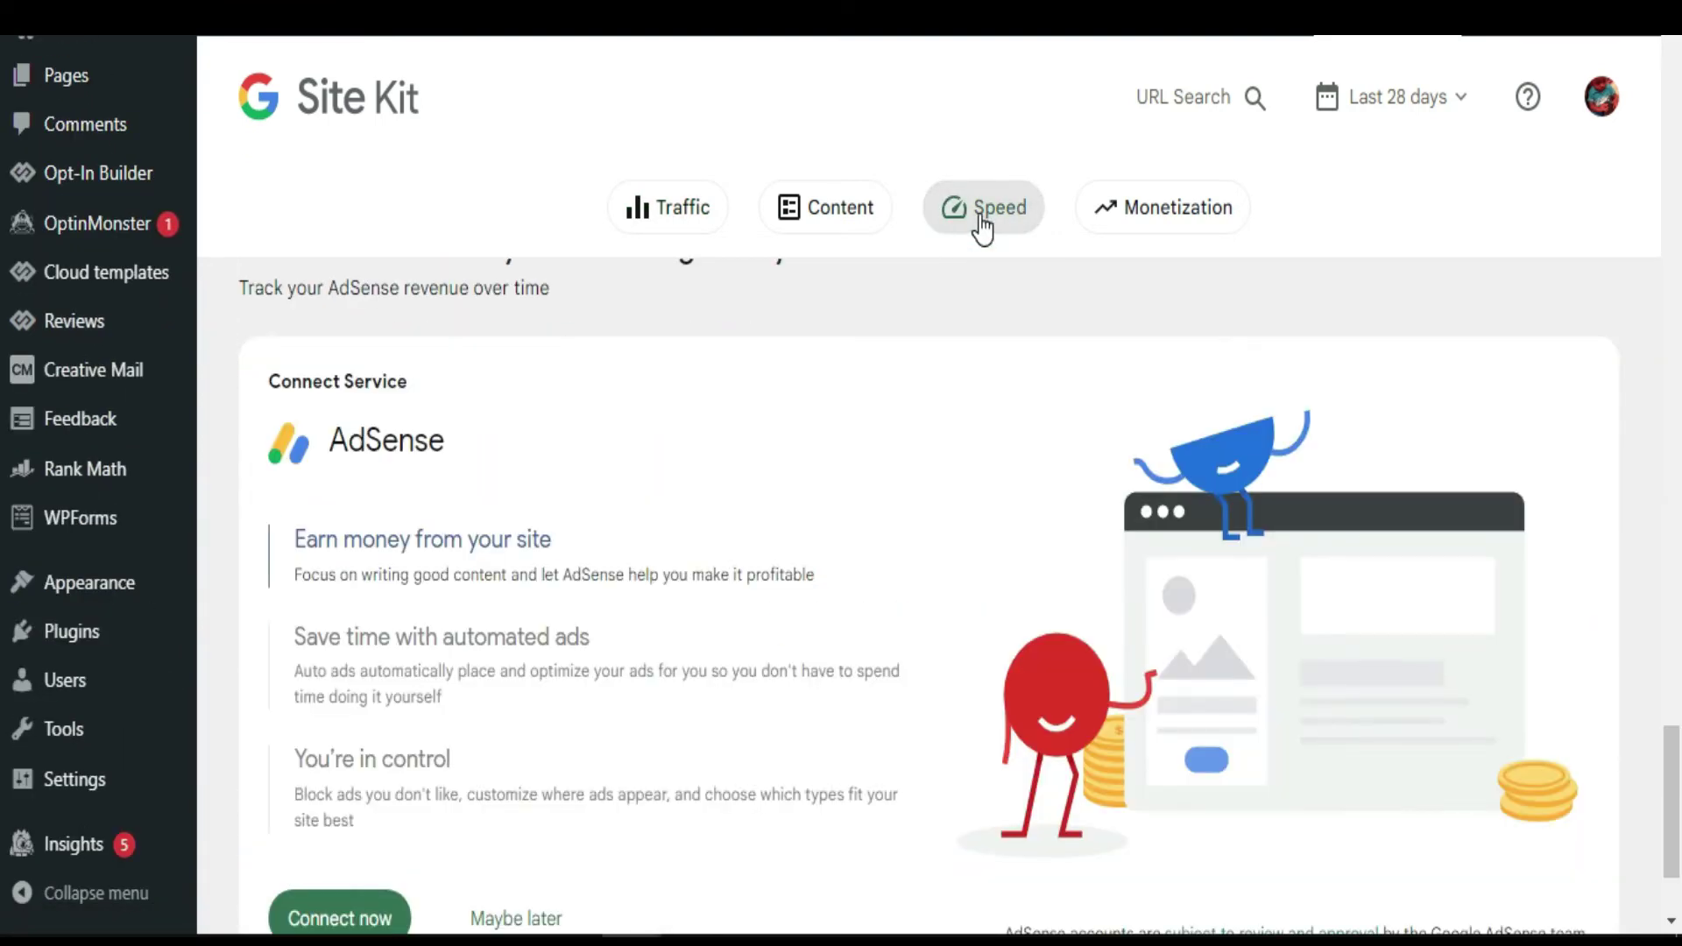
{"action": "scroll", "coordinate": [950, 318], "scroll_direction": "down", "scroll_amount": 2}
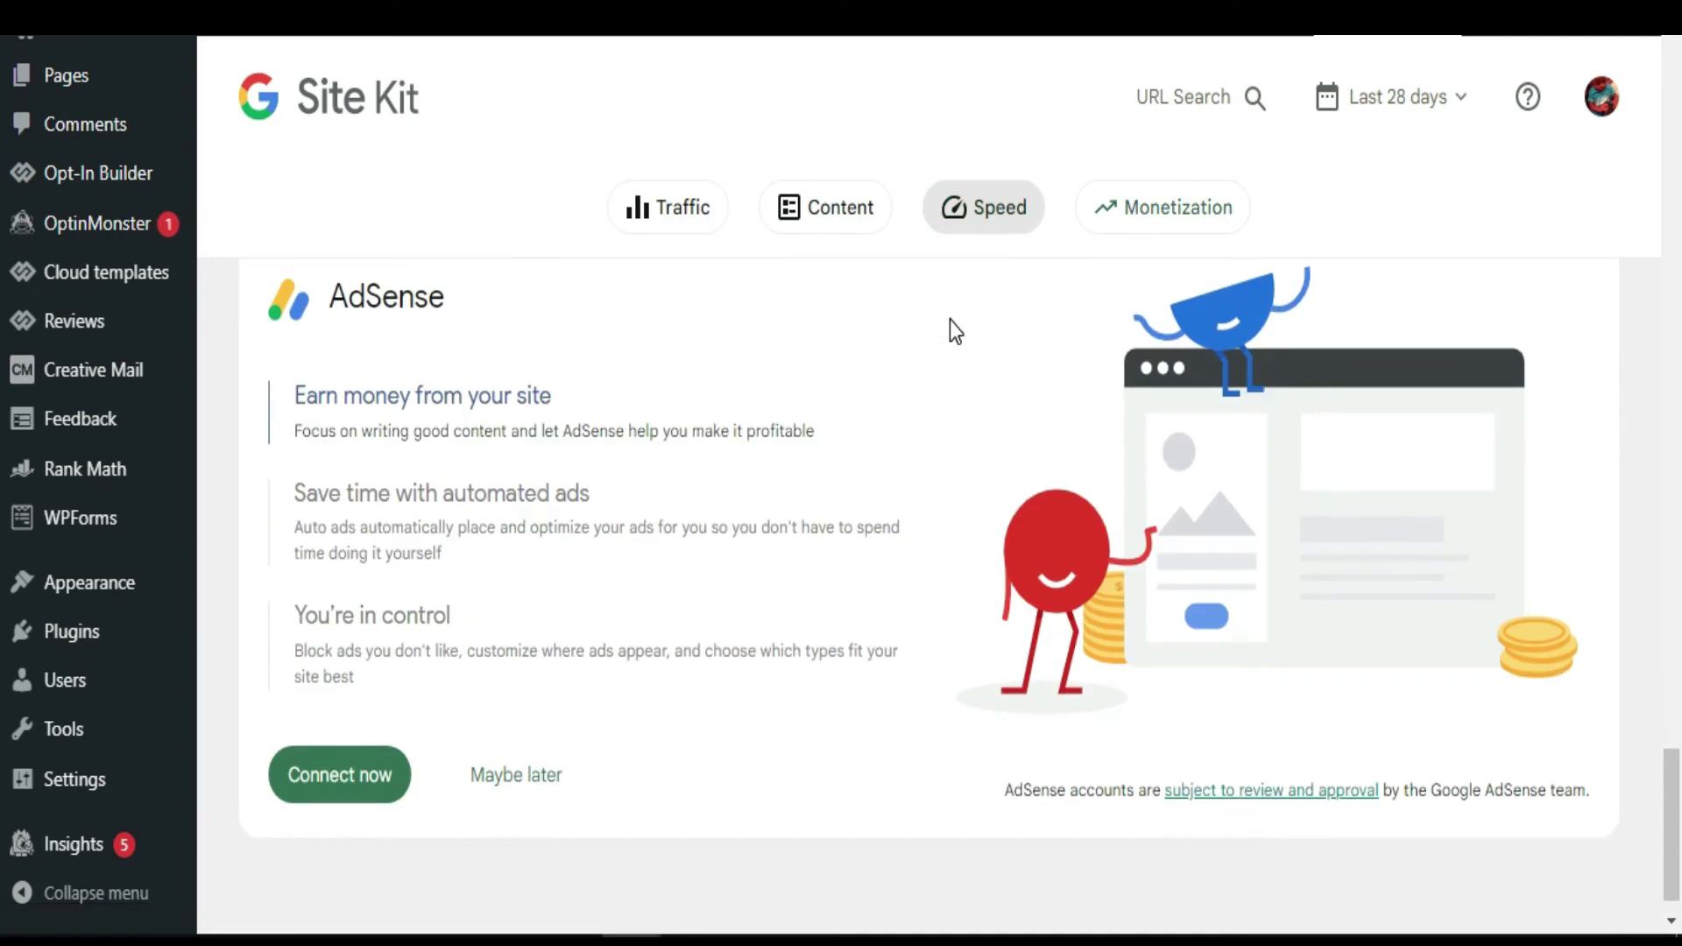
- Connect AdSense, sign in with the listed Google account and approve Site Kit's additional access
{"action": "left_click", "coordinate": [354, 782]}
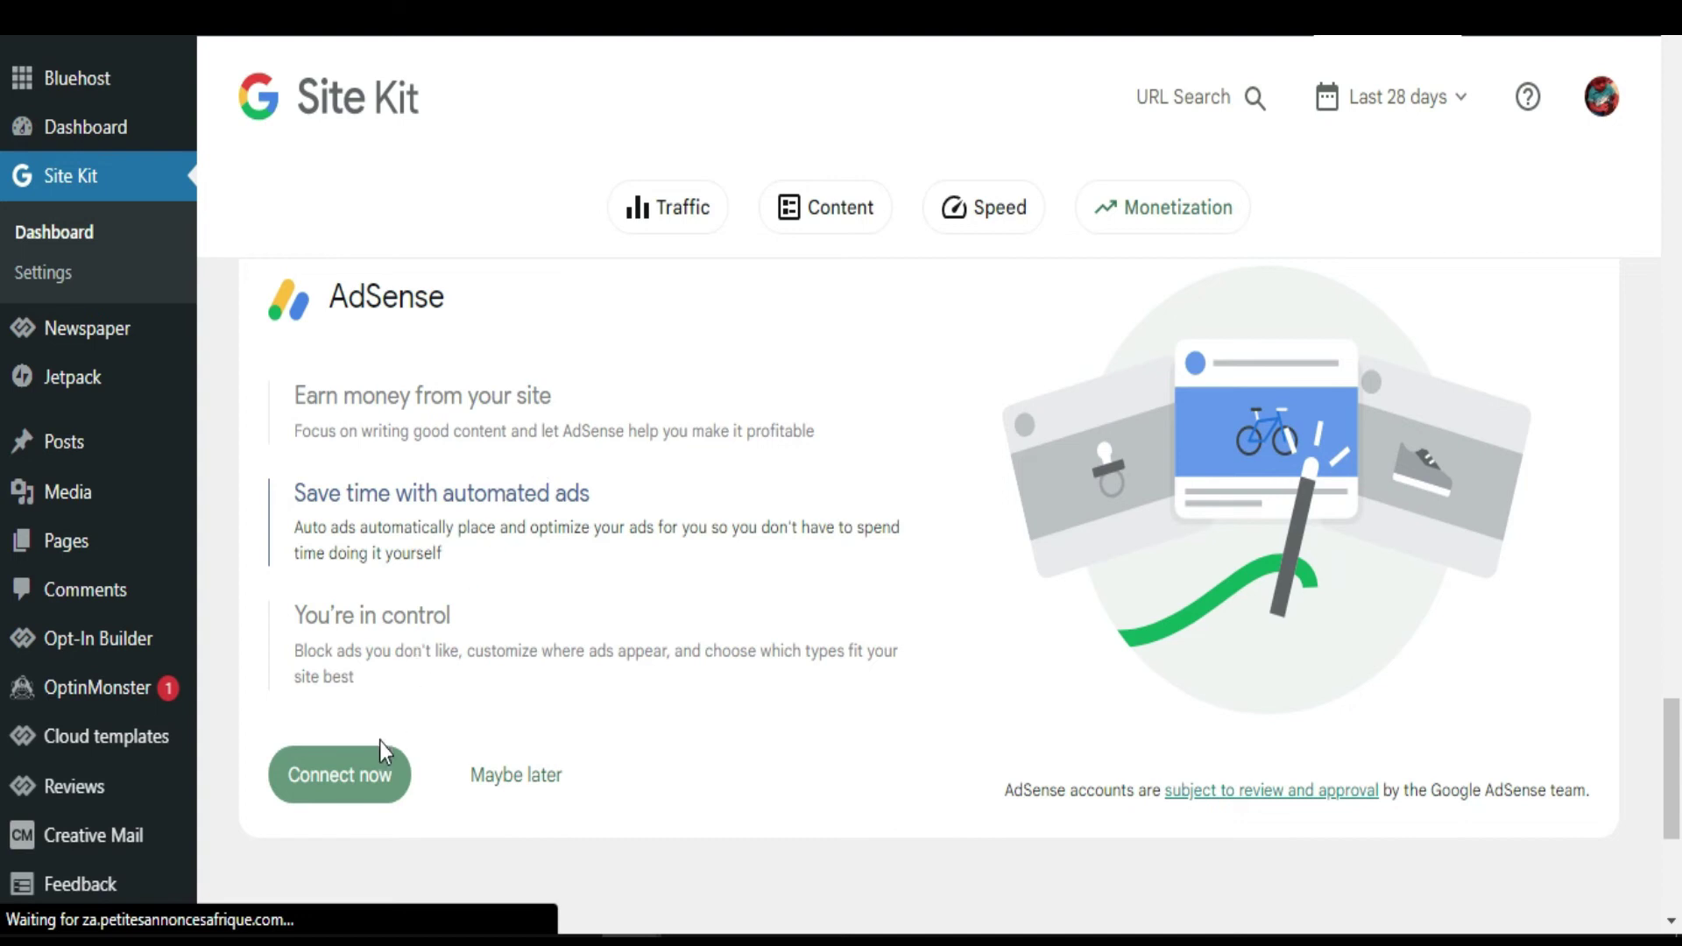
{"action": "left_click", "coordinate": [360, 792]}
{"action": "scroll", "coordinate": [378, 728], "scroll_direction": "down", "scroll_amount": 2}
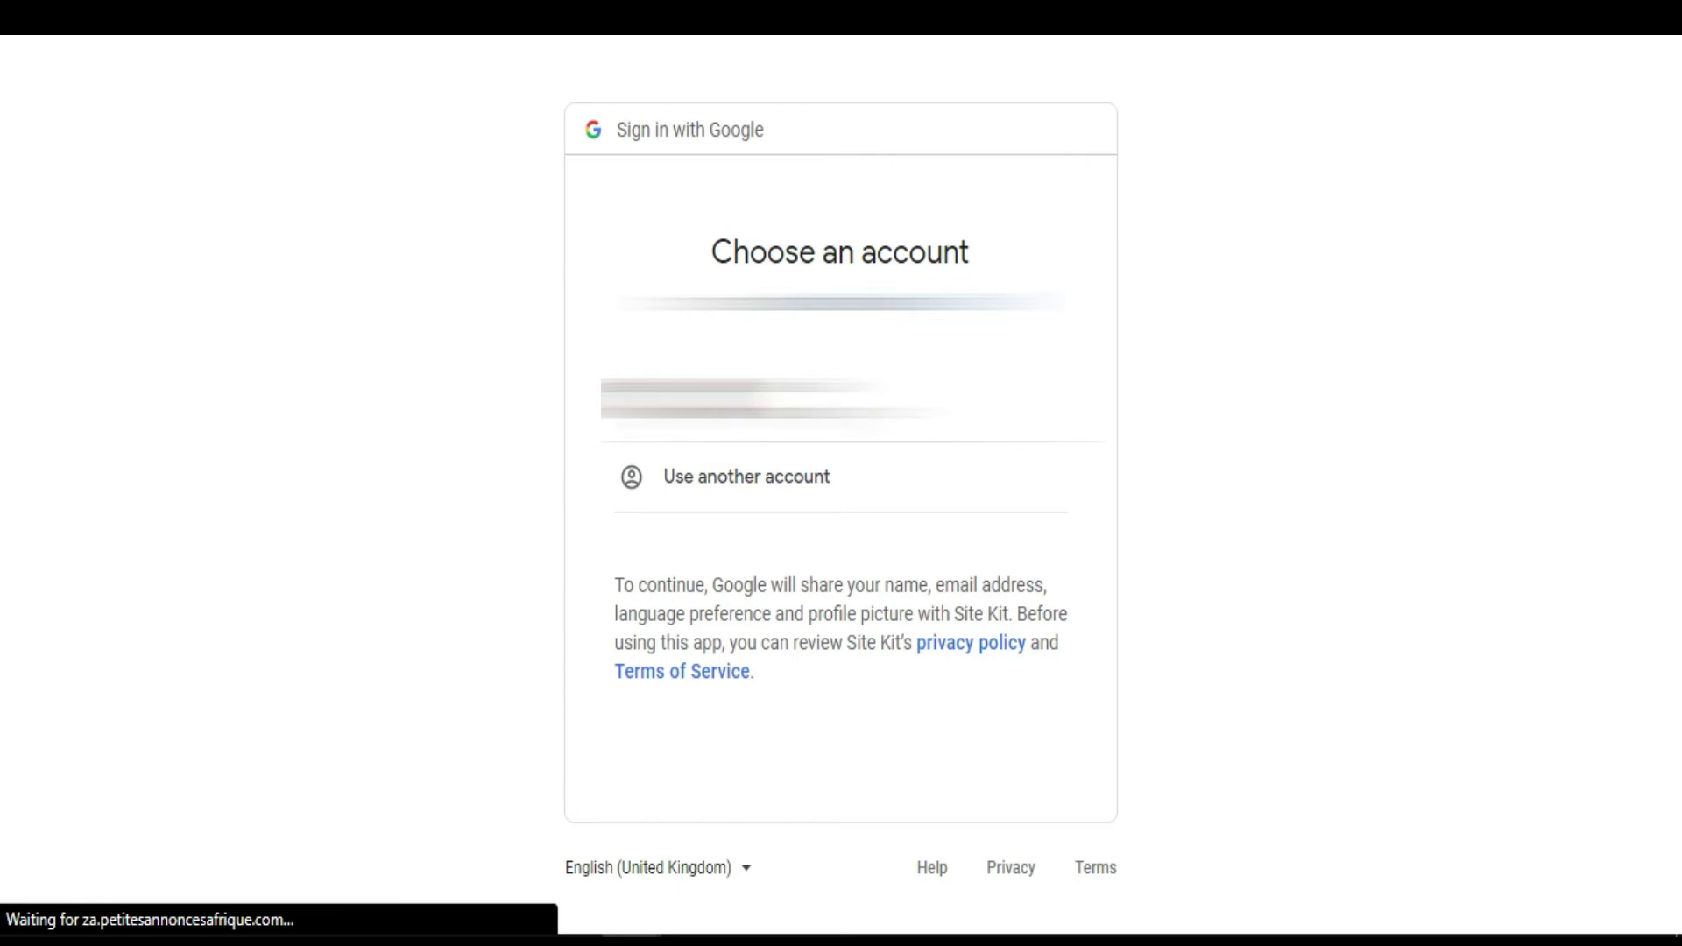
{"action": "left_click", "coordinate": [771, 398]}
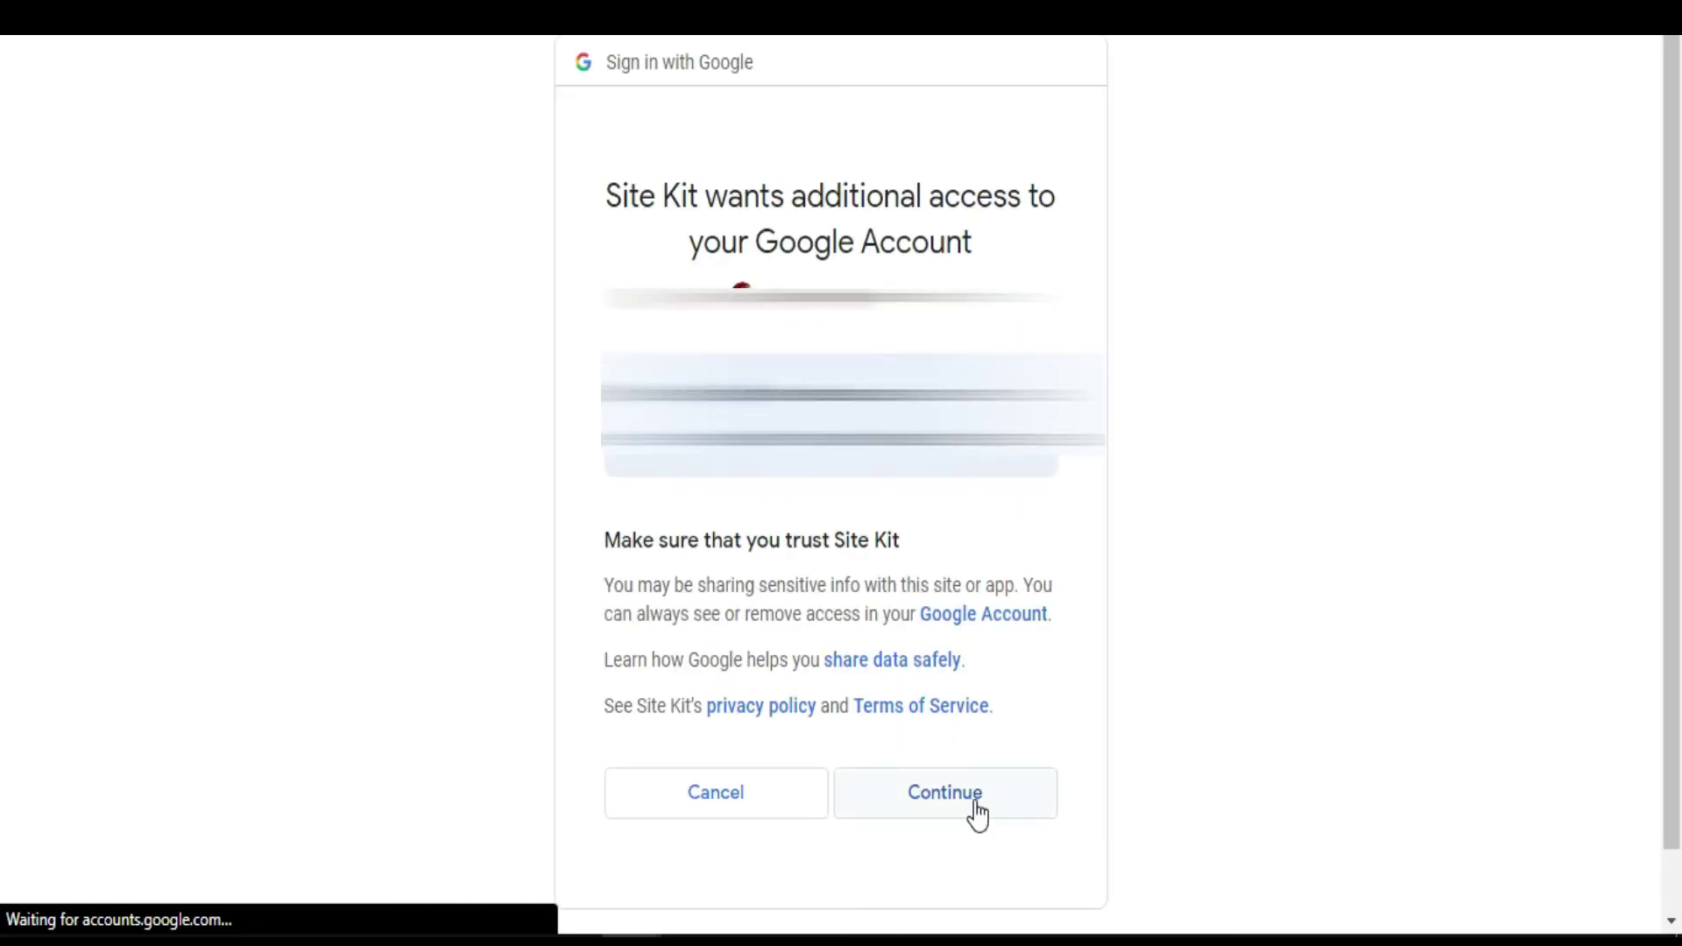
{"action": "left_click", "coordinate": [975, 808]}
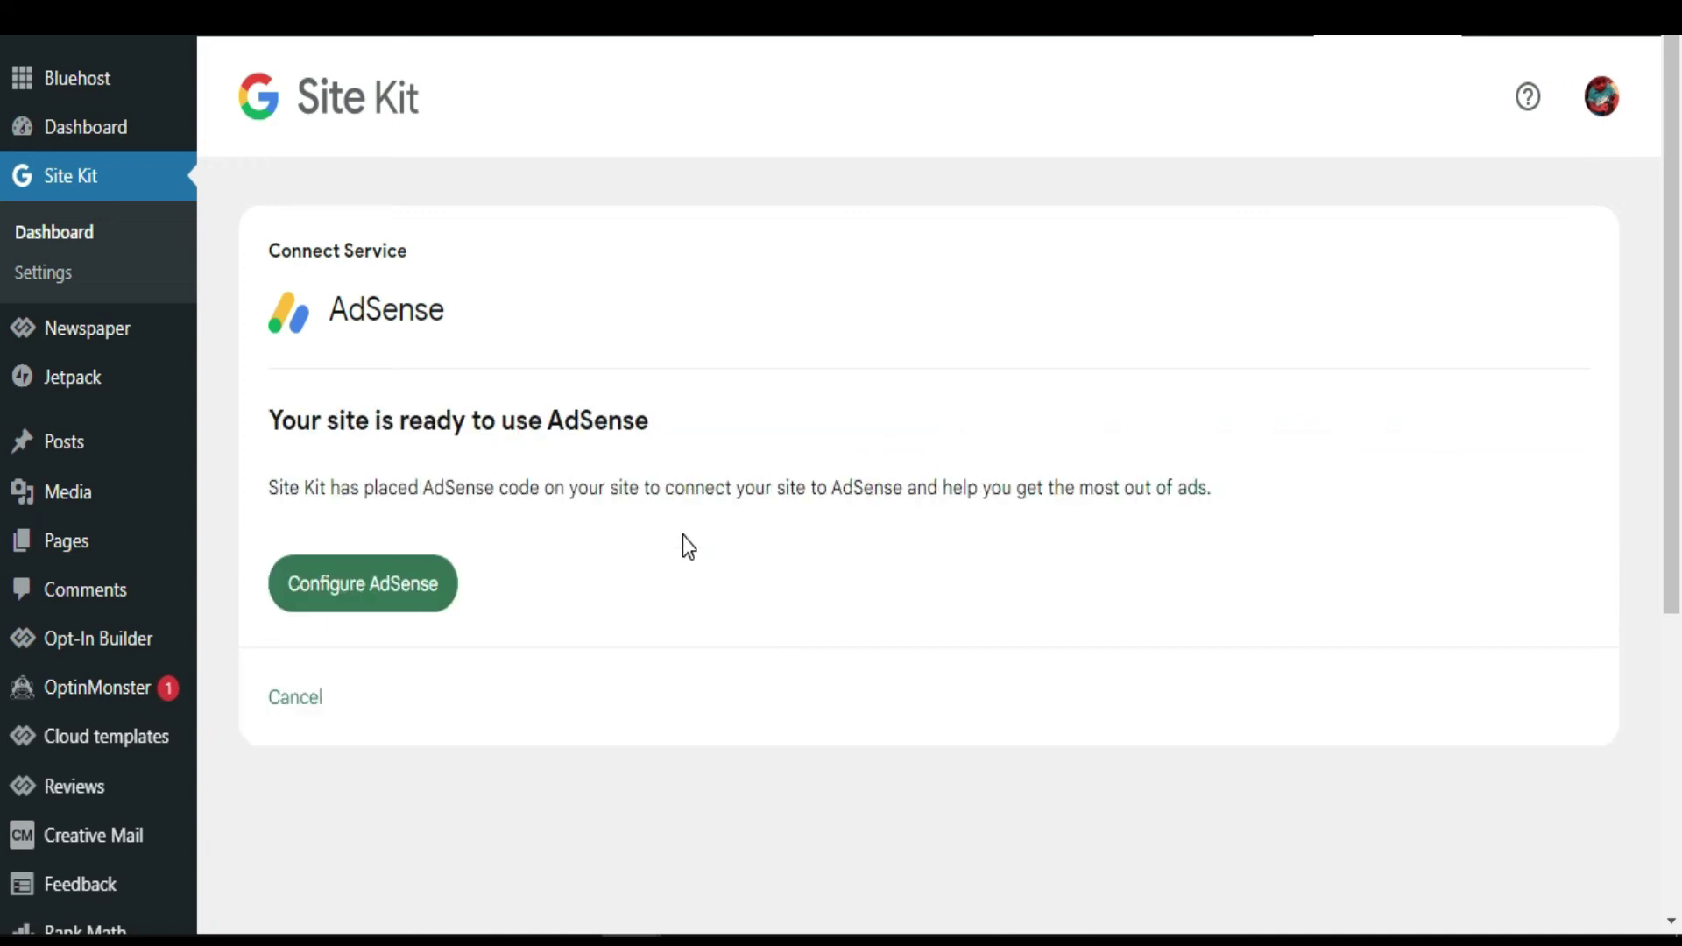
- Run Configure AdSense, retrying until the Site Kit dashboard confirms AdSense setup is complete
{"action": "left_click", "coordinate": [381, 600]}
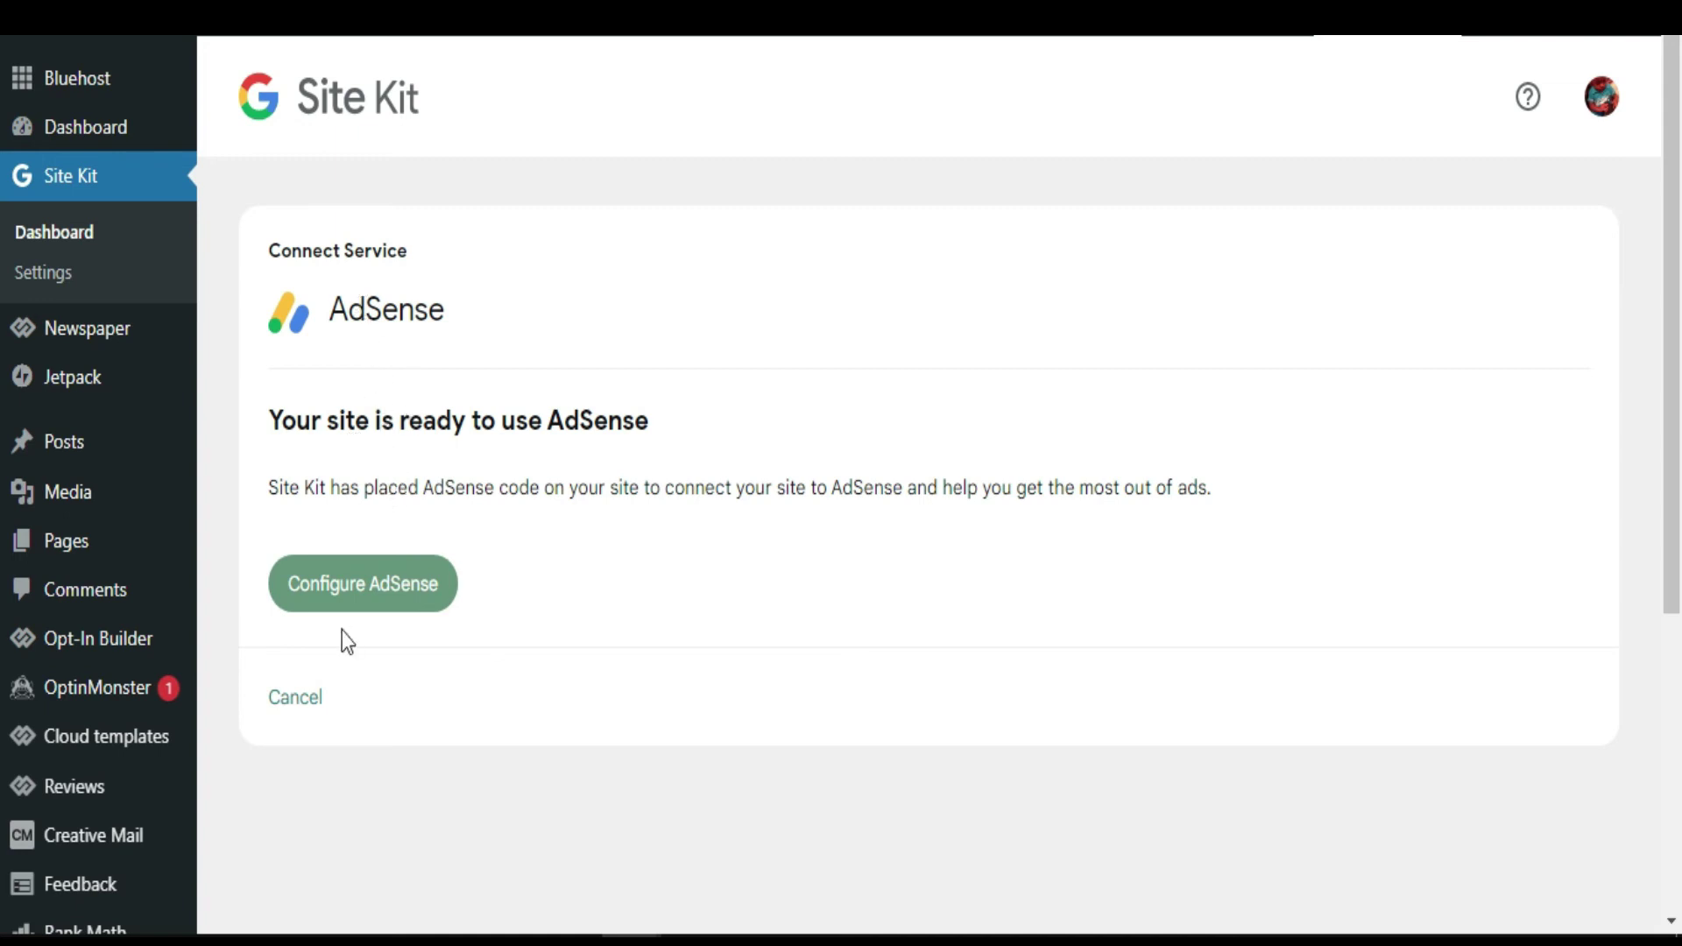
{"action": "left_click", "coordinate": [376, 594]}
{"action": "scroll", "coordinate": [371, 544], "scroll_direction": "down", "scroll_amount": 3}
{"action": "scroll", "coordinate": [368, 548], "scroll_direction": "up", "scroll_amount": 3}
{"action": "left_click", "coordinate": [442, 581]}
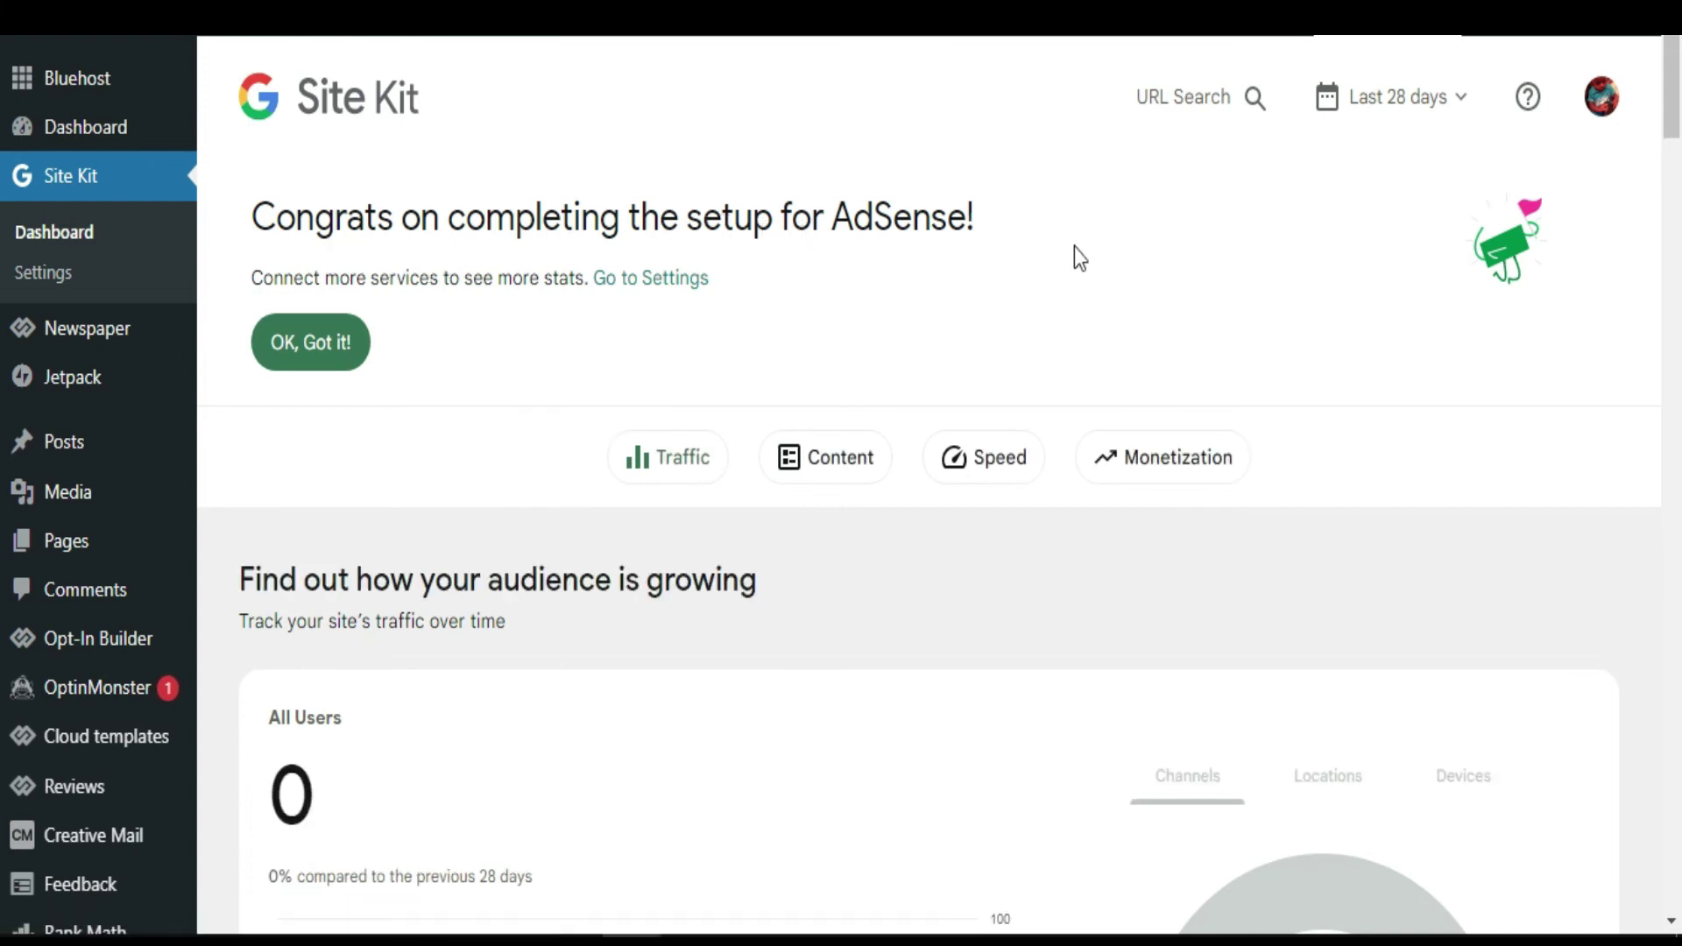
- Dismiss the AdSense congratulations notice with 'OK, Got it!' and postpone the low-traffic notice
{"action": "left_click", "coordinate": [333, 352]}
{"action": "scroll", "coordinate": [518, 466], "scroll_direction": "down", "scroll_amount": 2}
{"action": "scroll", "coordinate": [518, 466], "scroll_direction": "up", "scroll_amount": 2}
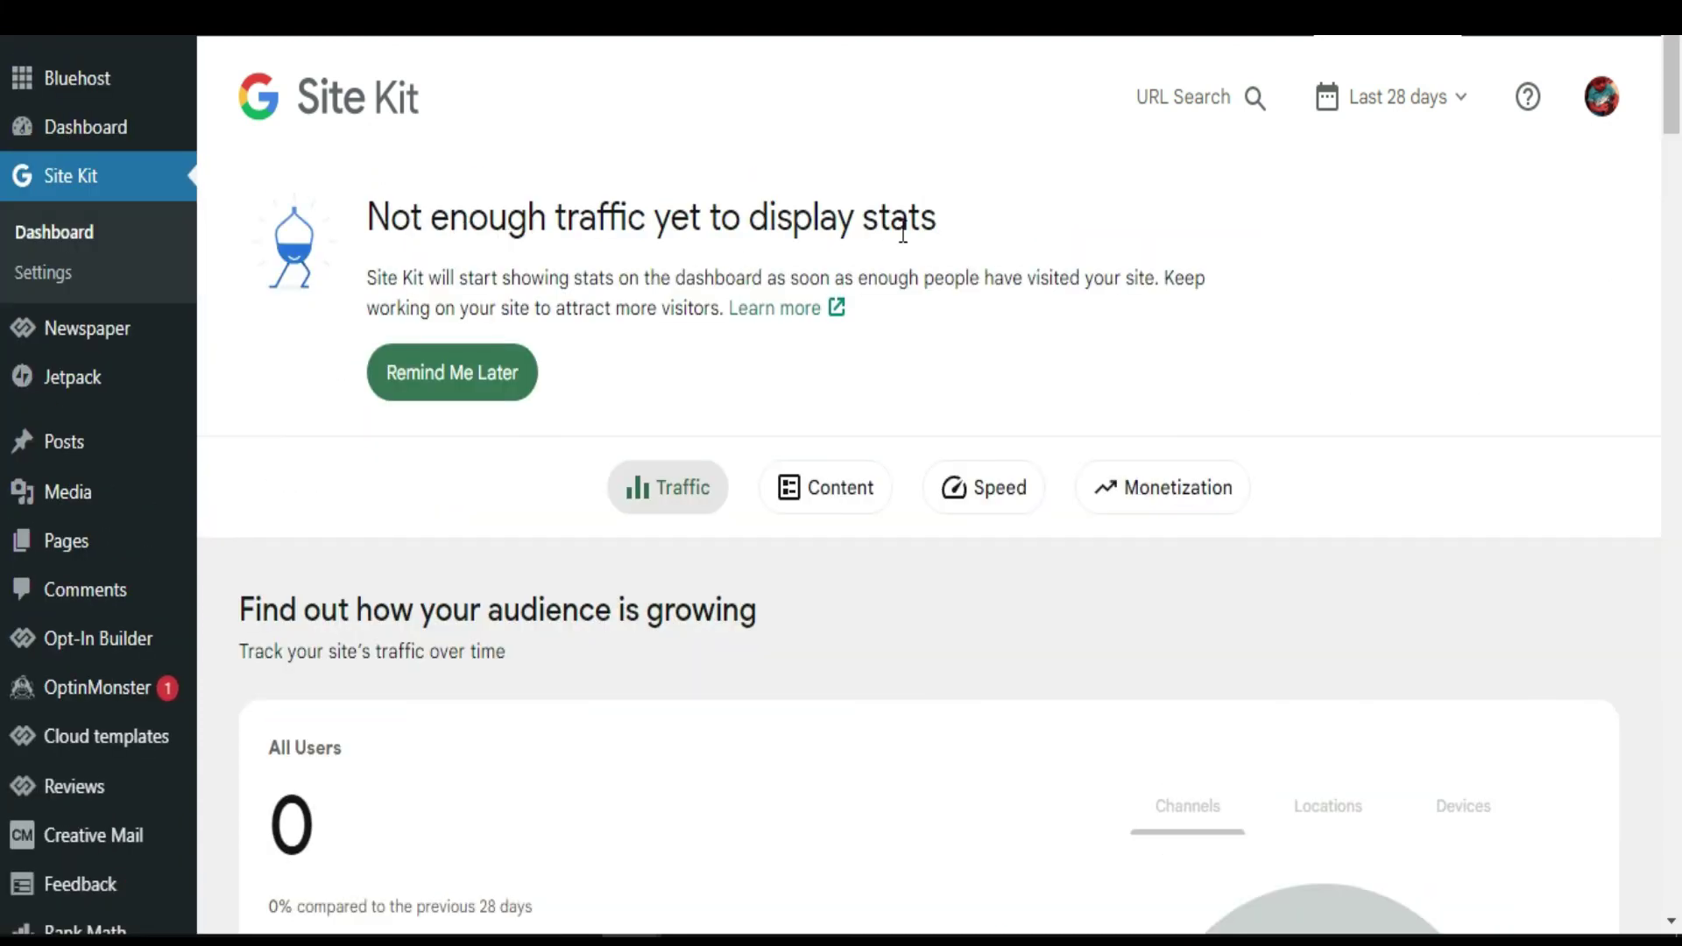
{"action": "left_click", "coordinate": [462, 383]}
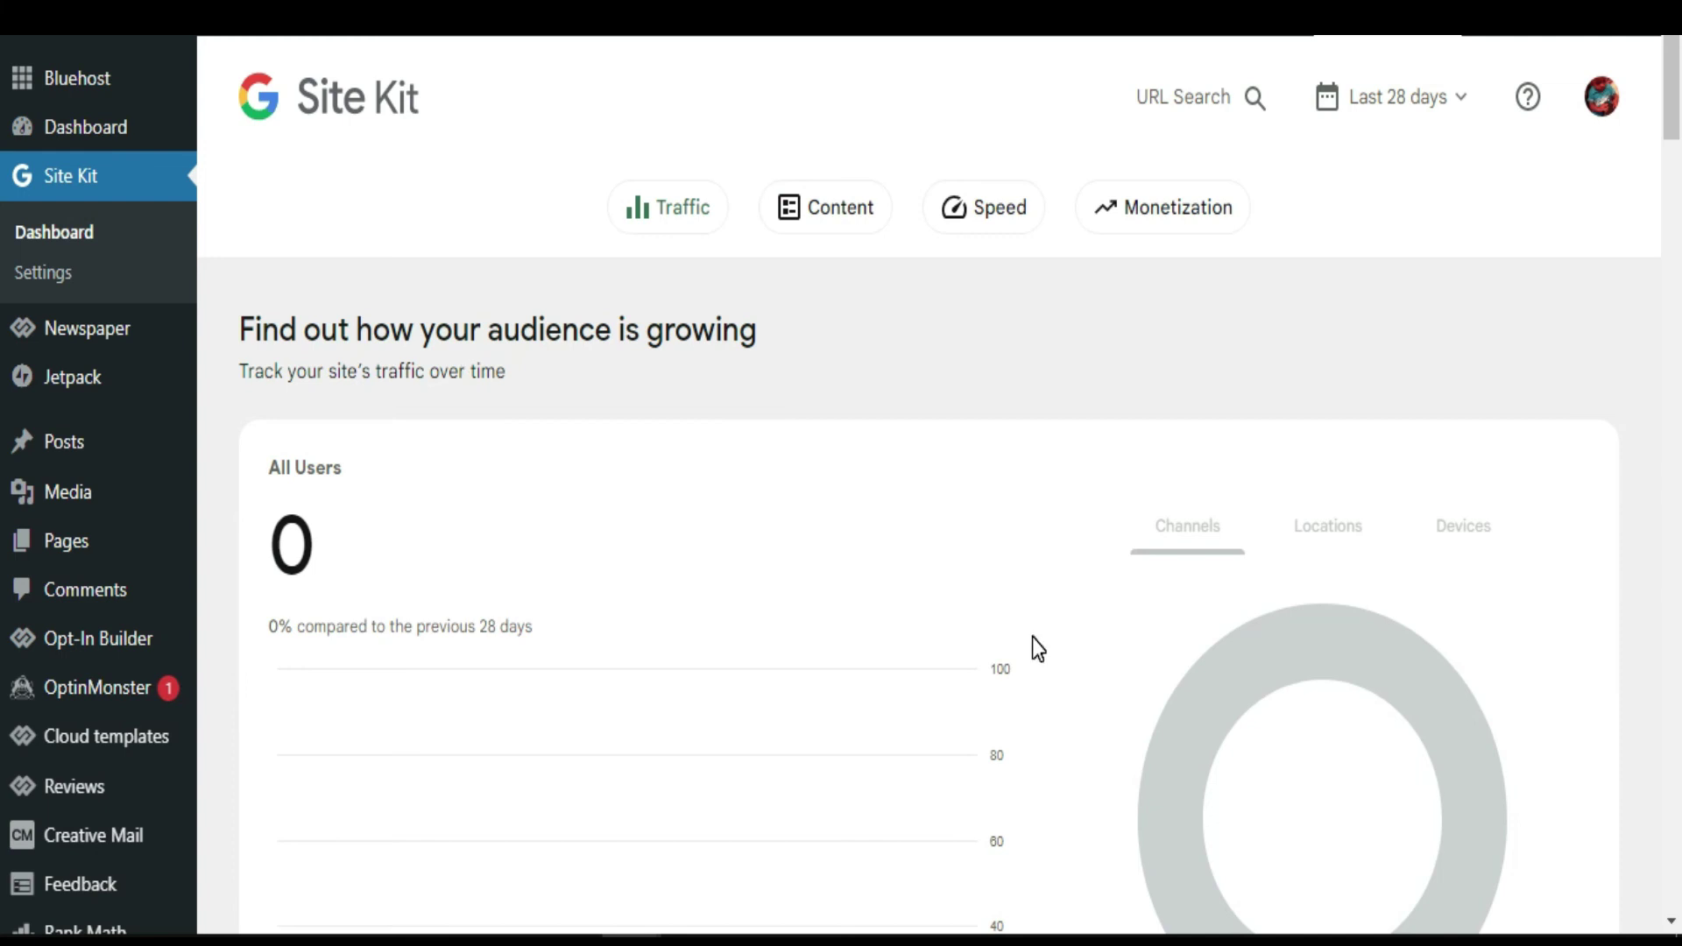
- Scroll through the Site Kit dashboard reports down to Top Earning Pages
{"action": "scroll", "coordinate": [1032, 638], "scroll_direction": "down", "scroll_amount": 15}
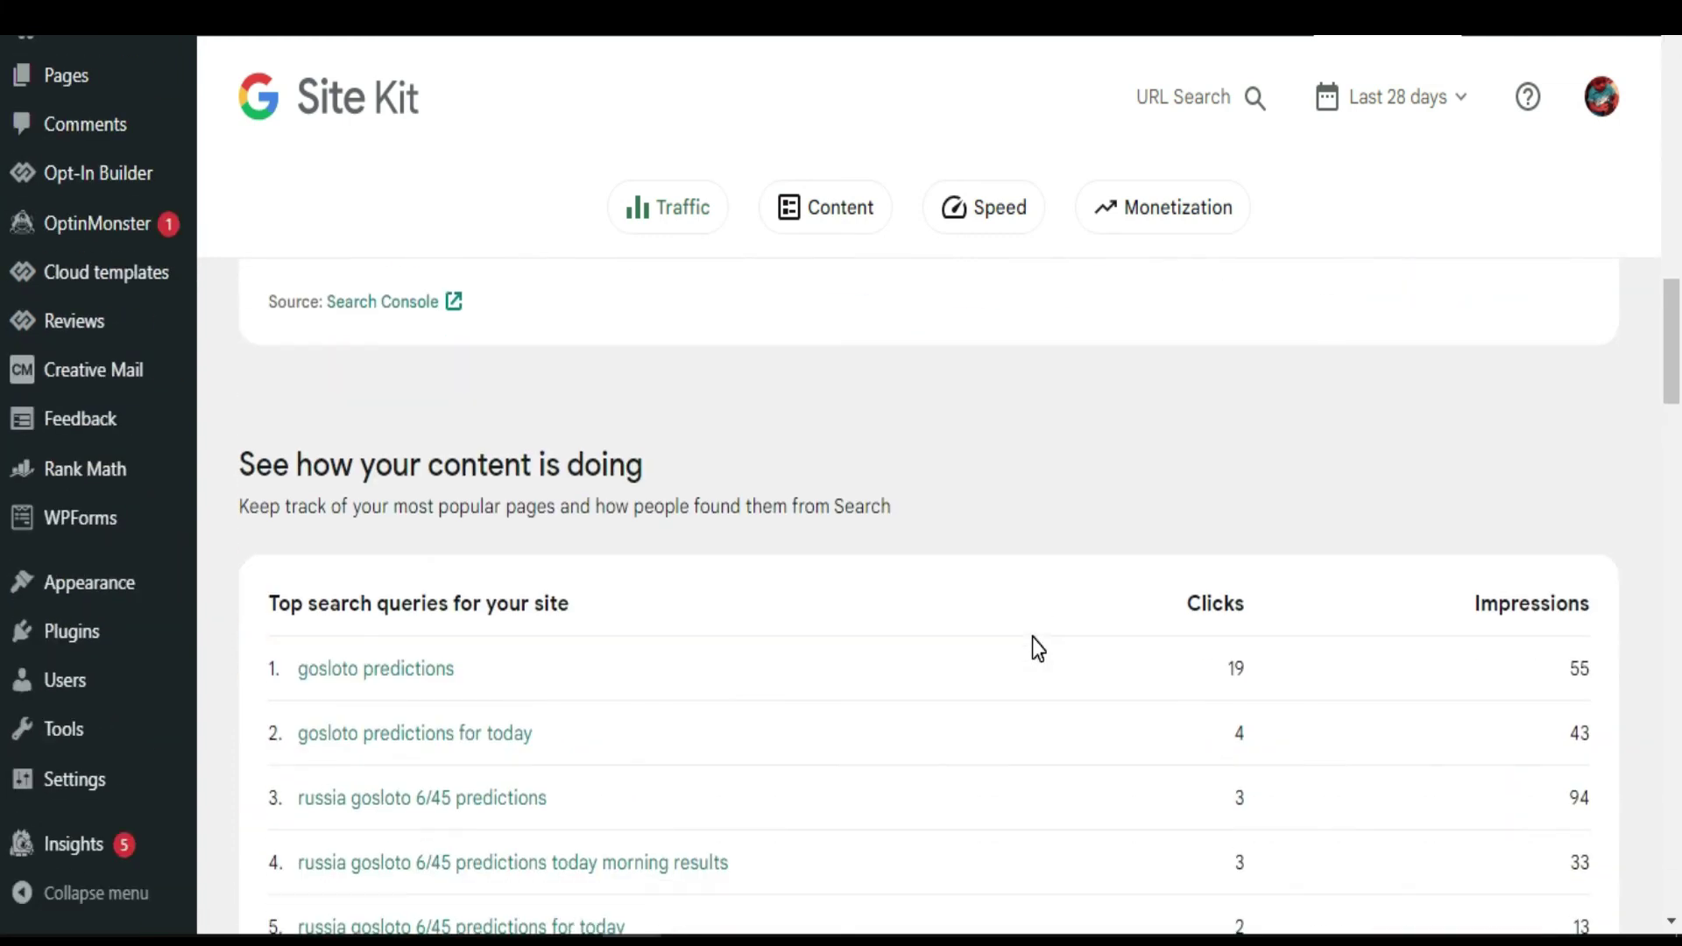
{"action": "scroll", "coordinate": [1032, 649], "scroll_direction": "down", "scroll_amount": 15}
{"action": "scroll", "coordinate": [1032, 637], "scroll_direction": "down", "scroll_amount": 10}
{"action": "scroll", "coordinate": [1033, 638], "scroll_direction": "down", "scroll_amount": 10}
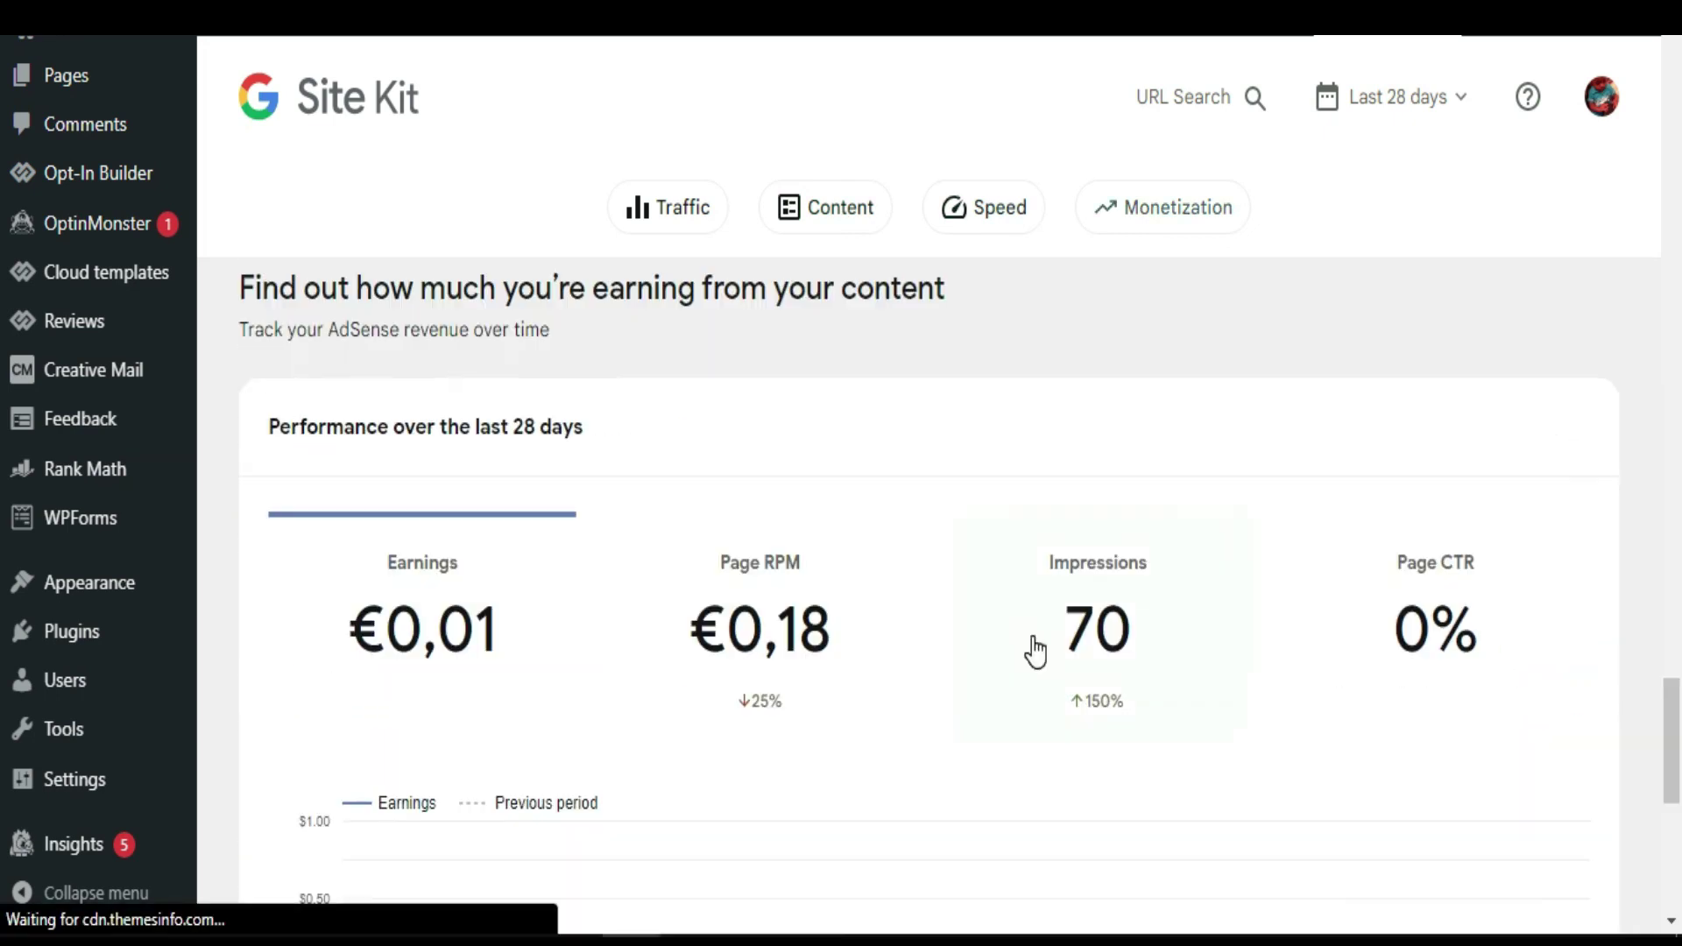
{"action": "scroll", "coordinate": [1033, 646], "scroll_direction": "down", "scroll_amount": 5}
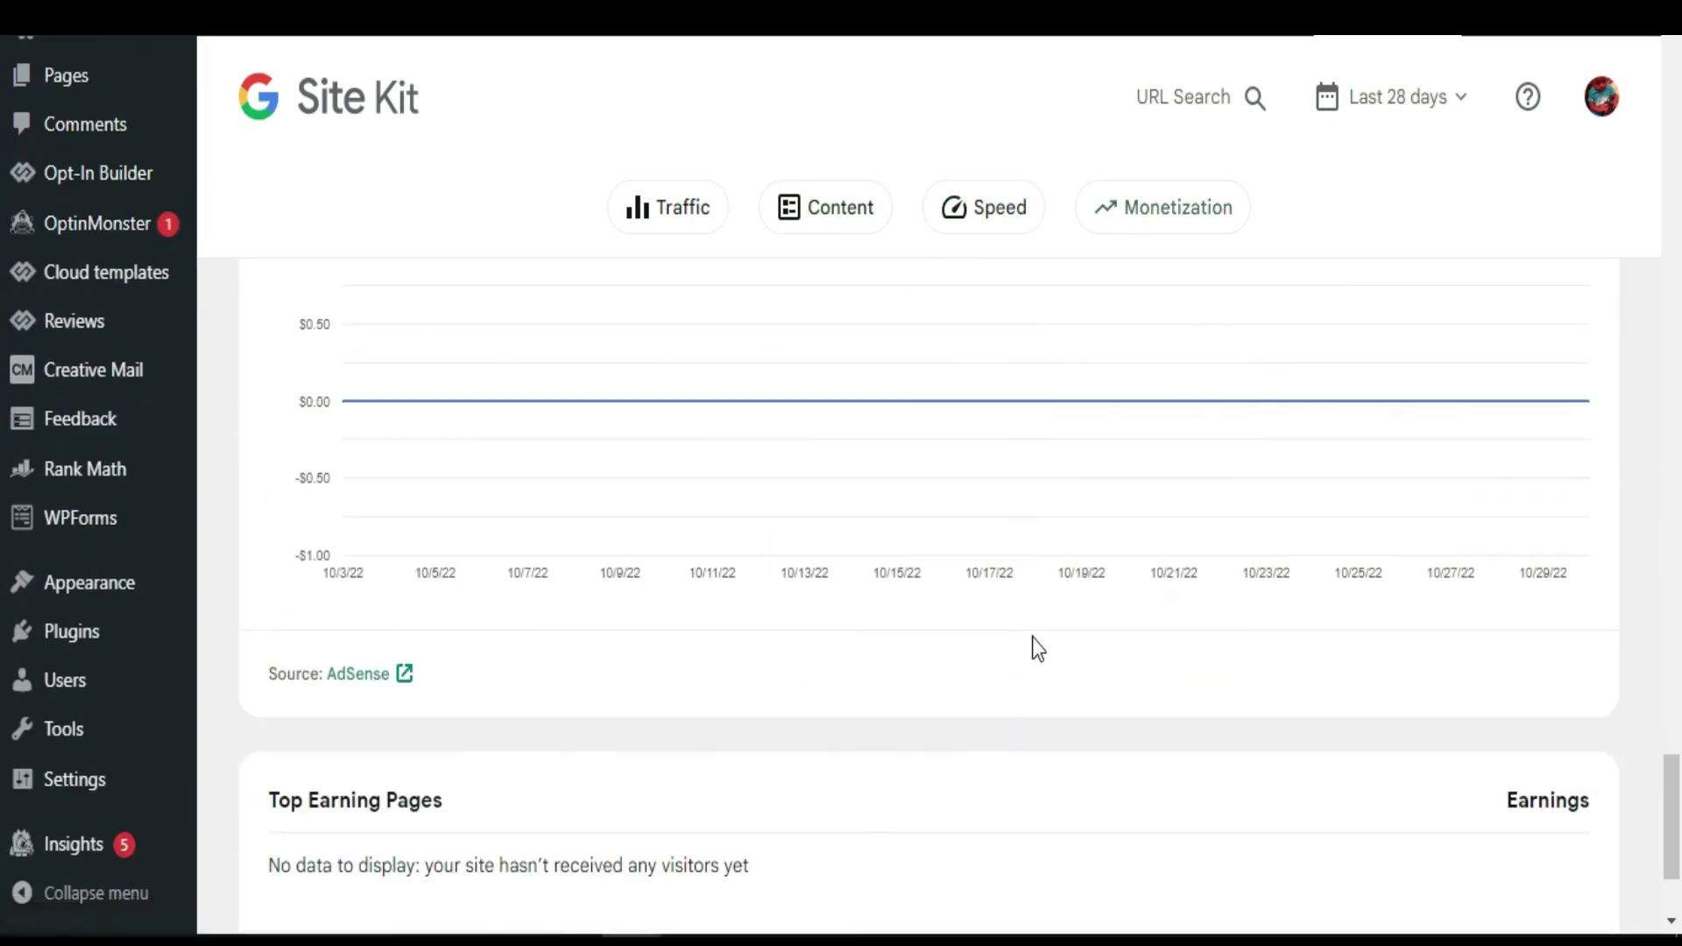
{"action": "scroll", "coordinate": [1017, 630], "scroll_direction": "up", "scroll_amount": 5}
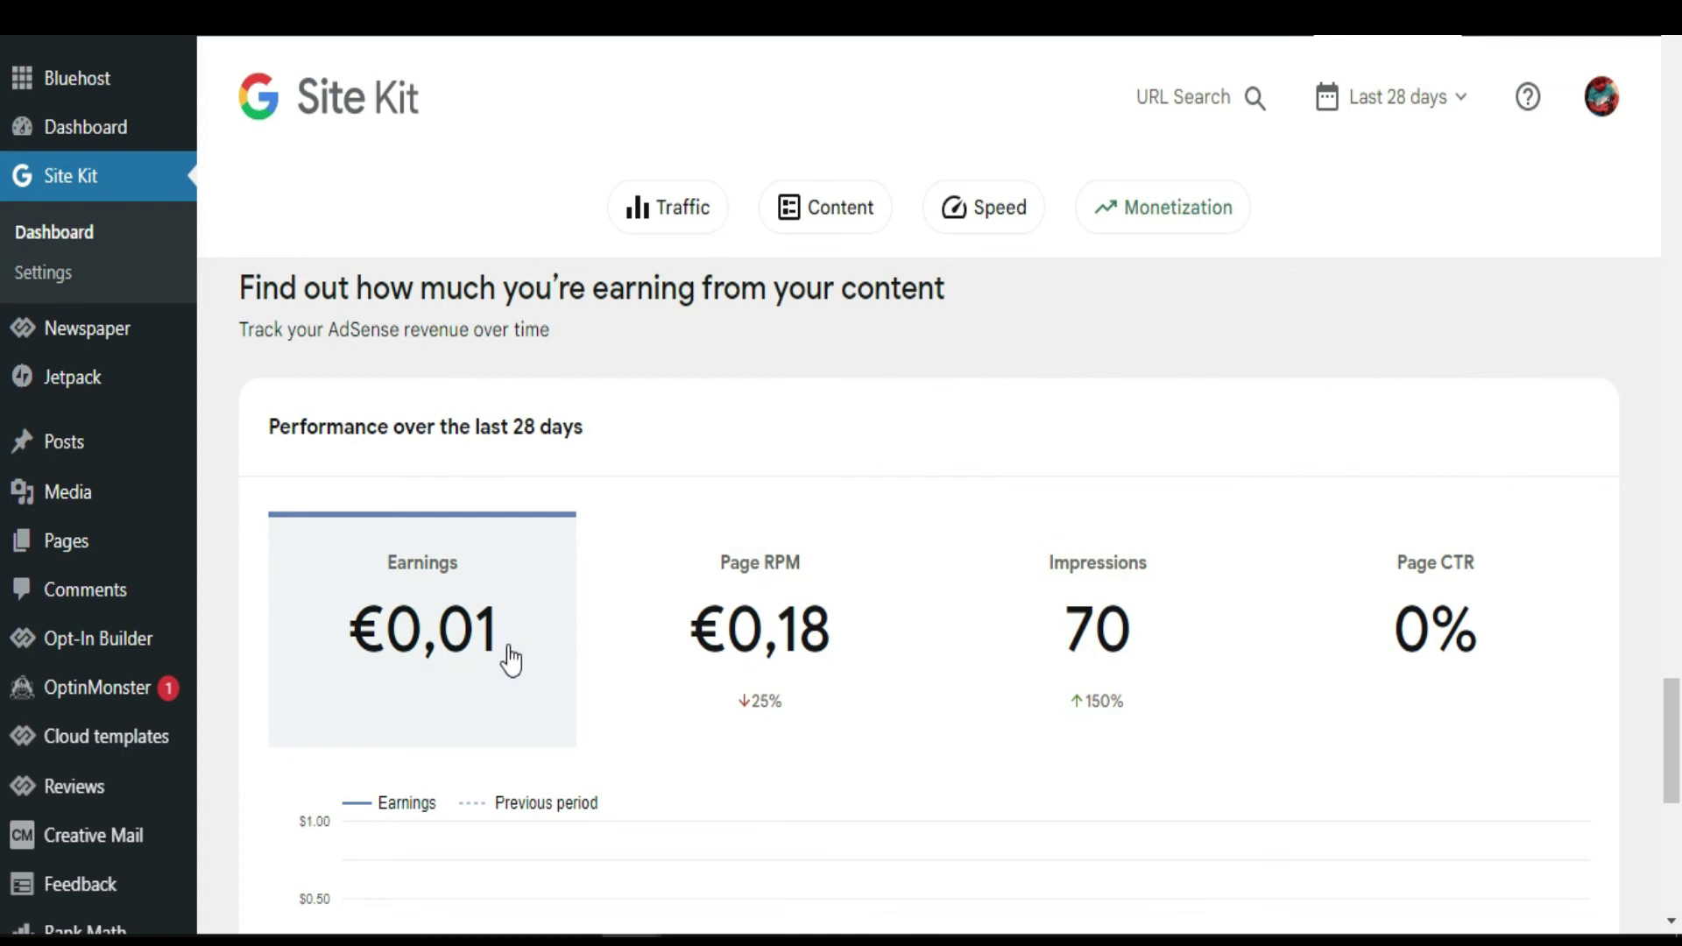
{"action": "scroll", "coordinate": [511, 659], "scroll_direction": "down", "scroll_amount": 9}
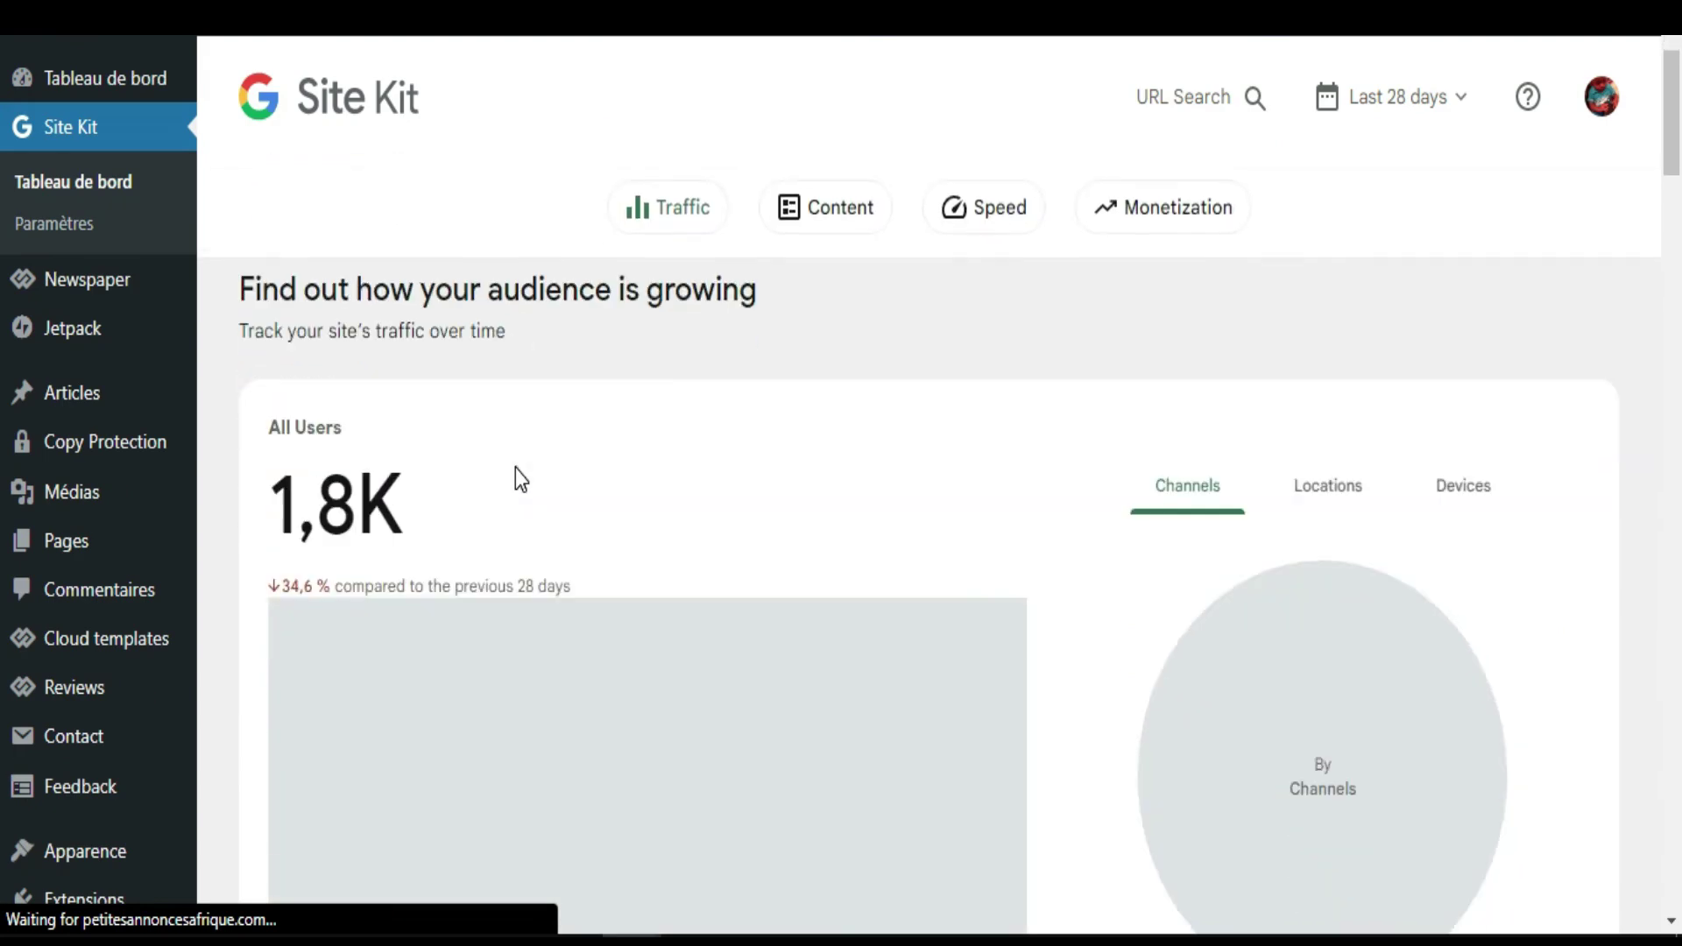
- On the French site, open Monetization to review the 31,45 € 28-day earnings and Top Earning Pages
{"action": "scroll", "coordinate": [515, 468], "scroll_direction": "down", "scroll_amount": 10}
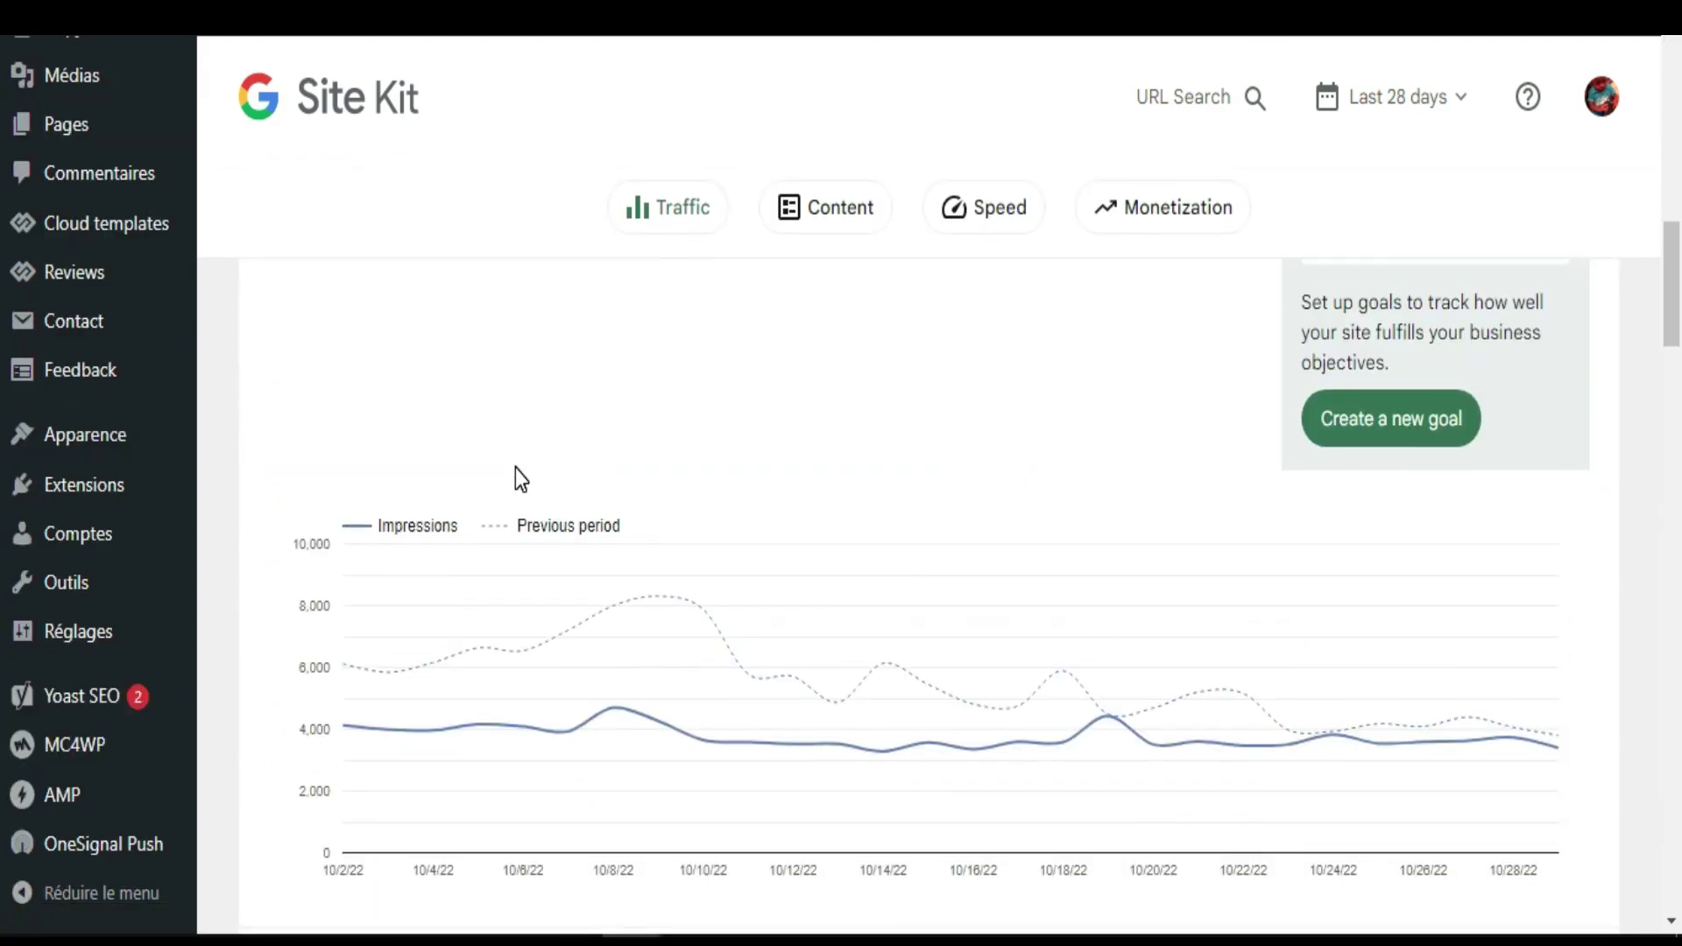
{"action": "scroll", "coordinate": [516, 468], "scroll_direction": "up", "scroll_amount": 5}
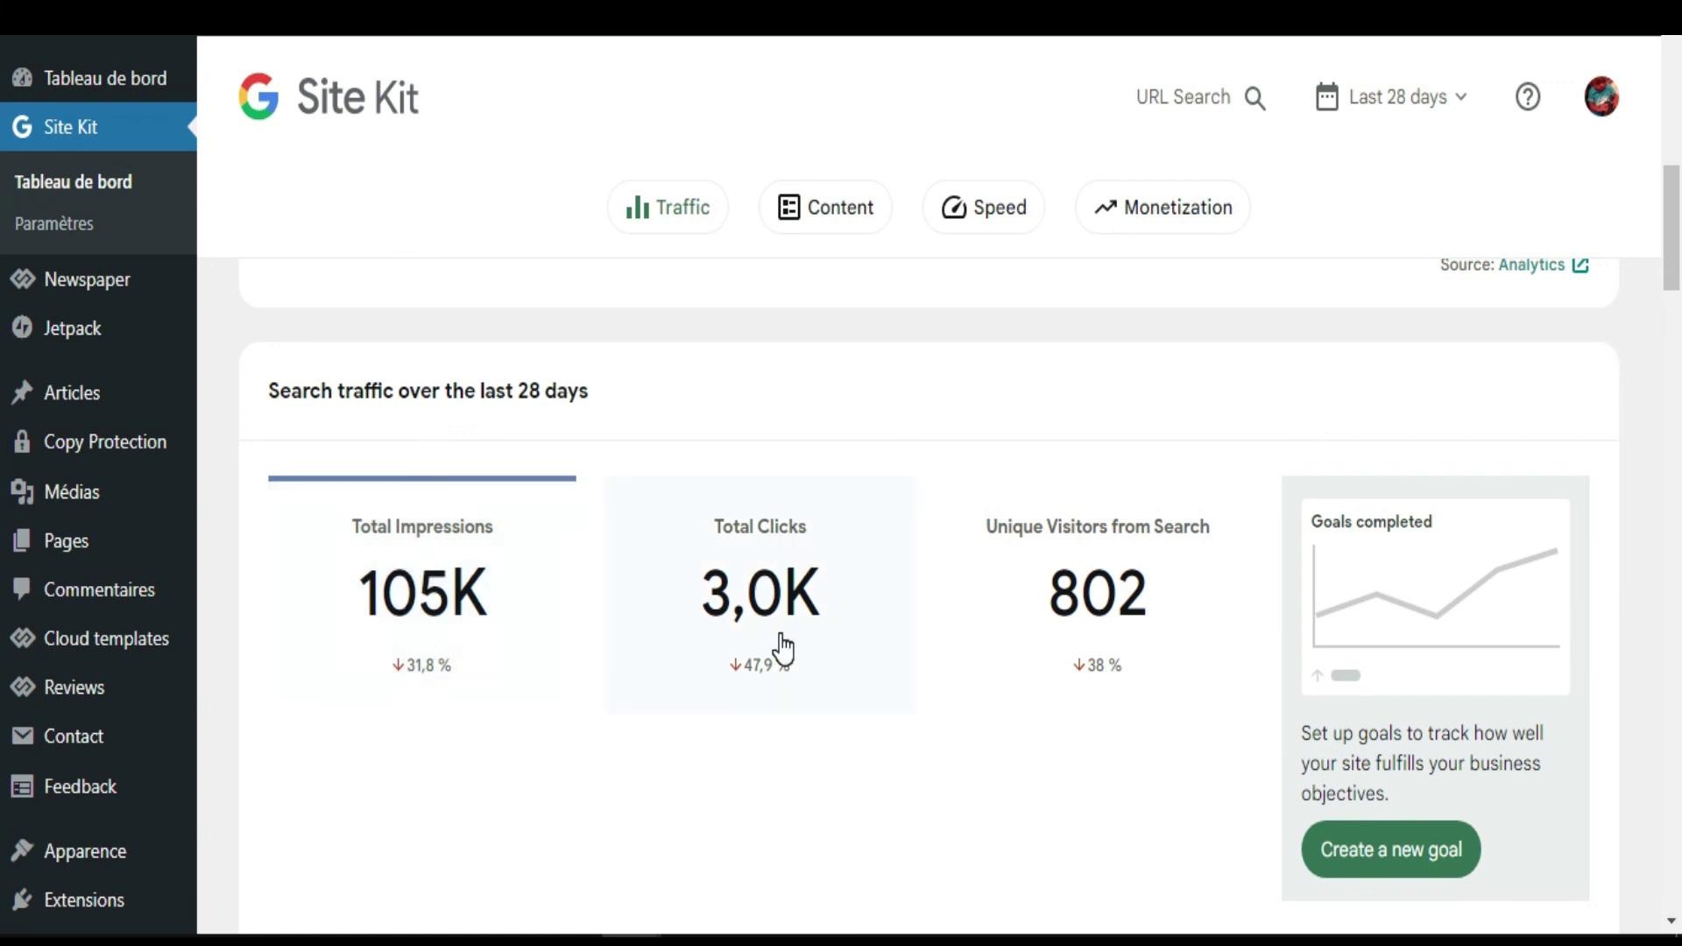
{"action": "scroll", "coordinate": [779, 634], "scroll_direction": "down", "scroll_amount": 10}
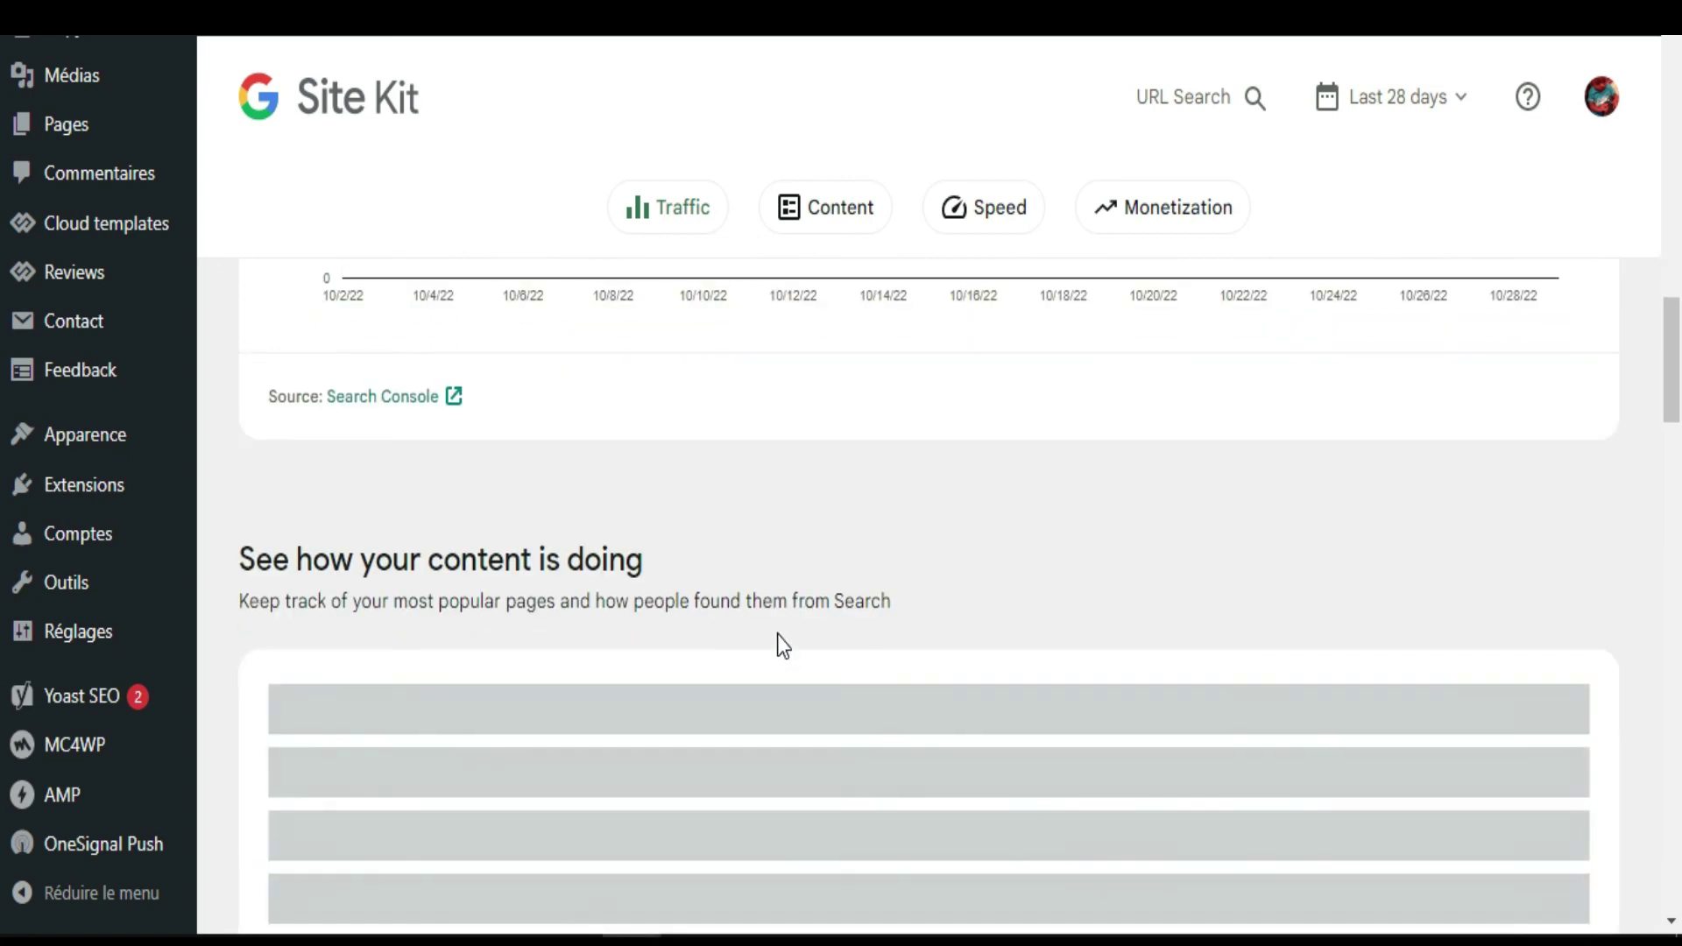
{"action": "scroll", "coordinate": [776, 634], "scroll_direction": "down", "scroll_amount": 5}
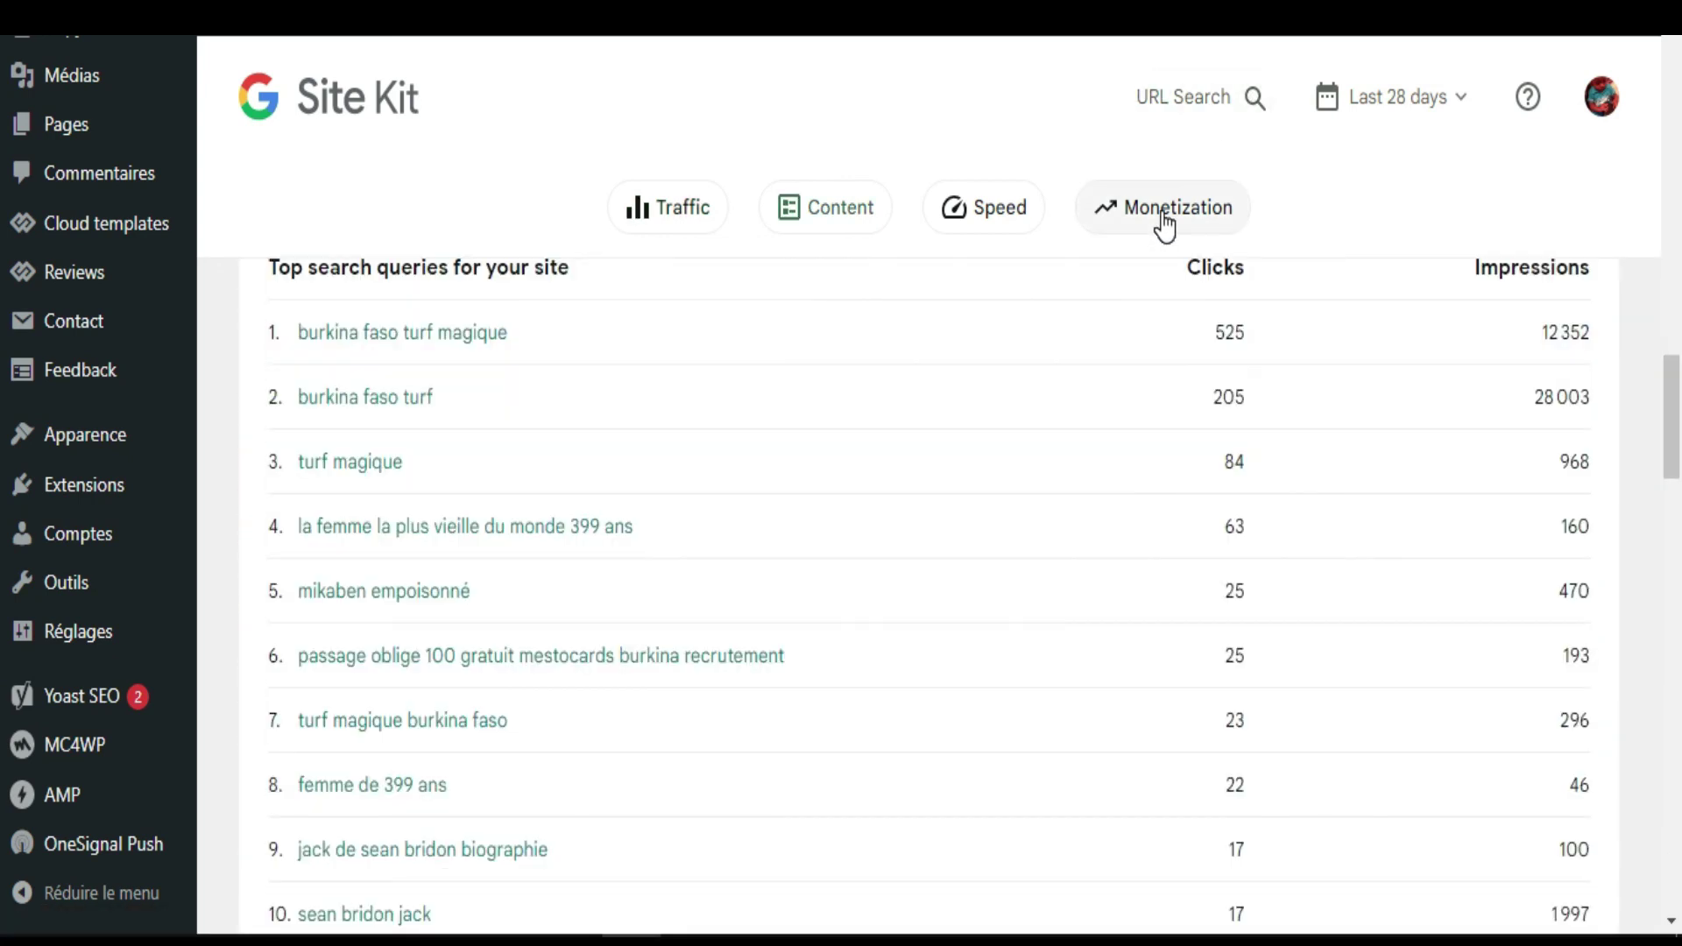
{"action": "left_click", "coordinate": [1165, 219]}
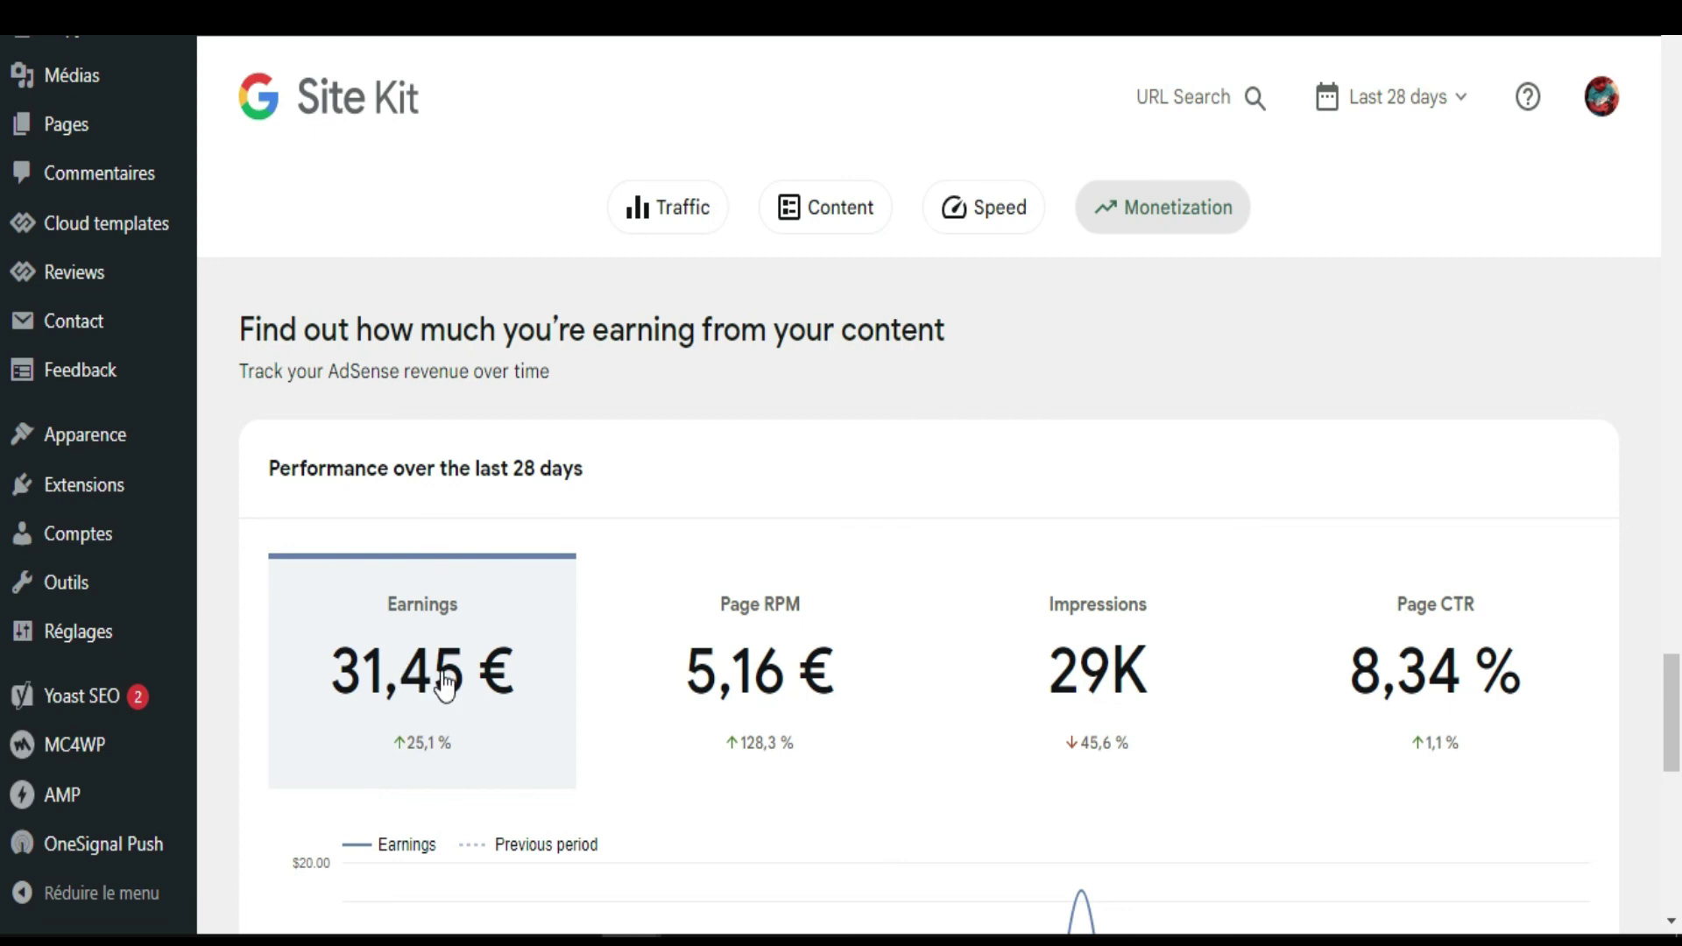
{"action": "scroll", "coordinate": [470, 716], "scroll_direction": "down", "scroll_amount": 3}
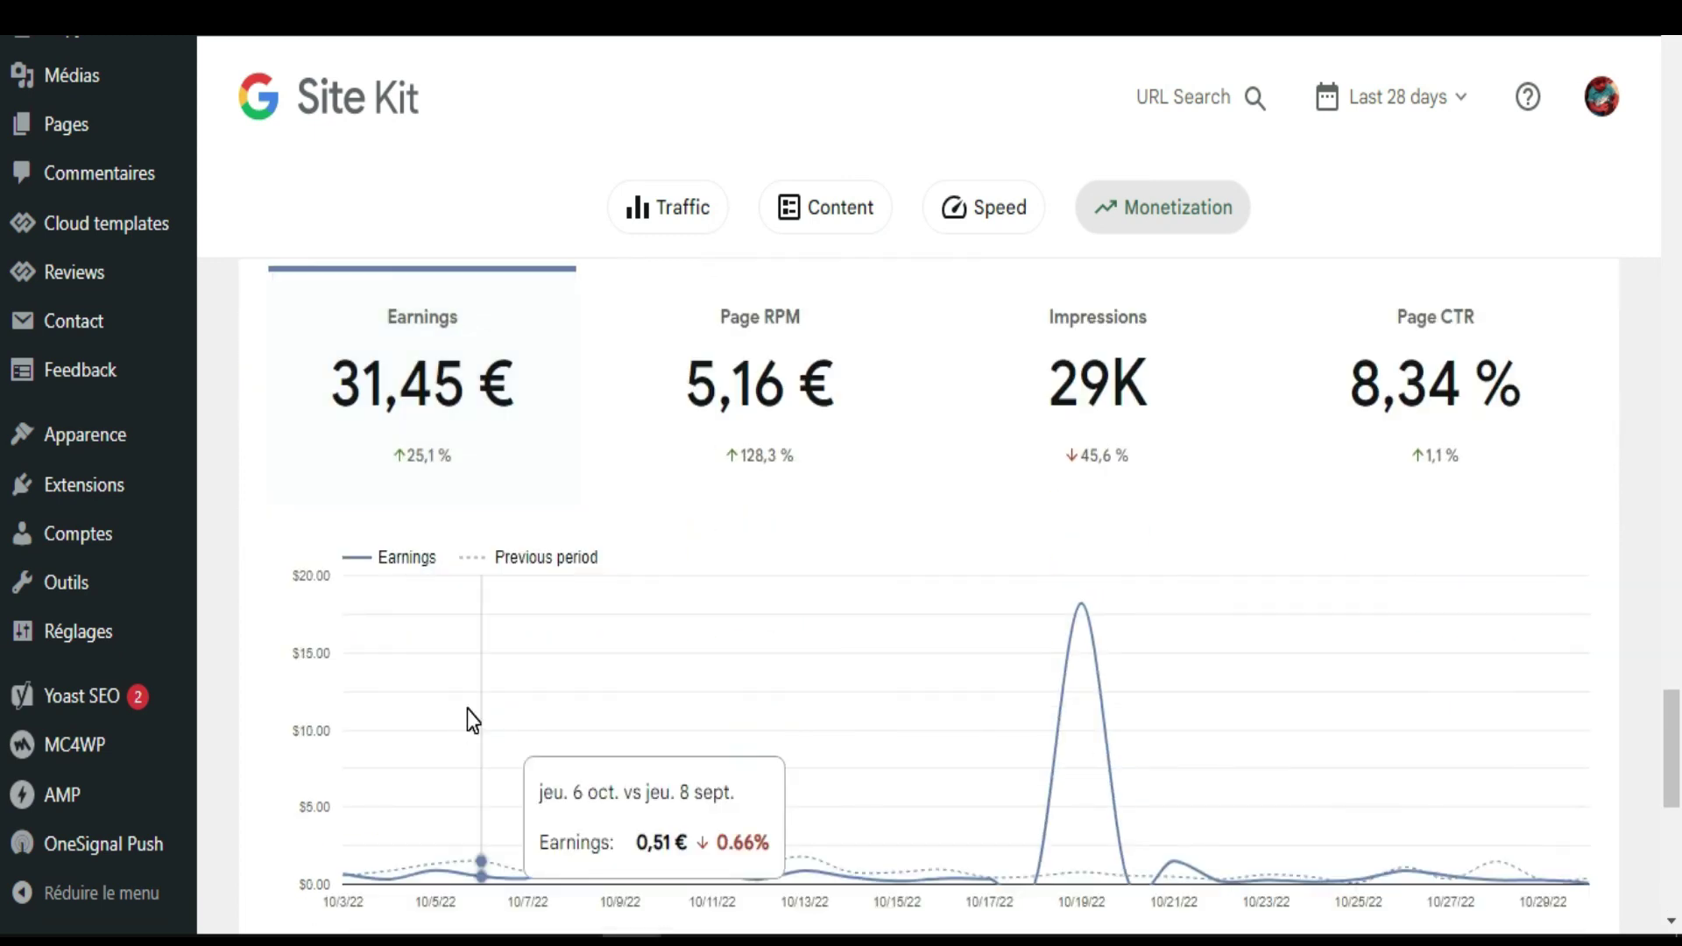
{"action": "scroll", "coordinate": [466, 709], "scroll_direction": "down", "scroll_amount": 6}
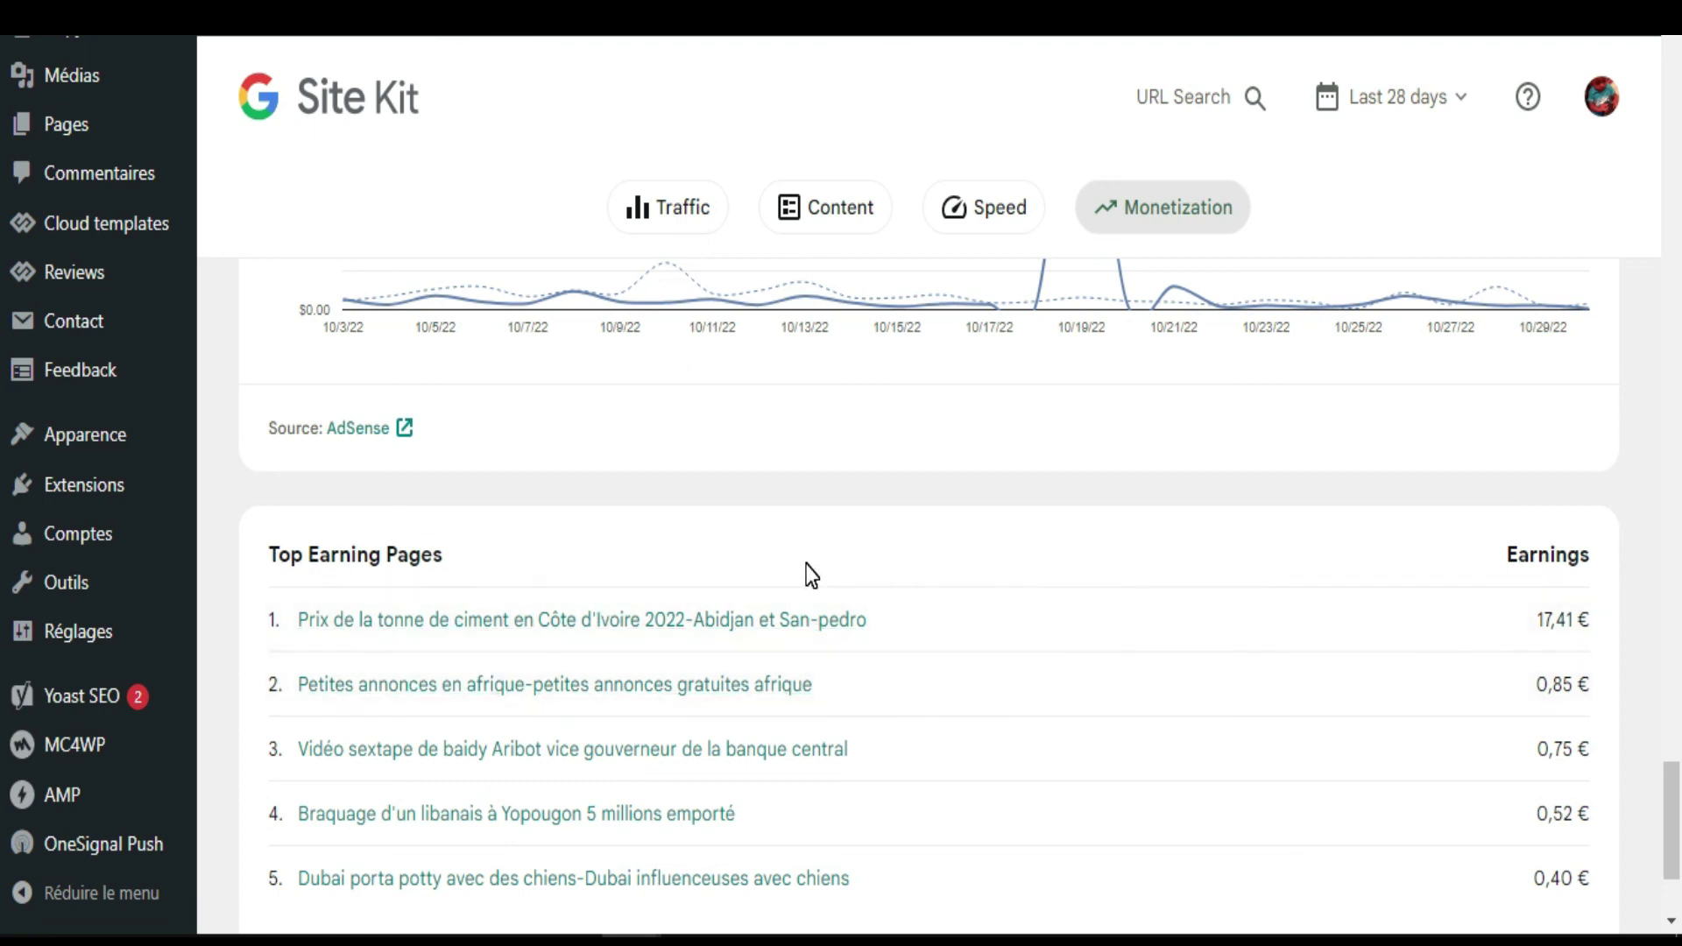
{"action": "scroll", "coordinate": [806, 564], "scroll_direction": "up", "scroll_amount": 10}
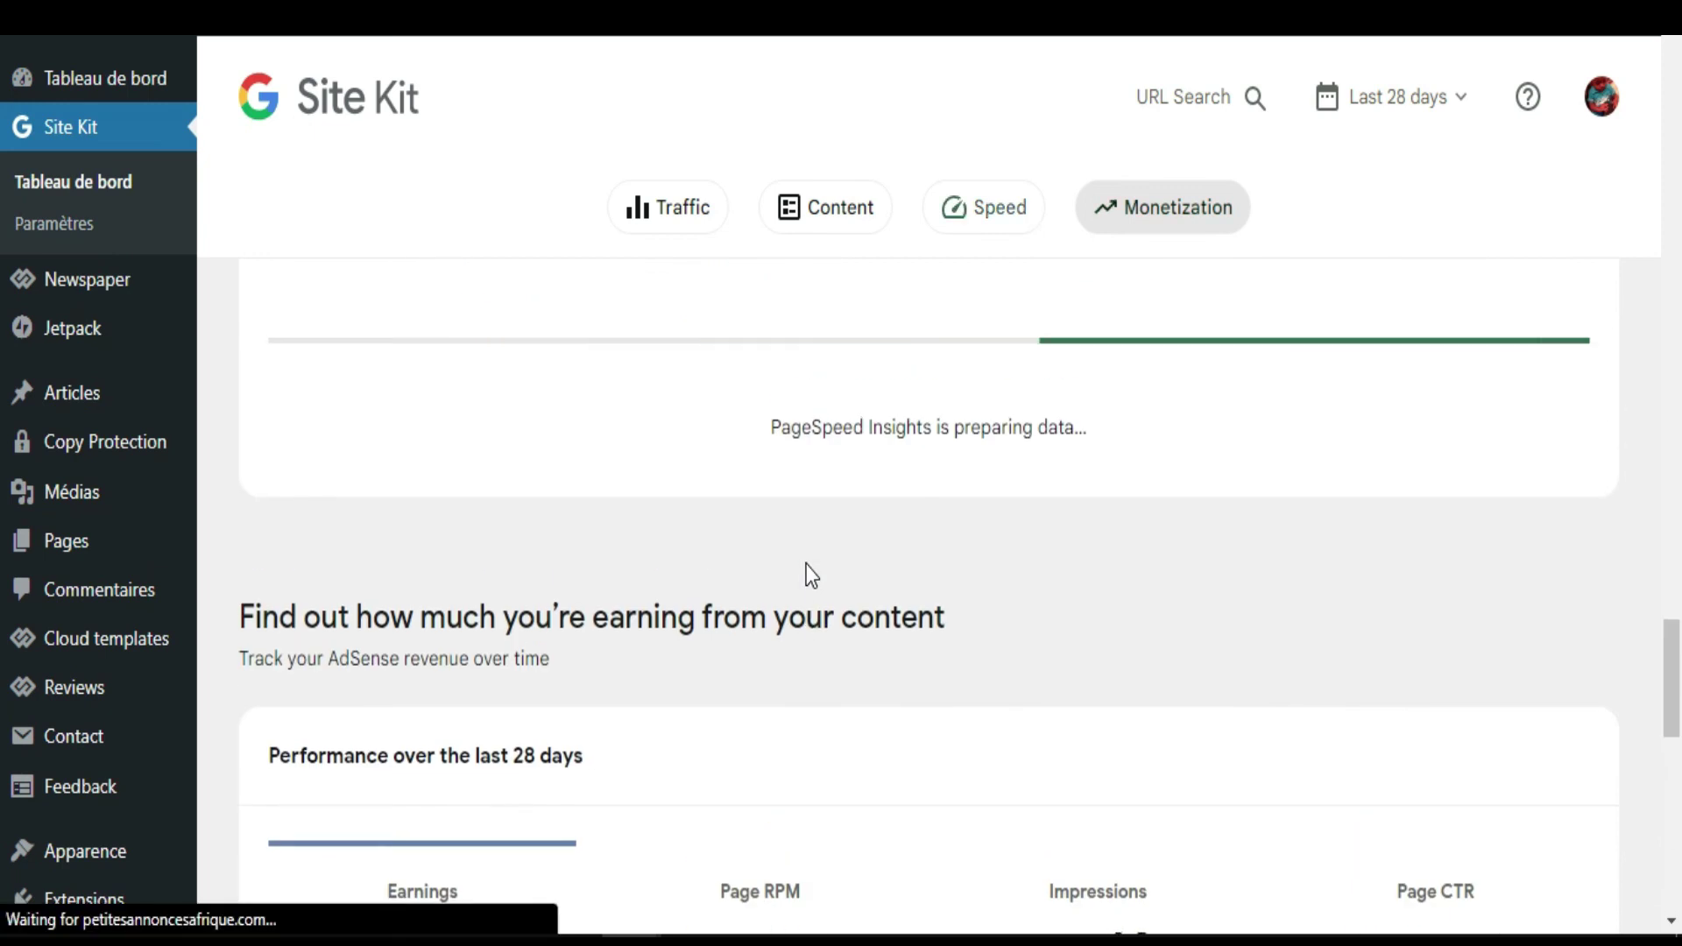
- Scroll up the first site's dashboard to the 'Find out how your audience is growing' traffic chart
{"action": "scroll", "coordinate": [806, 574], "scroll_direction": "up", "scroll_amount": 5}
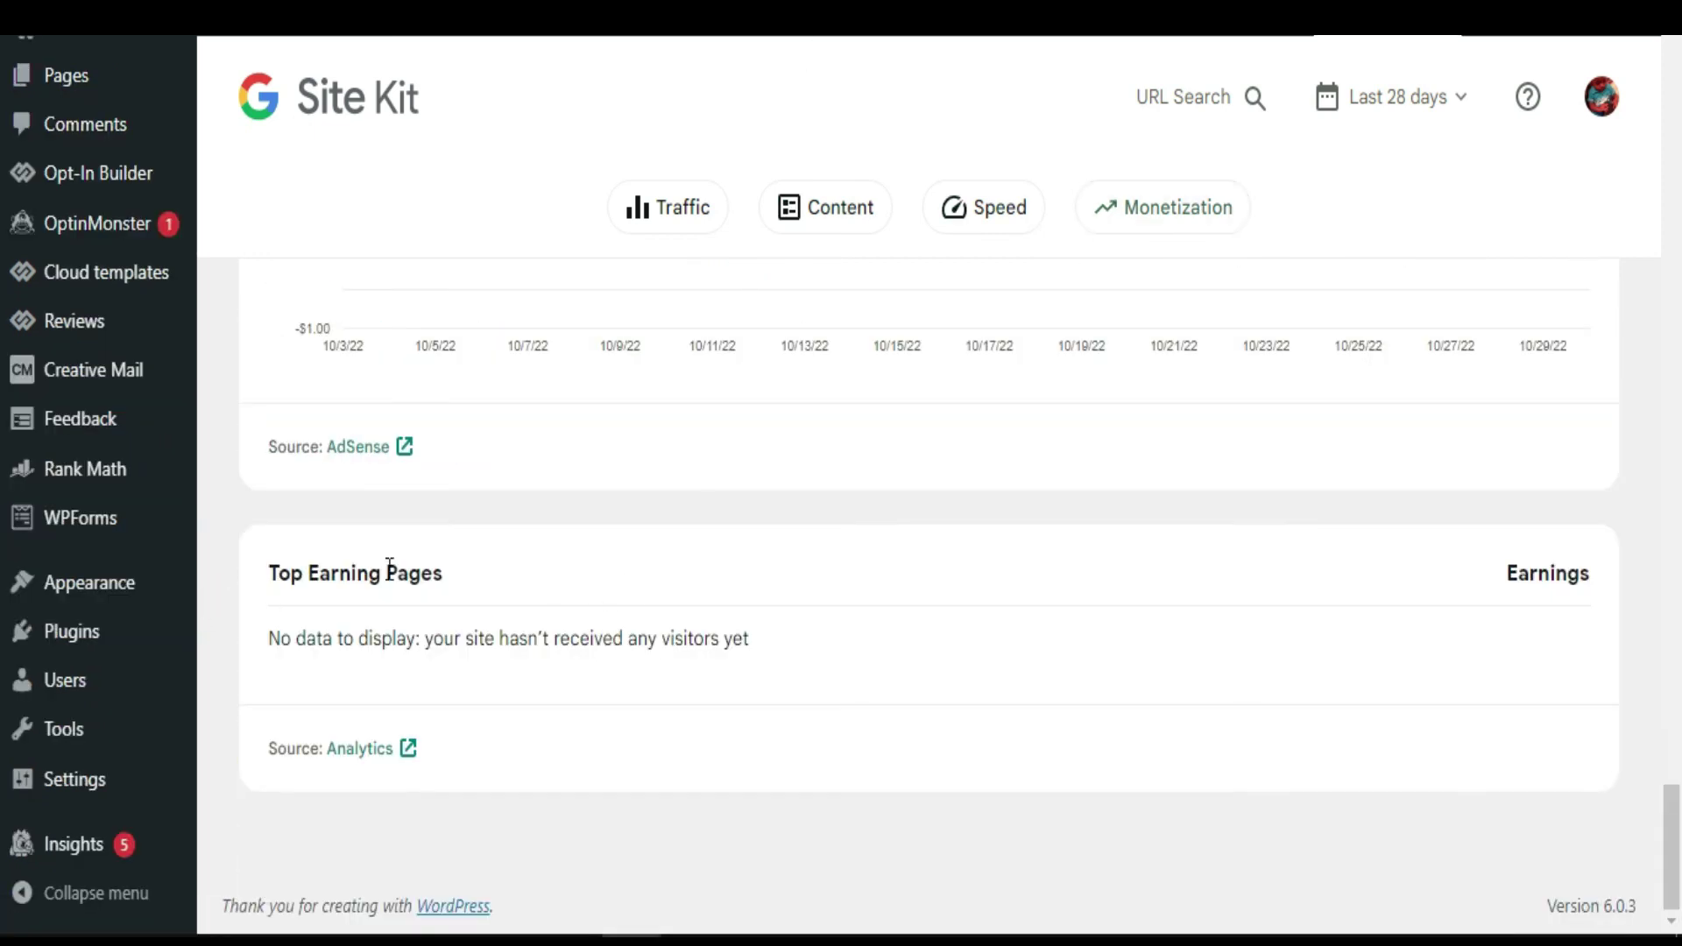
{"action": "scroll", "coordinate": [671, 707], "scroll_direction": "up", "scroll_amount": 8}
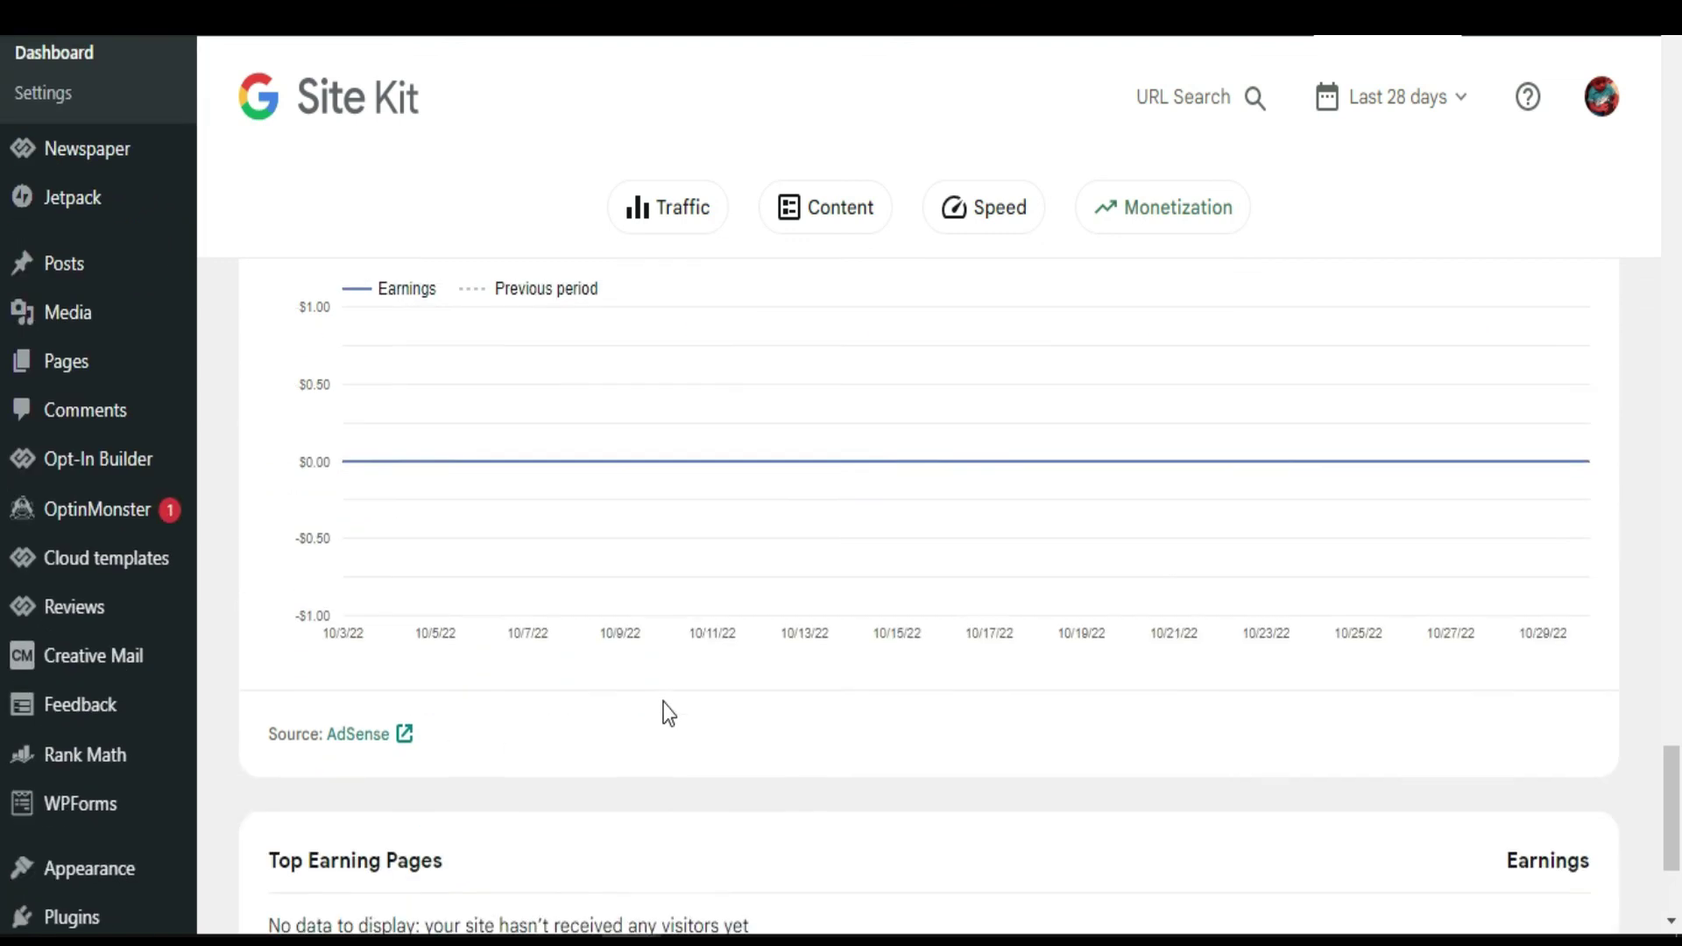
{"action": "scroll", "coordinate": [660, 701], "scroll_direction": "up", "scroll_amount": 6}
{"action": "scroll", "coordinate": [661, 707], "scroll_direction": "up", "scroll_amount": 15}
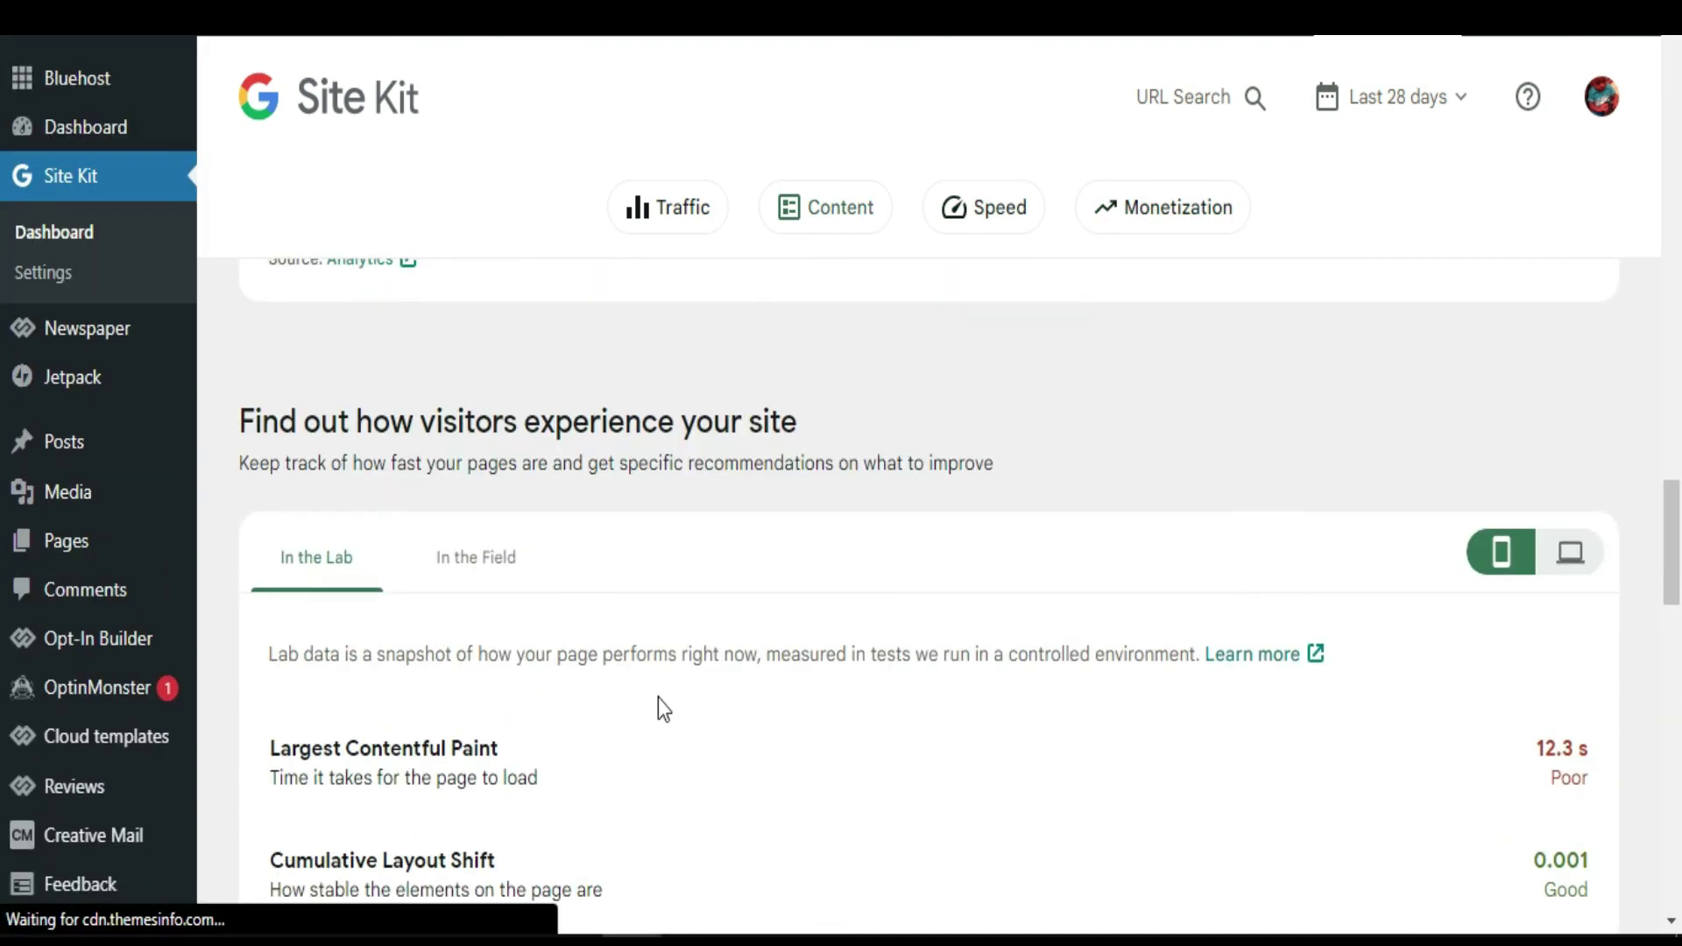
{"action": "scroll", "coordinate": [661, 708], "scroll_direction": "up", "scroll_amount": 10}
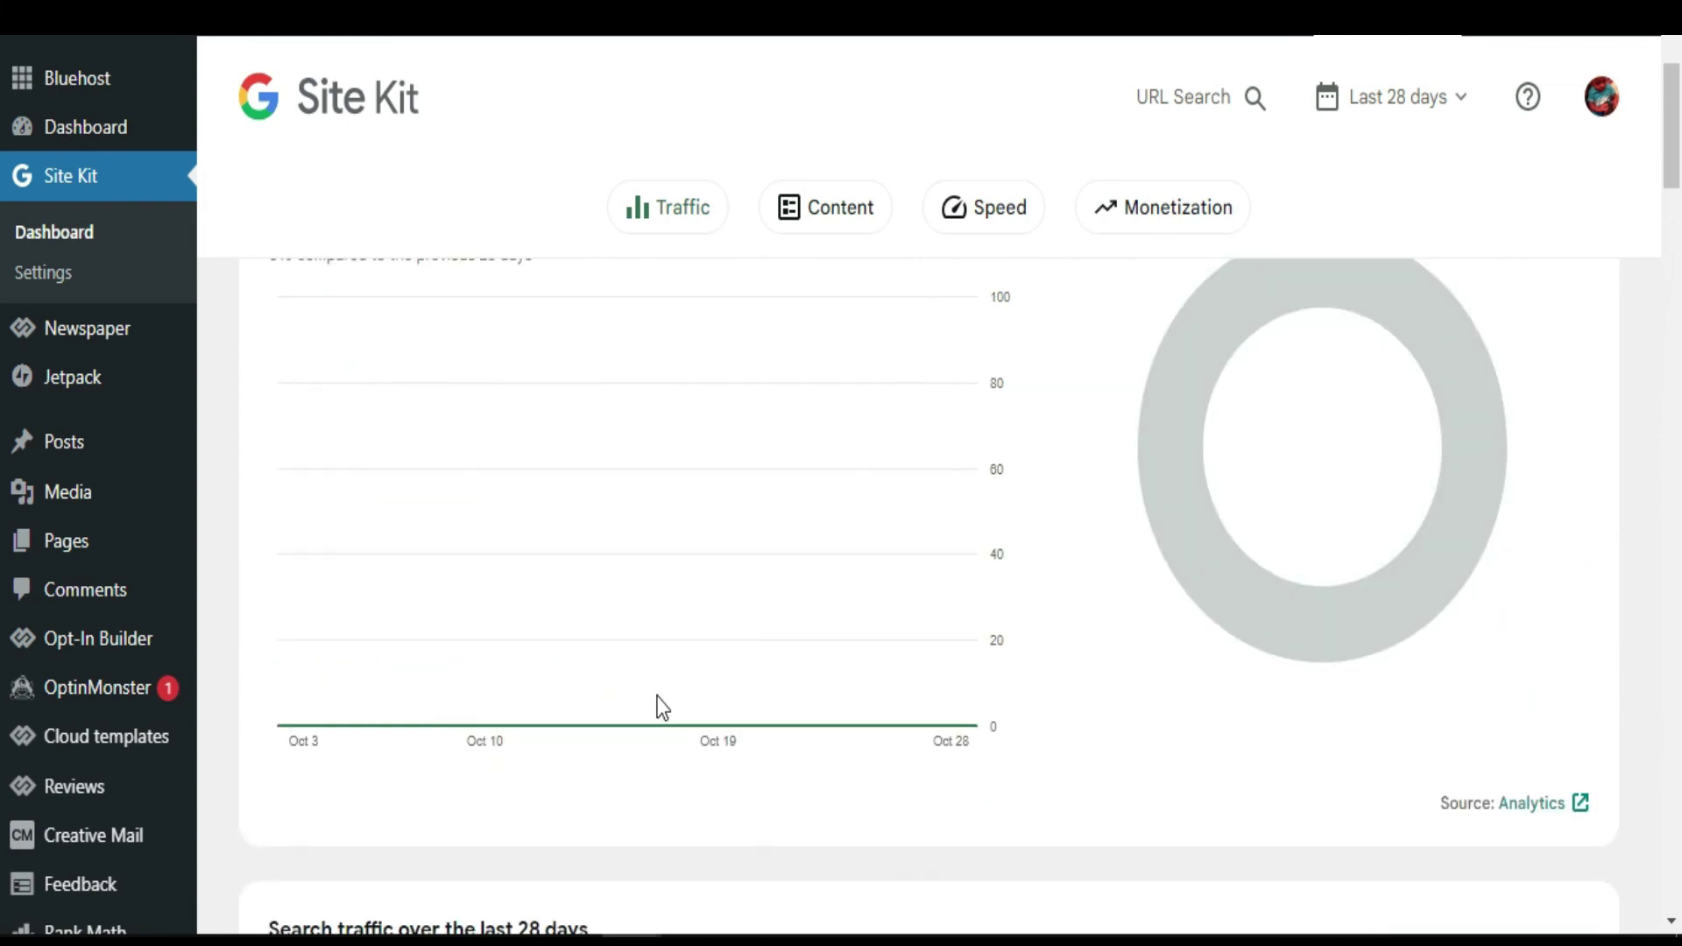